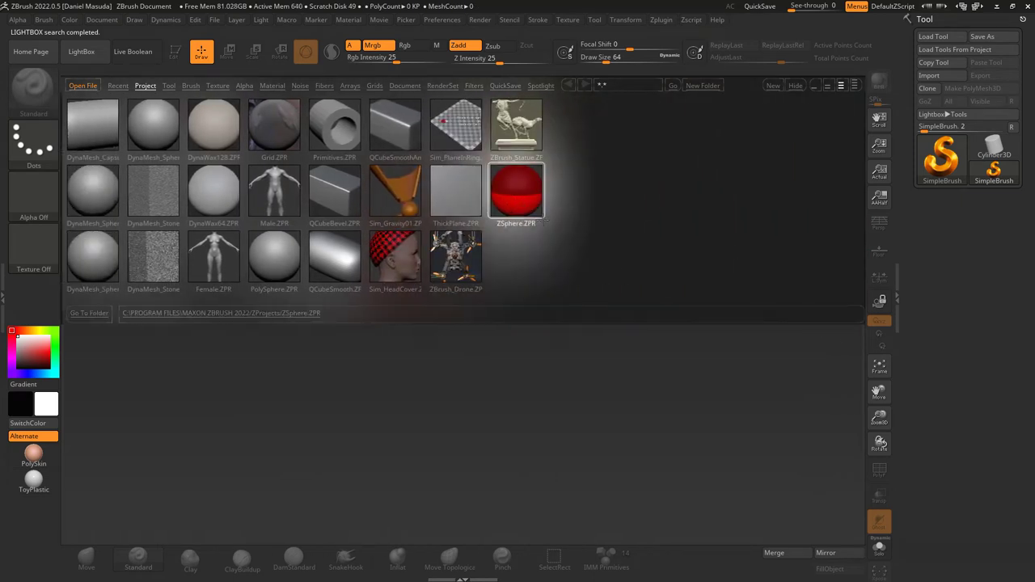
# - Load the ZSphere.ZPR project to start from a single ZSphere
pyautogui.doubleClick(525, 192)
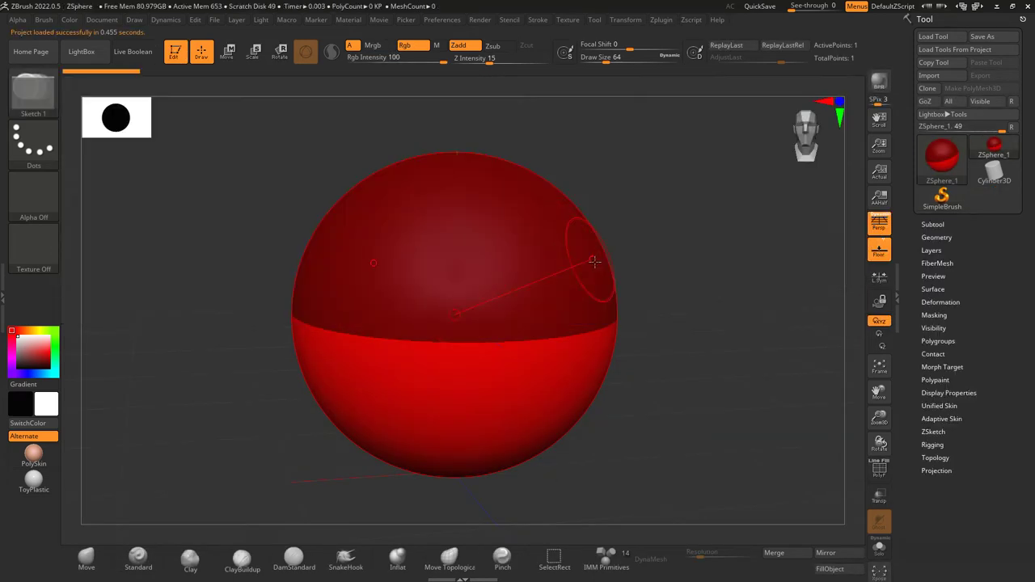
pyautogui.click(81, 51)
pyautogui.keyDown('ctrl'); pyautogui.moveTo(643, 259); pyautogui.dragTo(510, 283, button='right'); pyautogui.keyUp('ctrl')
pyautogui.moveTo(552, 248); pyautogui.dragTo(508, 257, button='right')
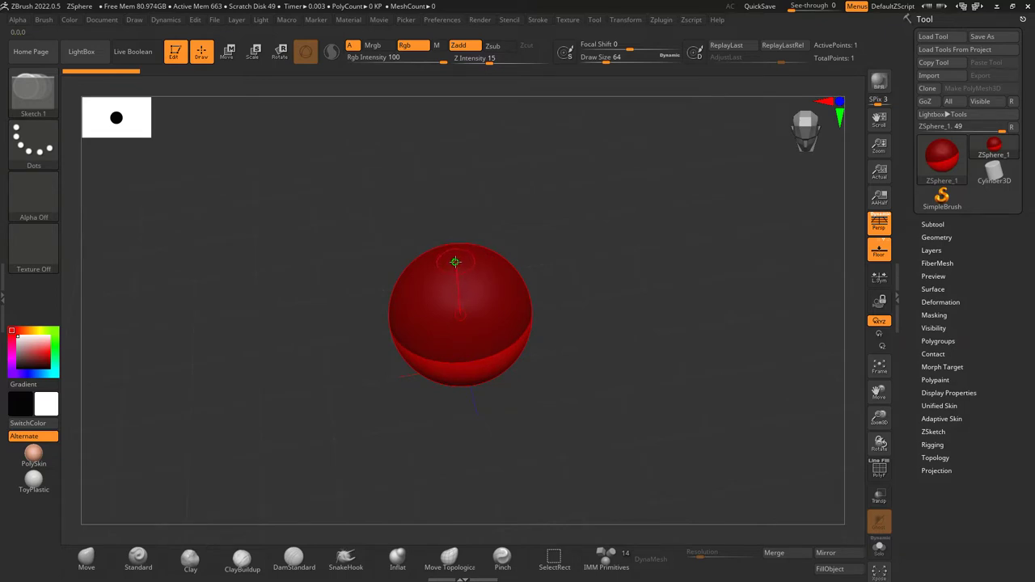
# - Draw a second, smaller ZSphere on top of the root ZSphere, centred on the symmetry line
pyautogui.moveTo(456, 262); pyautogui.dragTo(450, 207)
pyautogui.keyDown('alt'); pyautogui.moveTo(541, 235); pyautogui.dragTo(532, 201); pyautogui.keyUp('alt')
pyautogui.moveTo(585, 226)
pyautogui.mouseDown()
pyautogui.moveTo(562, 194)
pyautogui.moveTo(607, 277)
pyautogui.moveTo(607, 339)
pyautogui.moveTo(608, 328)
pyautogui.moveTo(592, 344)
pyautogui.mouseUp()
pyautogui.moveTo(559, 296); pyautogui.dragTo(559, 304)
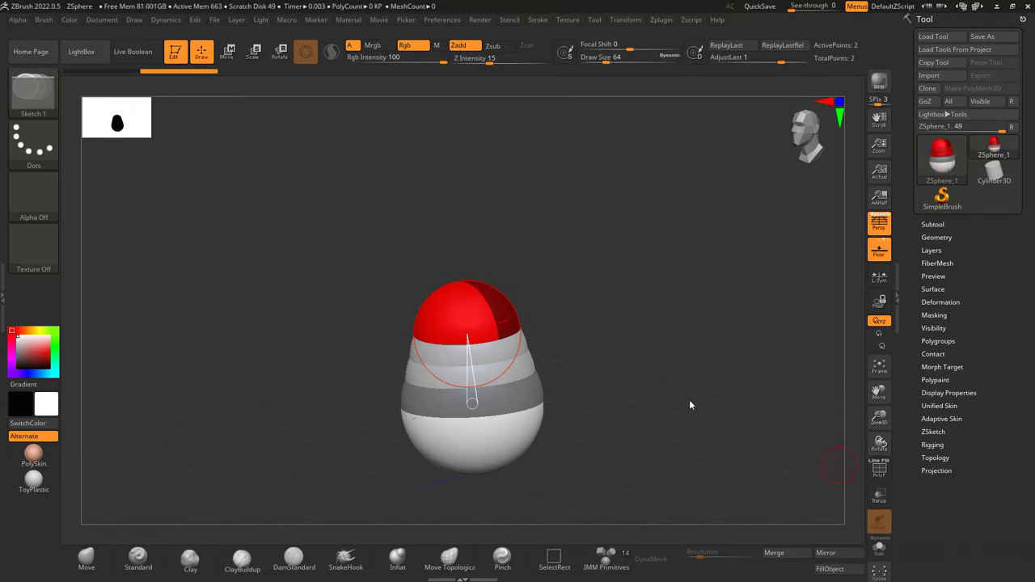
pyautogui.moveTo(509, 261); pyautogui.dragTo(386, 188)
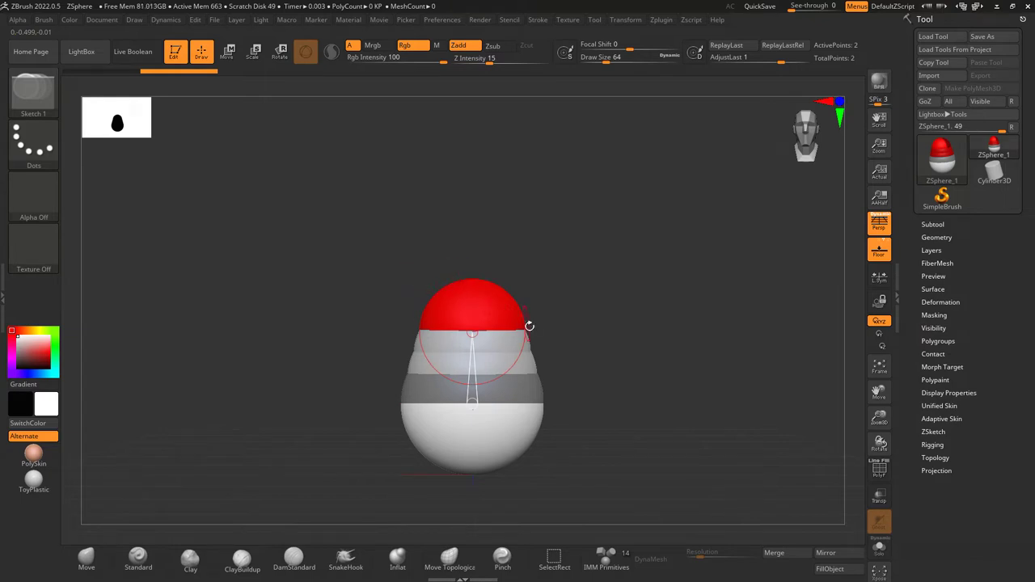
# - Preview the adaptive skin of the two-ZSphere chain and return to the ZSphere display
pyautogui.press('w')
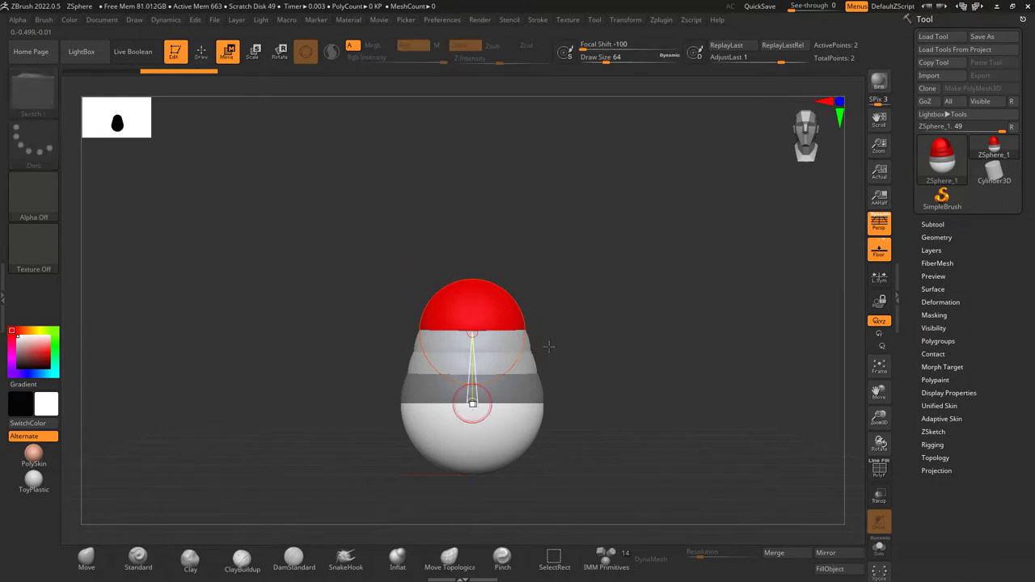
pyautogui.press('e')
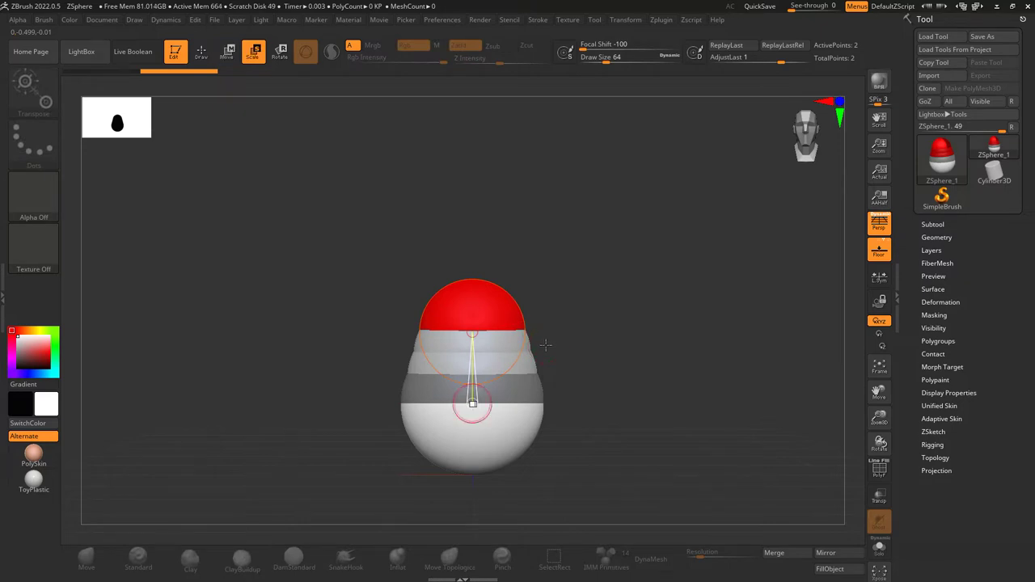
pyautogui.press('q')
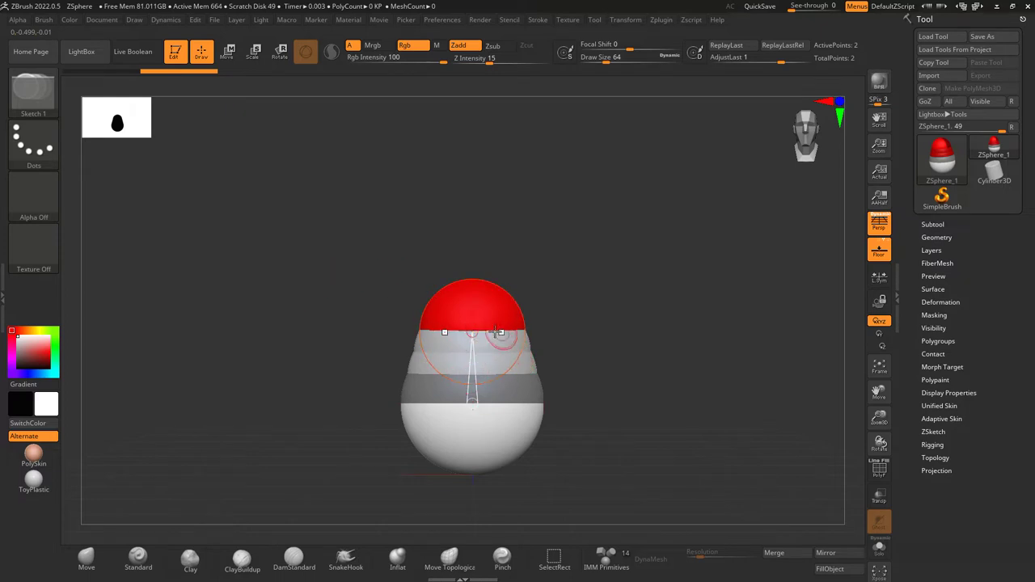
pyautogui.press('a')
pyautogui.moveTo(633, 317)
pyautogui.mouseDown()
pyautogui.moveTo(571, 348)
pyautogui.moveTo(604, 335)
pyautogui.moveTo(483, 345)
pyautogui.moveTo(620, 326)
pyautogui.moveTo(638, 313)
pyautogui.moveTo(608, 315)
pyautogui.moveTo(601, 327)
pyautogui.mouseUp()
pyautogui.press('a')
pyautogui.moveTo(562, 270); pyautogui.dragTo(518, 283)
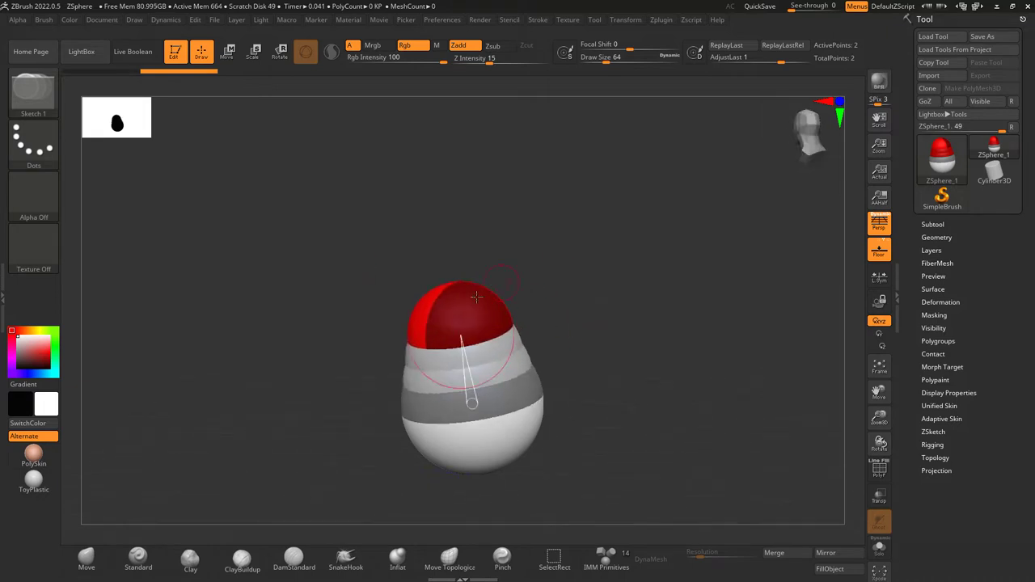
# - Draw a third ZSphere on top of the chain, larger than the second one
pyautogui.moveTo(454, 281)
pyautogui.mouseDown()
pyautogui.moveTo(473, 247)
pyautogui.moveTo(620, 245)
pyautogui.moveTo(640, 261)
pyautogui.moveTo(363, 224)
pyautogui.mouseUp()
pyautogui.hotkey('ctrl', 'z')
pyautogui.moveTo(647, 238); pyautogui.dragTo(706, 249)
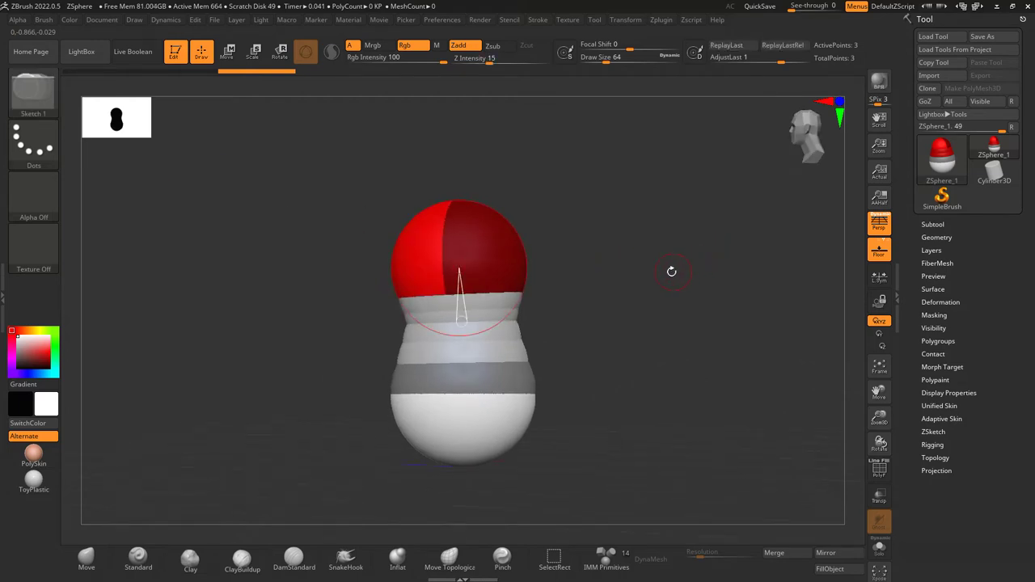
# - Move the top ZSphere up and back, adjust the middle one, and lower the root slightly to form a bent leg
pyautogui.press('w')
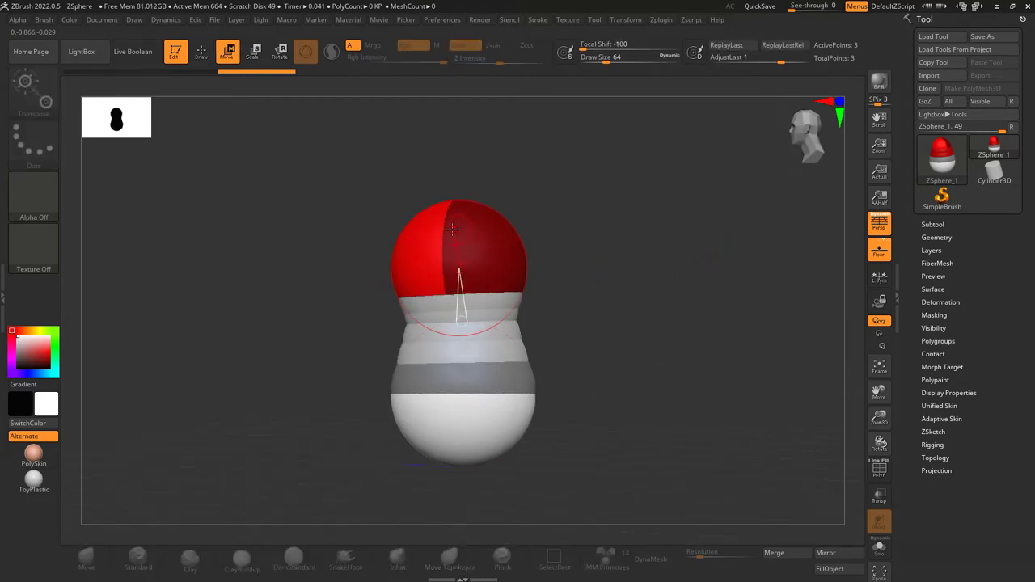
pyautogui.moveTo(458, 229); pyautogui.dragTo(608, 242)
pyautogui.moveTo(687, 347)
pyautogui.mouseDown()
pyautogui.moveTo(748, 353)
pyautogui.moveTo(678, 356)
pyautogui.mouseUp()
pyautogui.moveTo(604, 272); pyautogui.dragTo(612, 248)
pyautogui.moveTo(688, 343); pyautogui.dragTo(730, 356)
pyautogui.moveTo(597, 294); pyautogui.dragTo(592, 284)
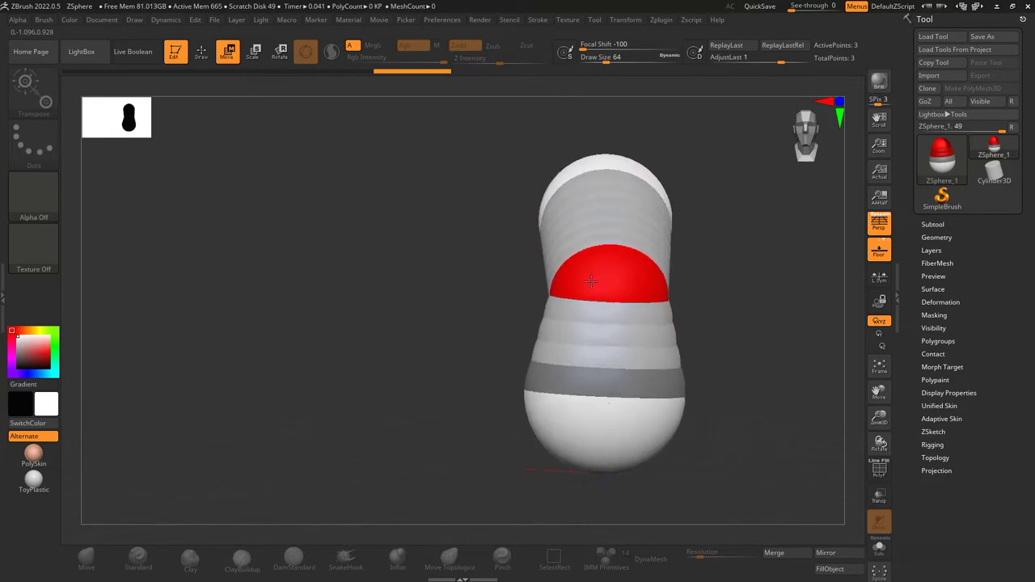
pyautogui.moveTo(742, 331)
pyautogui.mouseDown()
pyautogui.moveTo(659, 333)
pyautogui.moveTo(740, 345)
pyautogui.moveTo(730, 339)
pyautogui.mouseUp()
pyautogui.keyDown('alt'); pyautogui.moveTo(730, 339); pyautogui.dragTo(605, 335); pyautogui.keyUp('alt')
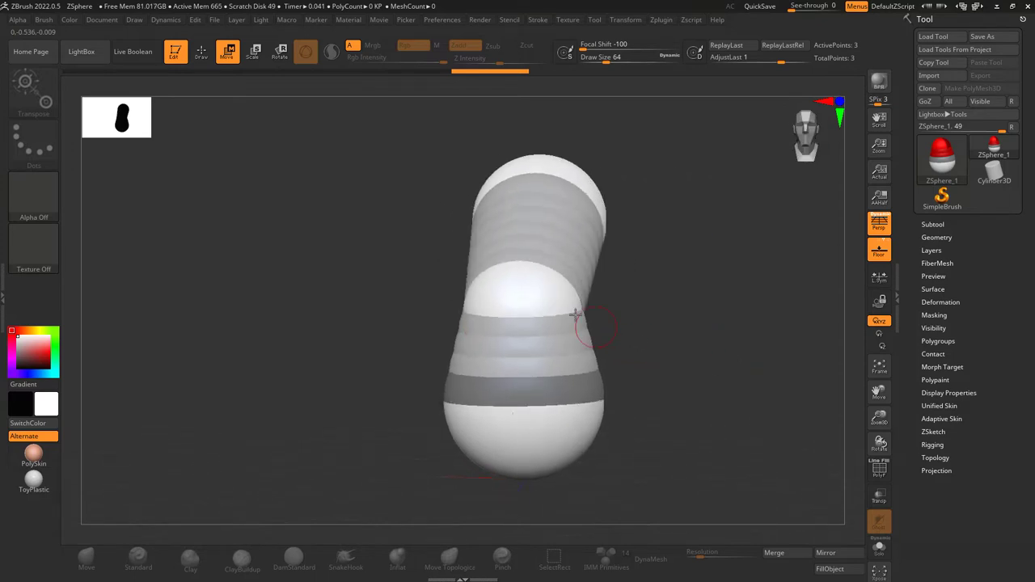
pyautogui.moveTo(717, 351); pyautogui.dragTo(646, 307)
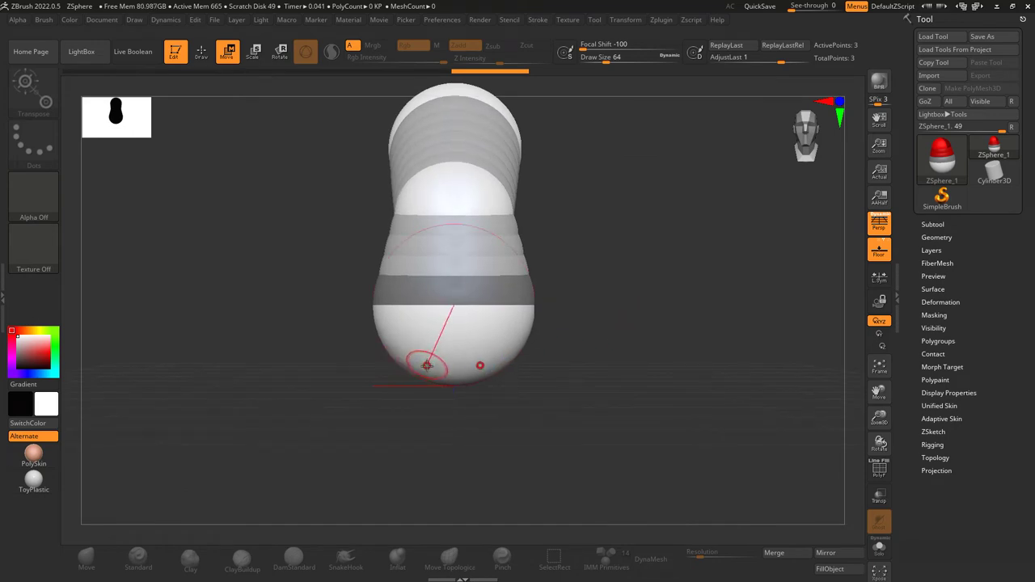
pyautogui.moveTo(418, 369); pyautogui.dragTo(428, 368)
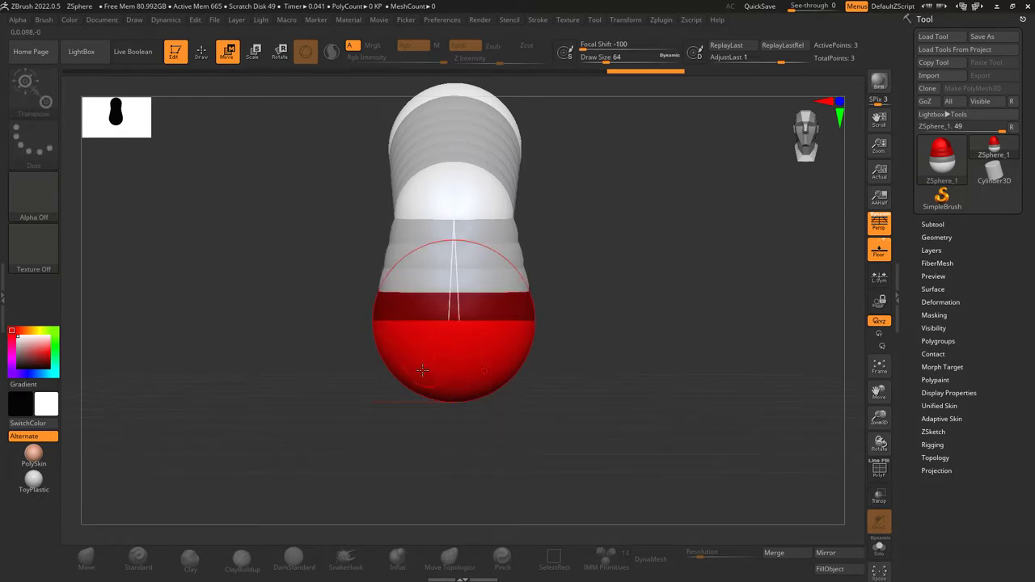
# - Draw four mirrored pairs of small toe ZSpheres around the lower edge of the root ZSphere
pyautogui.press('q')
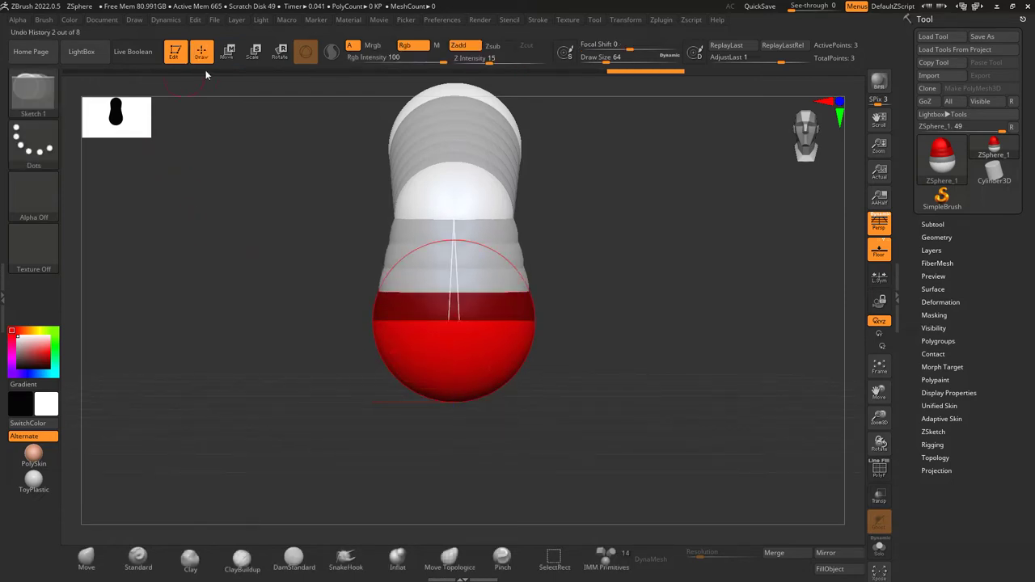
pyautogui.moveTo(428, 390); pyautogui.dragTo(436, 377)
pyautogui.moveTo(558, 404); pyautogui.dragTo(590, 337)
pyautogui.moveTo(380, 350); pyautogui.dragTo(383, 343)
pyautogui.moveTo(580, 407); pyautogui.dragTo(538, 302)
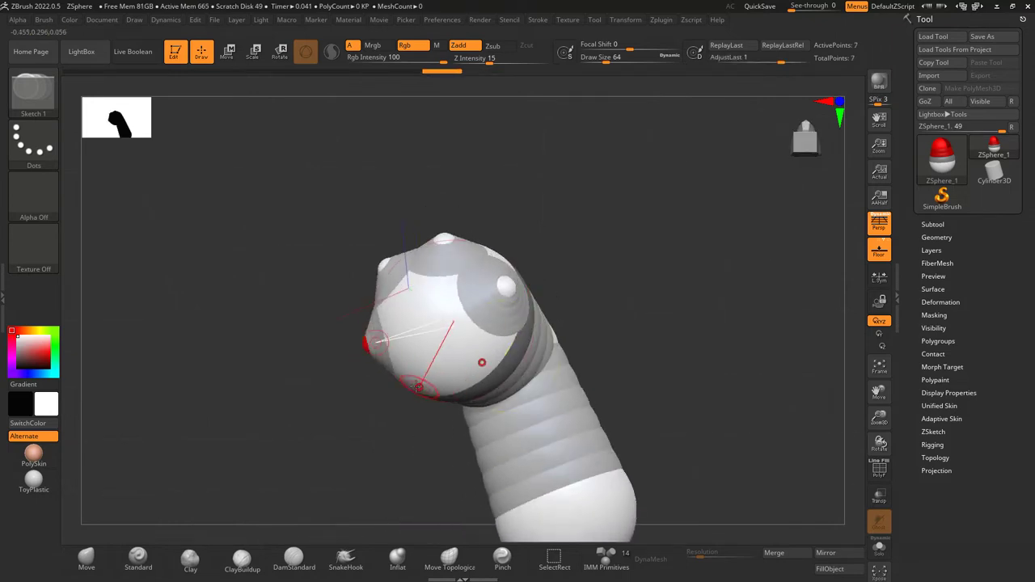
pyautogui.moveTo(417, 386); pyautogui.dragTo(407, 387)
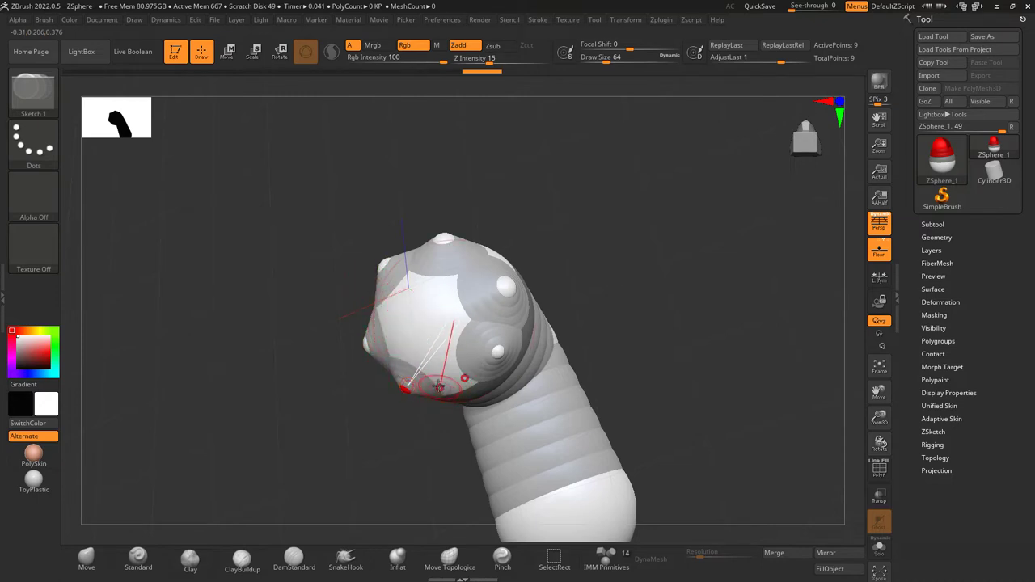
pyautogui.moveTo(440, 385); pyautogui.dragTo(434, 393)
pyautogui.moveTo(574, 326)
pyautogui.mouseDown()
pyautogui.moveTo(661, 321)
pyautogui.moveTo(630, 345)
pyautogui.moveTo(570, 326)
pyautogui.mouseUp()
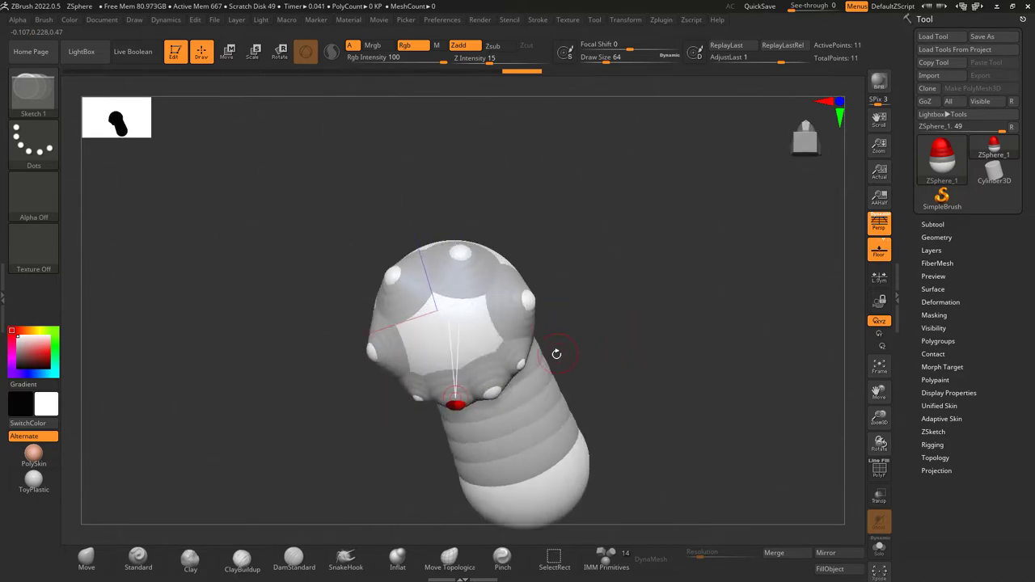
# - Move the small toe ZSpheres so they are evenly spaced around the underside of the foot
pyautogui.press('w')
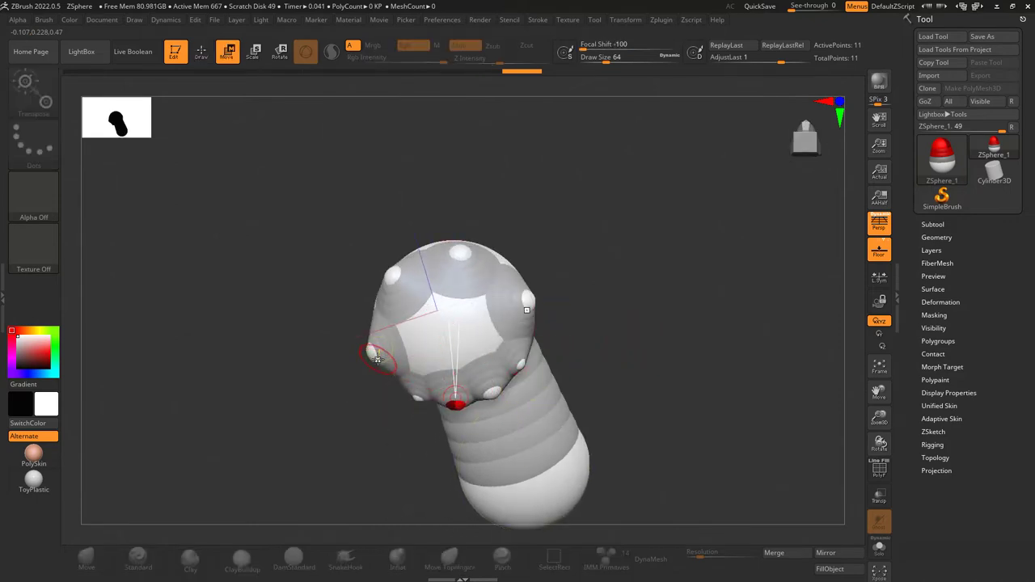
pyautogui.moveTo(377, 358); pyautogui.dragTo(366, 331)
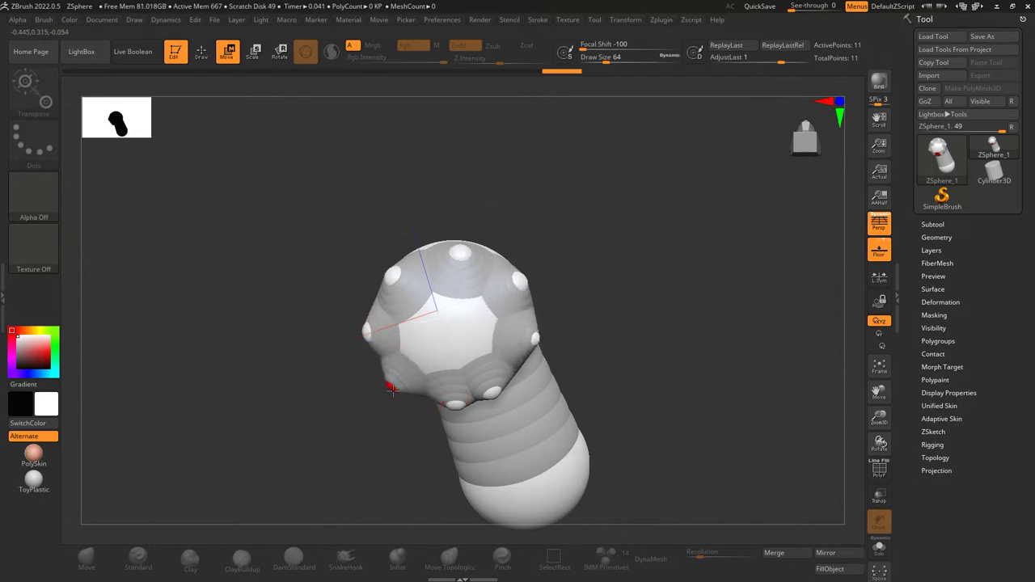
pyautogui.moveTo(392, 389); pyautogui.dragTo(444, 407)
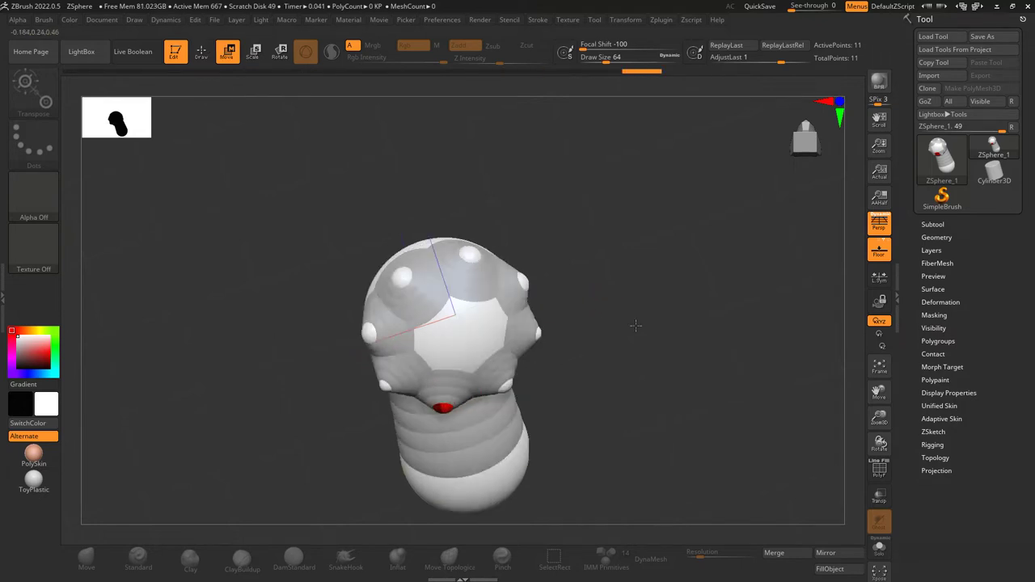
pyautogui.moveTo(636, 326); pyautogui.dragTo(640, 439)
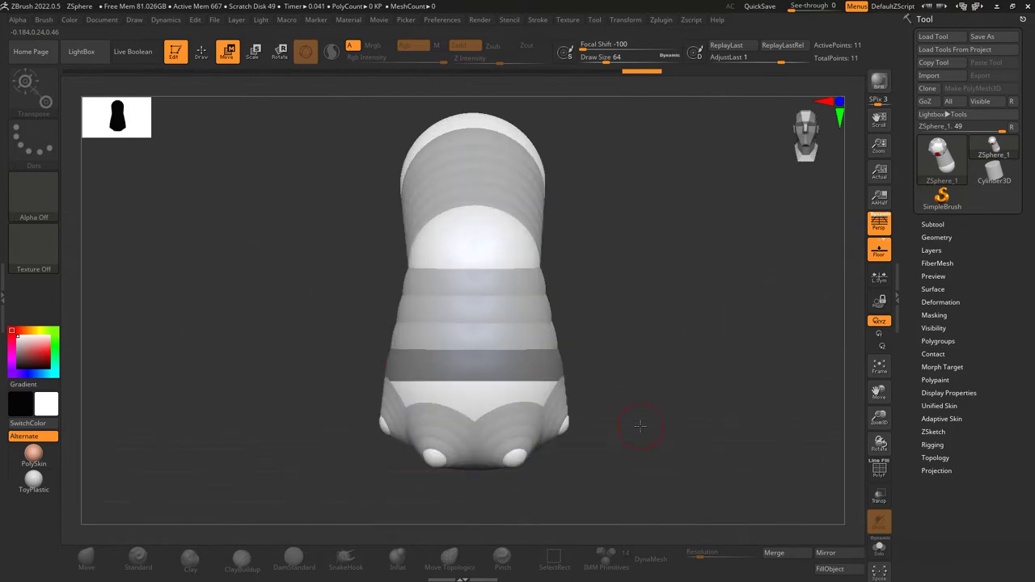
# - Shift the front and side toe ZSpheres outward so the base of the foot flares evenly
pyautogui.moveTo(381, 429); pyautogui.dragTo(376, 425)
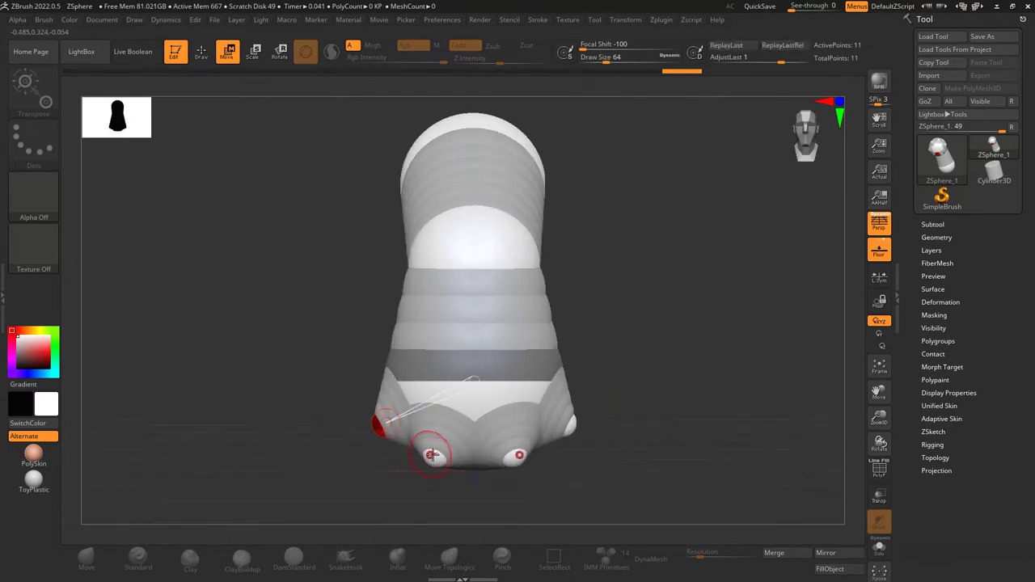
pyautogui.moveTo(433, 456); pyautogui.dragTo(425, 448)
pyautogui.moveTo(579, 355); pyautogui.dragTo(668, 362)
pyautogui.moveTo(317, 420); pyautogui.dragTo(387, 428)
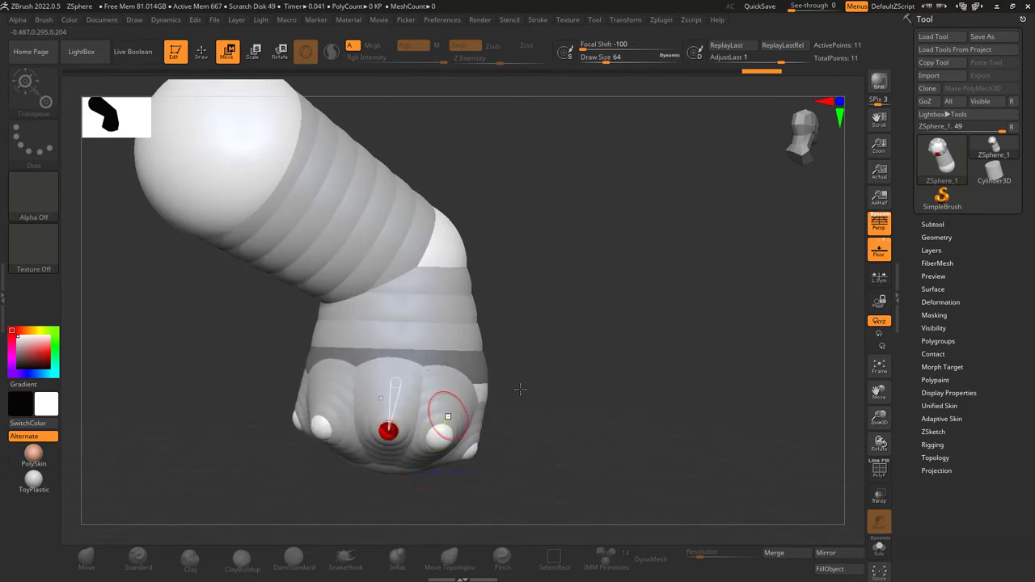
pyautogui.moveTo(576, 385); pyautogui.dragTo(482, 374)
pyautogui.moveTo(624, 358); pyautogui.dragTo(508, 402)
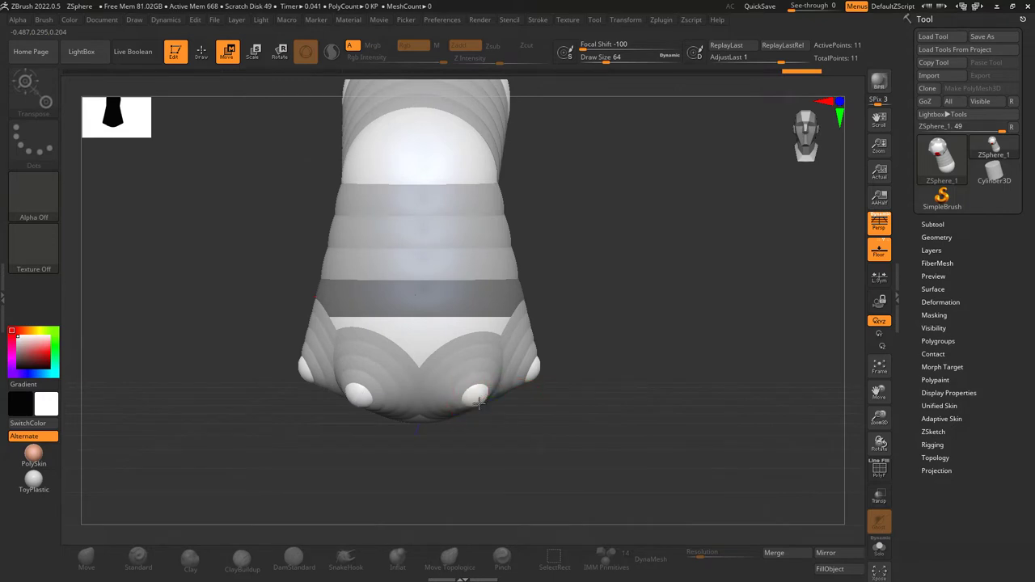
pyautogui.moveTo(478, 400); pyautogui.dragTo(484, 402)
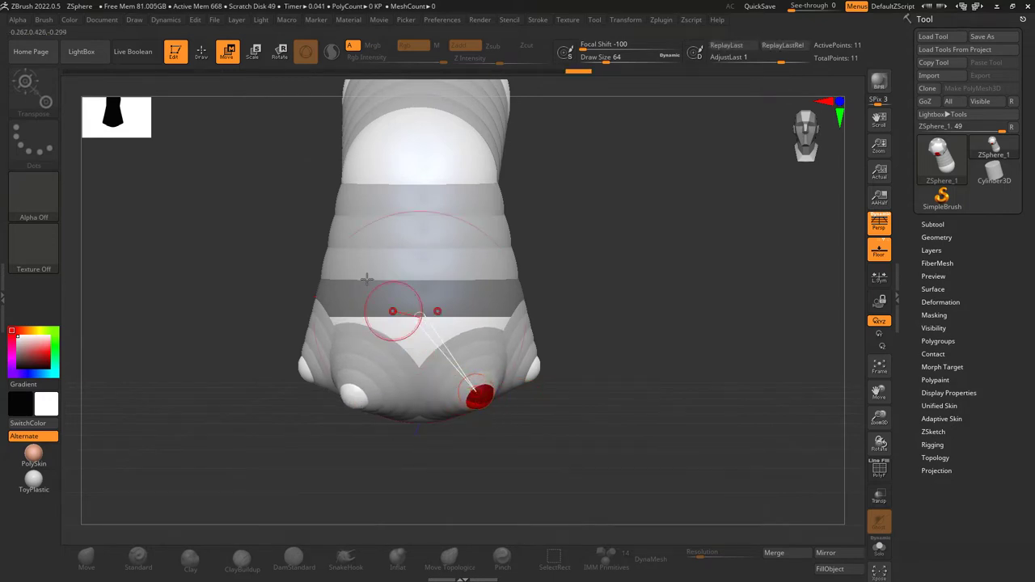
# - Draw a mirrored pair of ZSpheres on the front toes and enlarge them into rounded tips
pyautogui.press('q')
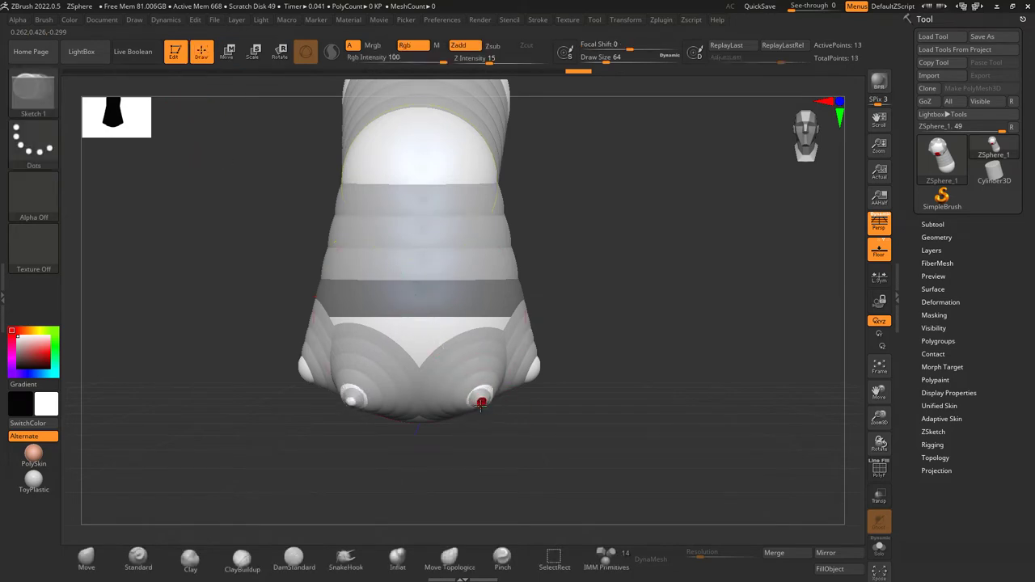
pyautogui.moveTo(485, 407)
pyautogui.mouseDown()
pyautogui.moveTo(503, 416)
pyautogui.moveTo(496, 411)
pyautogui.mouseUp()
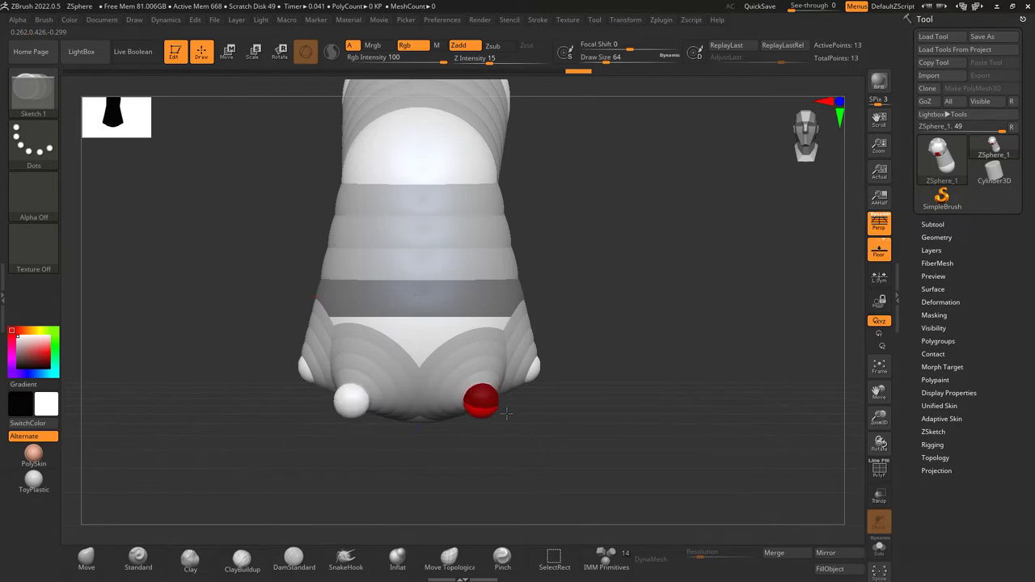
pyautogui.moveTo(606, 404); pyautogui.dragTo(500, 413)
pyautogui.moveTo(564, 411); pyautogui.dragTo(546, 386)
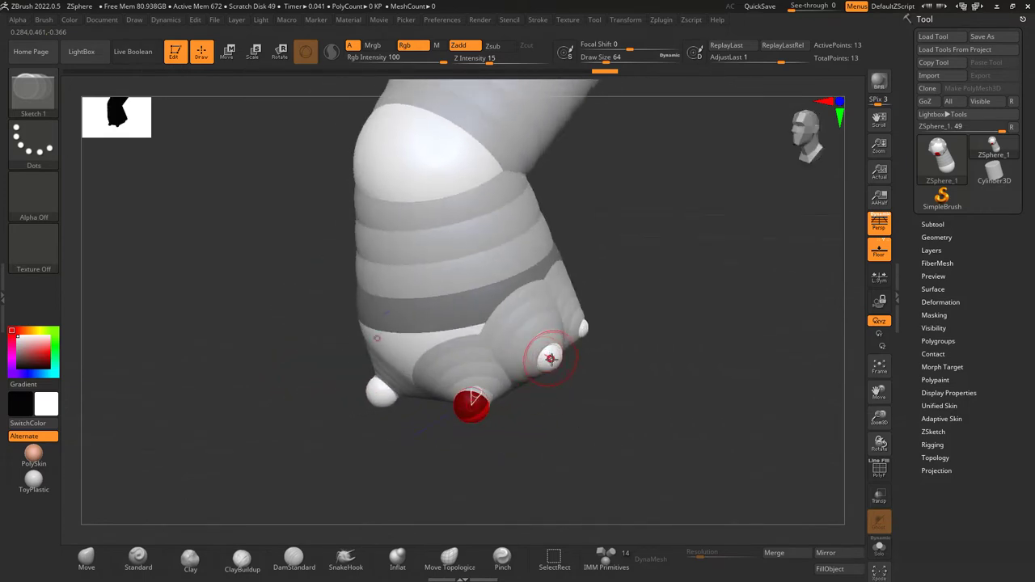
# - Add matching rounded tip ZSpheres to the remaining side and back toes with symmetry
pyautogui.press('shift')
pyautogui.keyDown('shift'); pyautogui.click(553, 361); pyautogui.keyUp('shift')
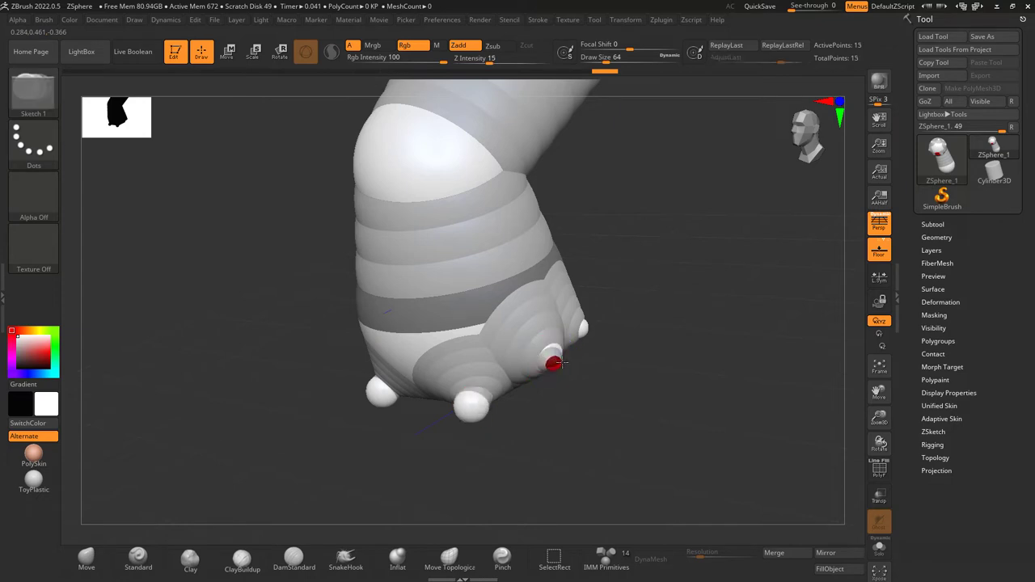
pyautogui.moveTo(623, 370); pyautogui.dragTo(652, 381)
pyautogui.click(593, 329)
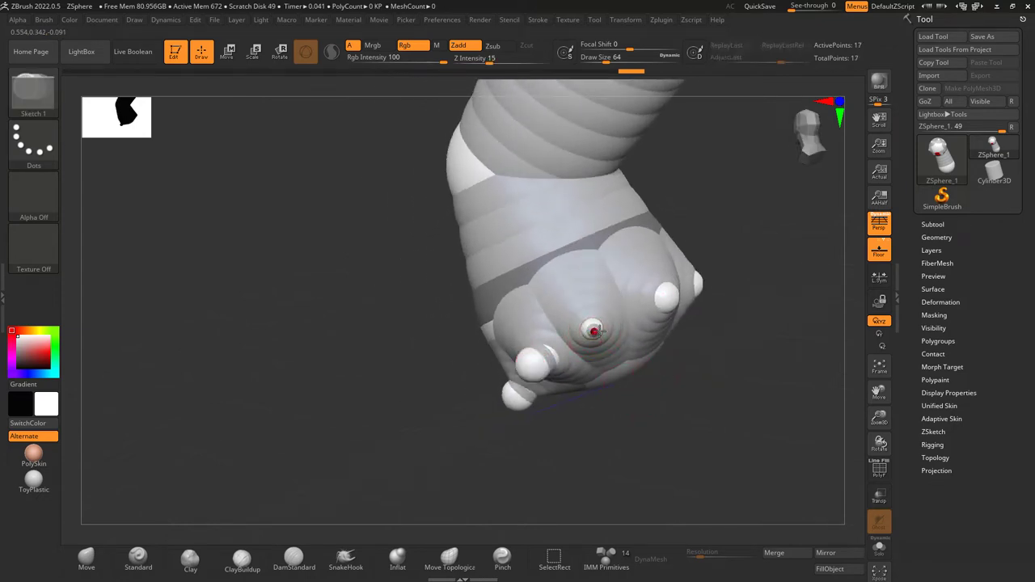
pyautogui.keyDown('shift'); pyautogui.moveTo(594, 331); pyautogui.dragTo(598, 332); pyautogui.keyUp('shift')
pyautogui.keyDown('alt'); pyautogui.moveTo(747, 365); pyautogui.dragTo(649, 356); pyautogui.keyUp('alt')
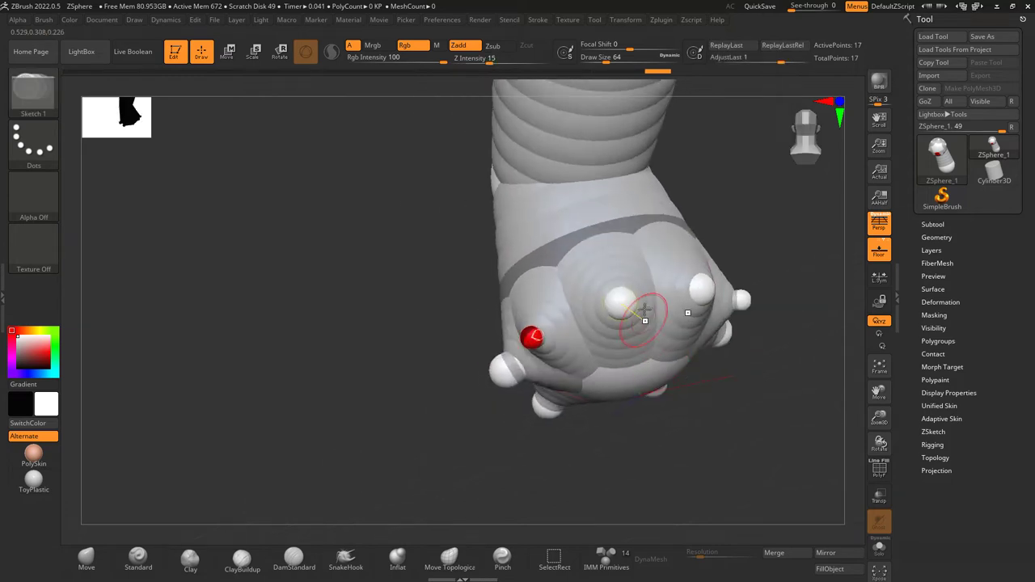
pyautogui.moveTo(618, 299); pyautogui.dragTo(627, 308)
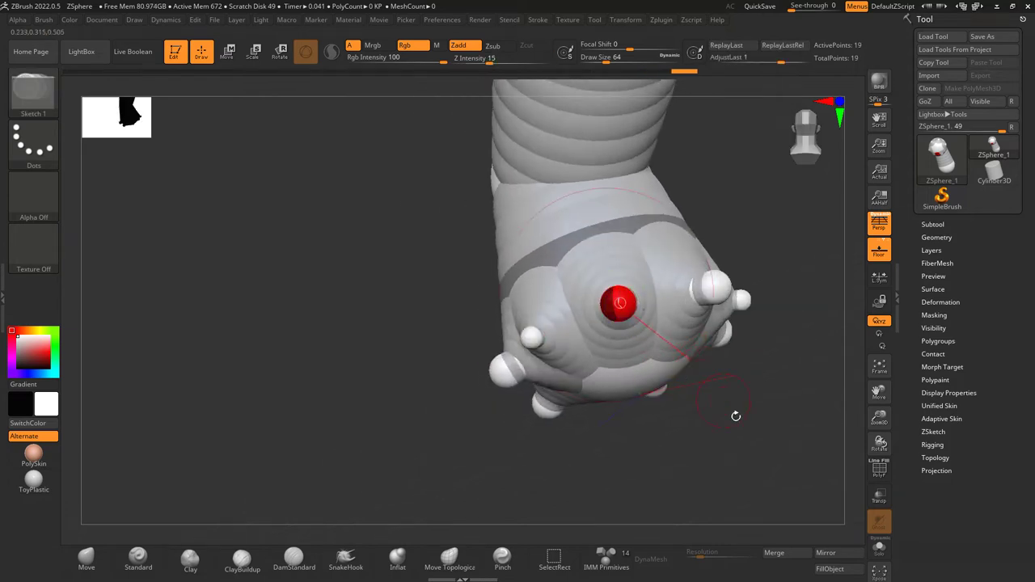
pyautogui.moveTo(735, 416); pyautogui.dragTo(792, 380)
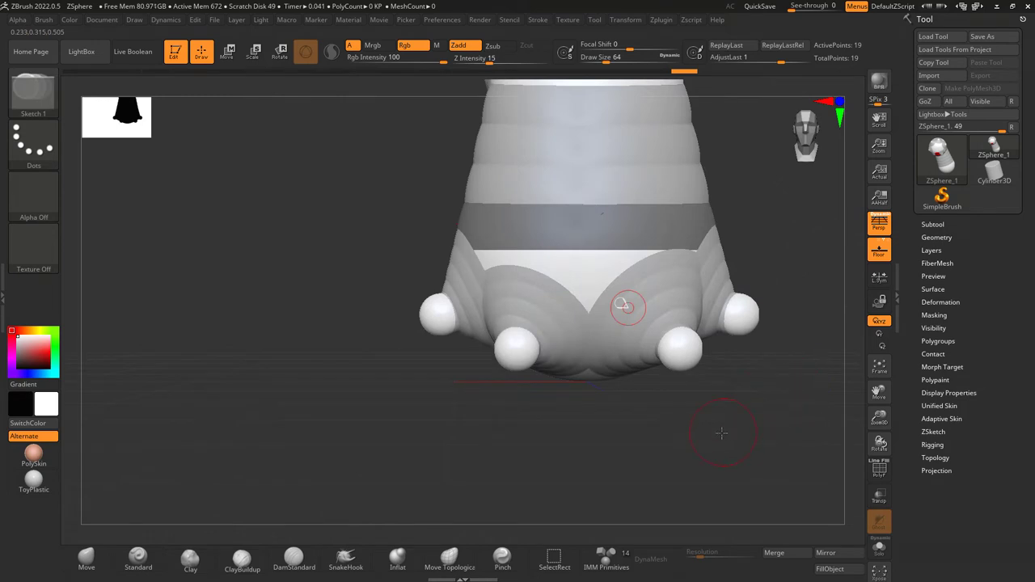
pyautogui.moveTo(722, 433); pyautogui.dragTo(708, 403)
pyautogui.moveTo(771, 381)
pyautogui.mouseDown()
pyautogui.moveTo(751, 405)
pyautogui.moveTo(765, 400)
pyautogui.mouseUp()
pyautogui.keyDown('alt'); pyautogui.moveTo(752, 391); pyautogui.dragTo(310, 359); pyautogui.keyUp('alt')
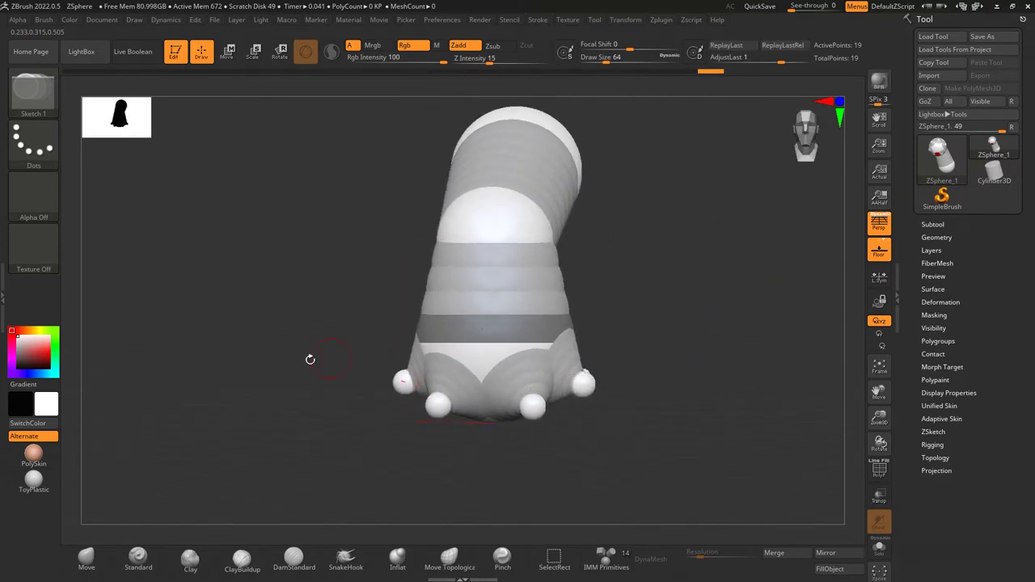
# - Reduce the draw size to 28.75 and pull the mirrored front toe tips outward into long toes
pyautogui.moveTo(628, 339)
pyautogui.mouseDown()
pyautogui.moveTo(485, 405)
pyautogui.moveTo(354, 416)
pyautogui.moveTo(377, 413)
pyautogui.moveTo(339, 427)
pyautogui.moveTo(366, 416)
pyautogui.mouseUp()
pyautogui.press('w')
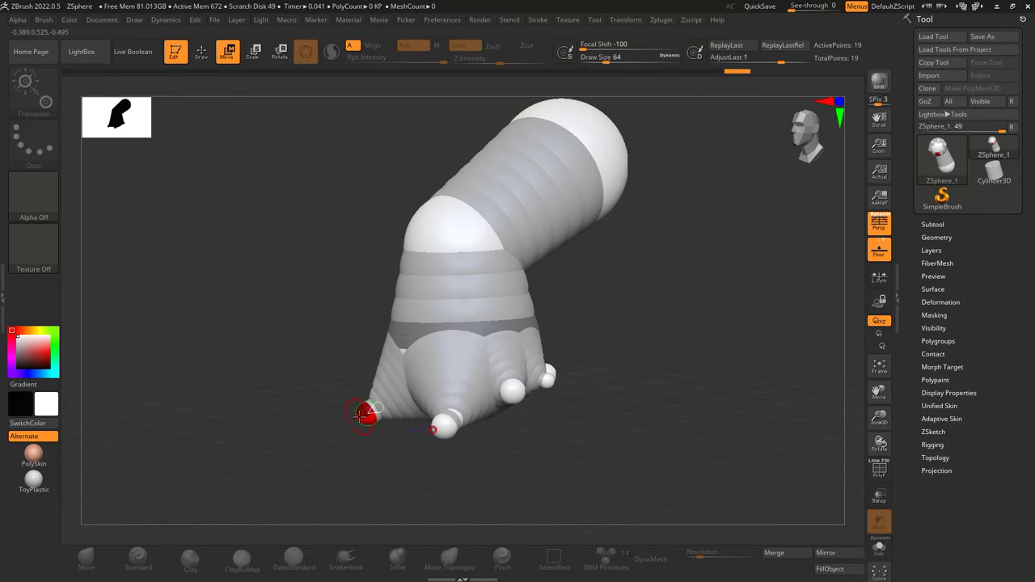
pyautogui.hotkey('ctrl', 'z')
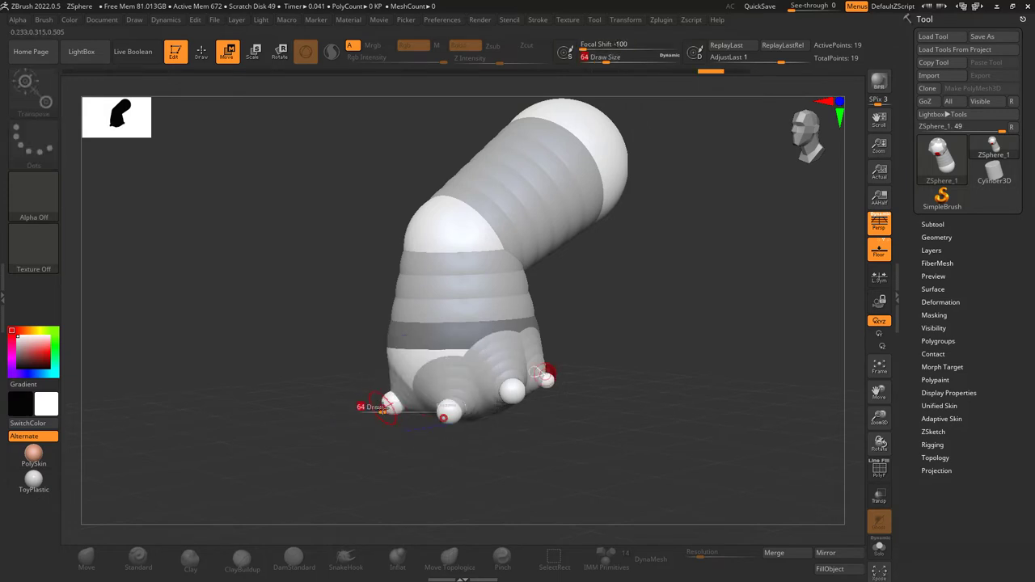
pyautogui.click(375, 408)
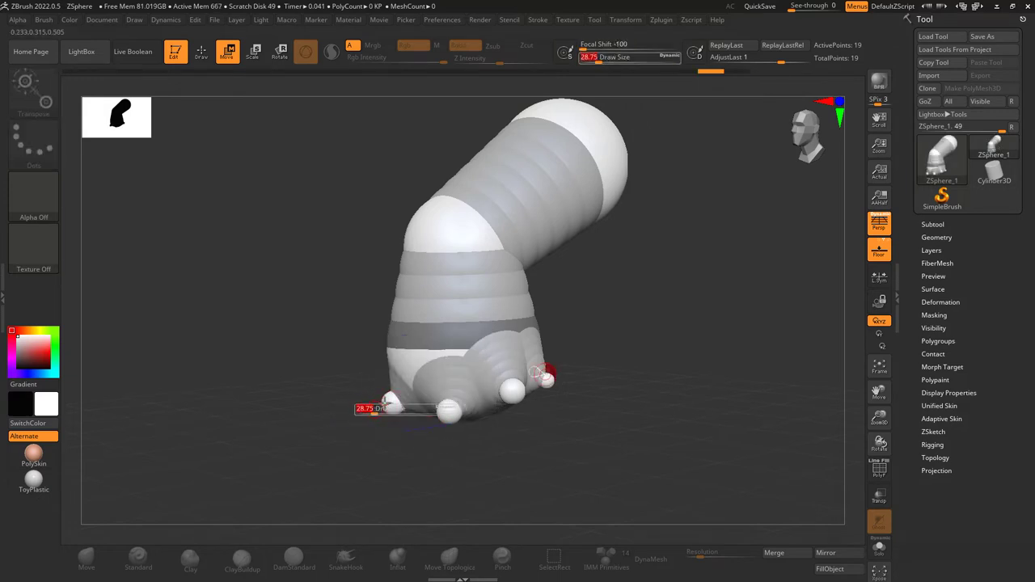
pyautogui.moveTo(389, 402); pyautogui.dragTo(297, 415)
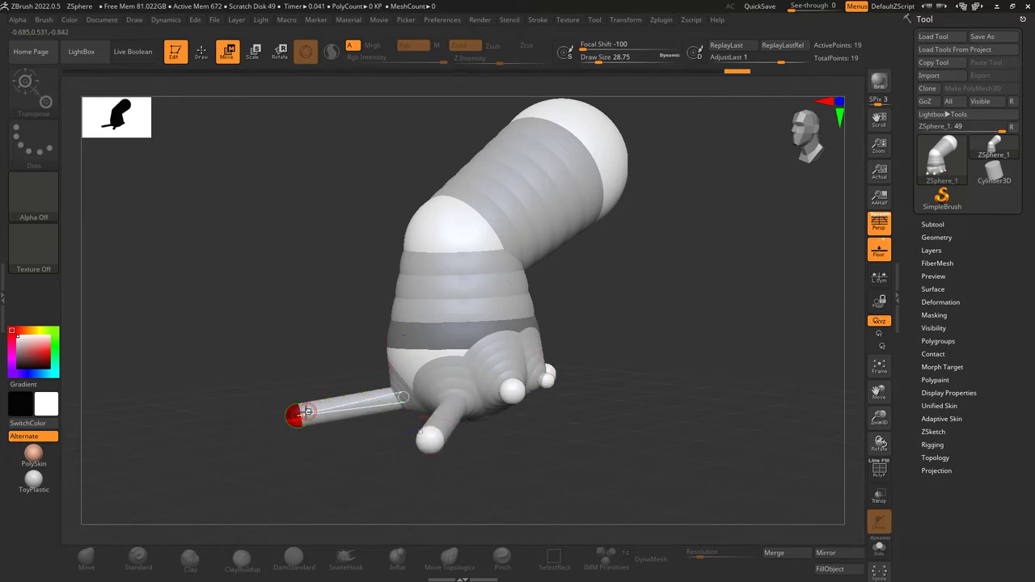
# - Pull the mirrored tip ZSpheres beside the front toes outward to form a second pair of long toes
pyautogui.press('s')
pyautogui.moveTo(577, 428); pyautogui.dragTo(641, 406)
pyautogui.moveTo(692, 366)
pyautogui.mouseDown()
pyautogui.moveTo(554, 373)
pyautogui.moveTo(542, 358)
pyautogui.moveTo(624, 381)
pyautogui.moveTo(557, 364)
pyautogui.moveTo(576, 374)
pyautogui.moveTo(565, 371)
pyautogui.mouseUp()
pyautogui.hotkey('ctrl', 'z')
pyautogui.moveTo(639, 378); pyautogui.dragTo(545, 368)
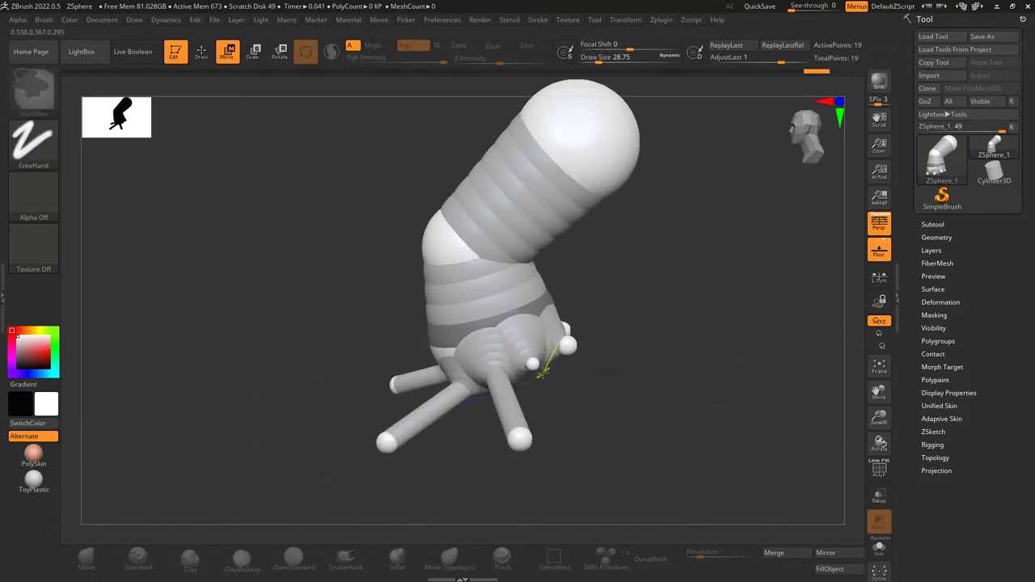
# - Lower the draw size to 8.42419 and extend the rear side toe tips outward into long toes
pyautogui.press('s')
pyautogui.moveTo(539, 373); pyautogui.dragTo(600, 420)
pyautogui.moveTo(600, 420); pyautogui.dragTo(534, 443, button='right')
pyautogui.moveTo(534, 442); pyautogui.dragTo(398, 416)
pyautogui.moveTo(398, 416); pyautogui.dragTo(585, 451, button='right')
pyautogui.moveTo(584, 450); pyautogui.dragTo(587, 448)
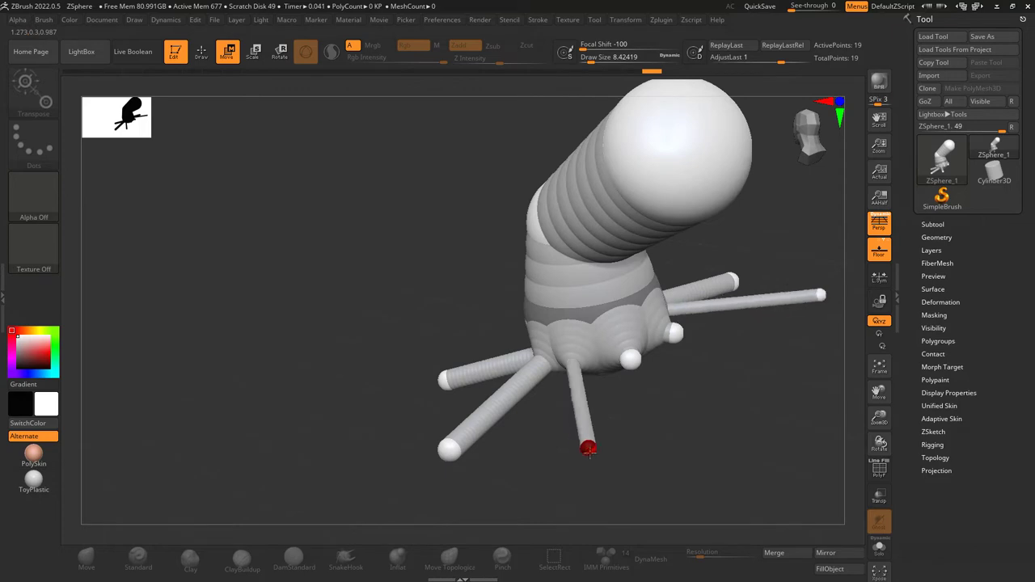
# - Pull the mirrored back toe tips outward and level them with the other toes near the ground
pyautogui.moveTo(631, 360); pyautogui.dragTo(663, 448)
pyautogui.moveTo(664, 449); pyautogui.dragTo(720, 457, button='right')
pyautogui.moveTo(645, 438); pyautogui.dragTo(752, 376)
pyautogui.moveTo(569, 353); pyautogui.dragTo(576, 368)
pyautogui.moveTo(732, 369); pyautogui.dragTo(730, 396)
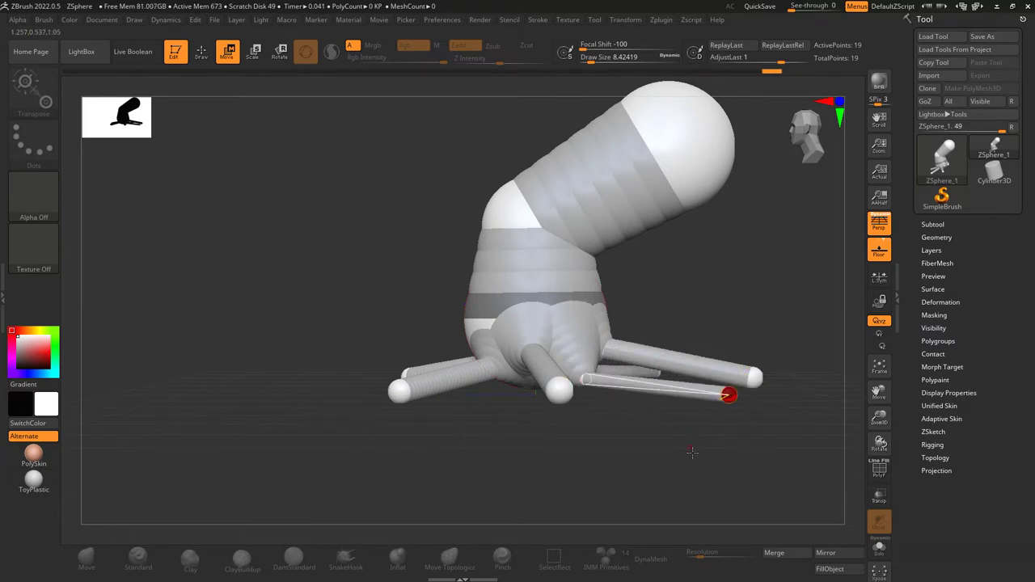
# - Reposition the side and front toe tips so the long toes splay evenly around the foot
pyautogui.moveTo(692, 453); pyautogui.dragTo(488, 488)
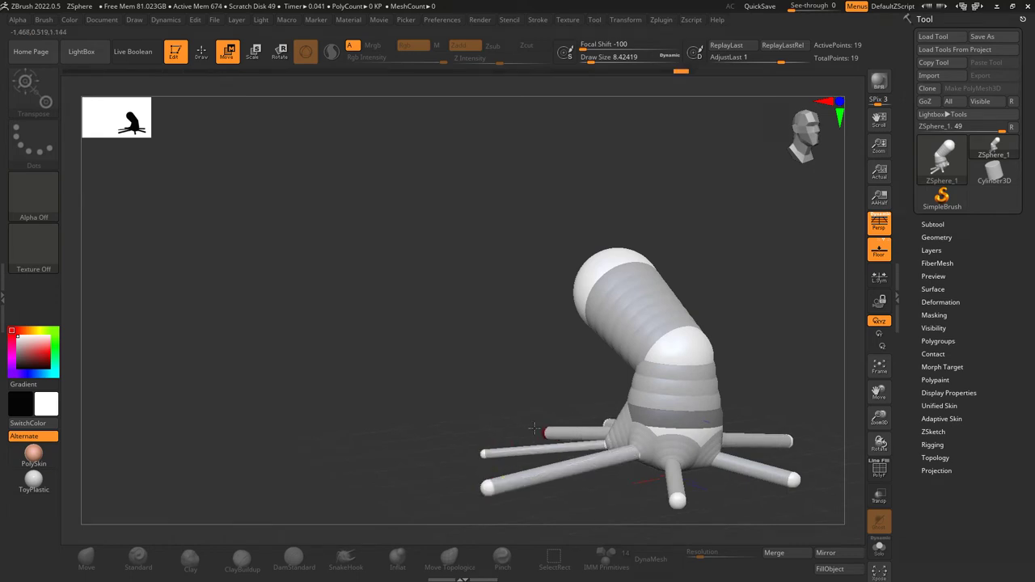
pyautogui.moveTo(534, 429); pyautogui.dragTo(507, 428)
pyautogui.moveTo(678, 500)
pyautogui.mouseDown()
pyautogui.moveTo(696, 516)
pyautogui.moveTo(726, 514)
pyautogui.moveTo(761, 490)
pyautogui.moveTo(700, 519)
pyautogui.moveTo(597, 529)
pyautogui.moveTo(646, 518)
pyautogui.moveTo(633, 489)
pyautogui.moveTo(645, 343)
pyautogui.moveTo(623, 461)
pyautogui.moveTo(753, 459)
pyautogui.mouseUp()
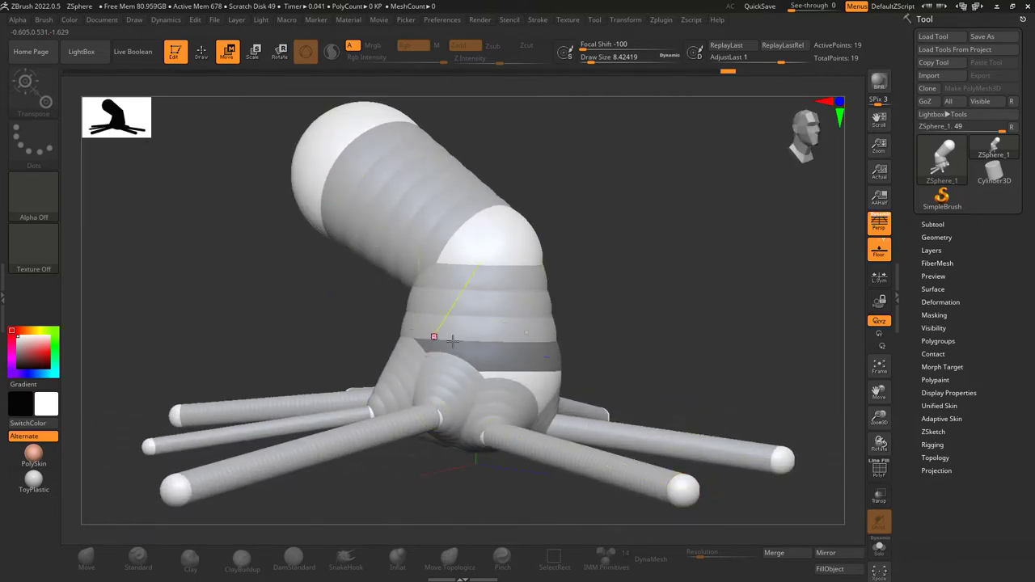
# - Insert a mirrored ZSphere joint halfway along each of the four toe pairs
pyautogui.press('q')
pyautogui.click(582, 458)
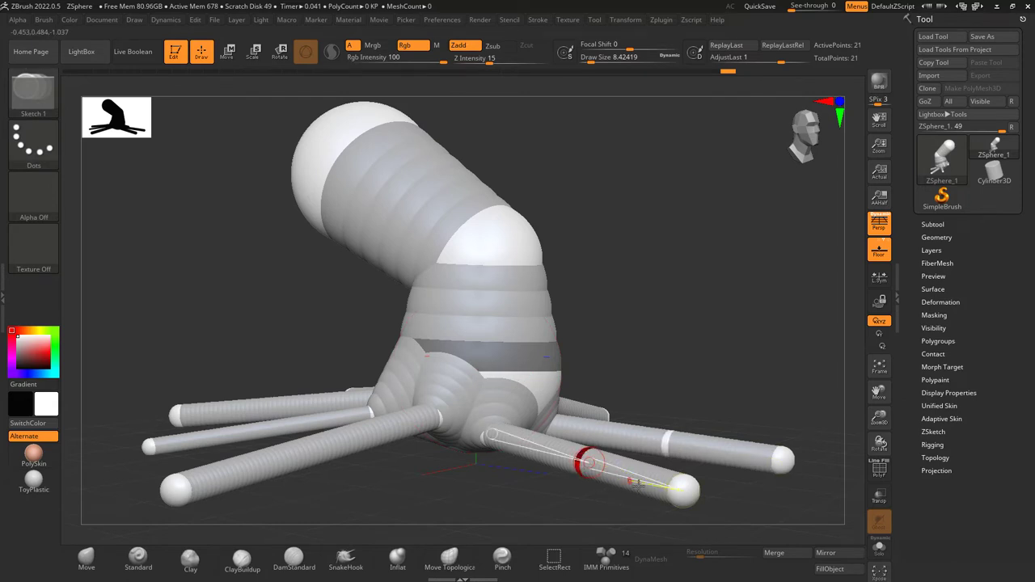
pyautogui.moveTo(762, 507)
pyautogui.mouseDown()
pyautogui.moveTo(826, 500)
pyautogui.moveTo(749, 516)
pyautogui.mouseUp()
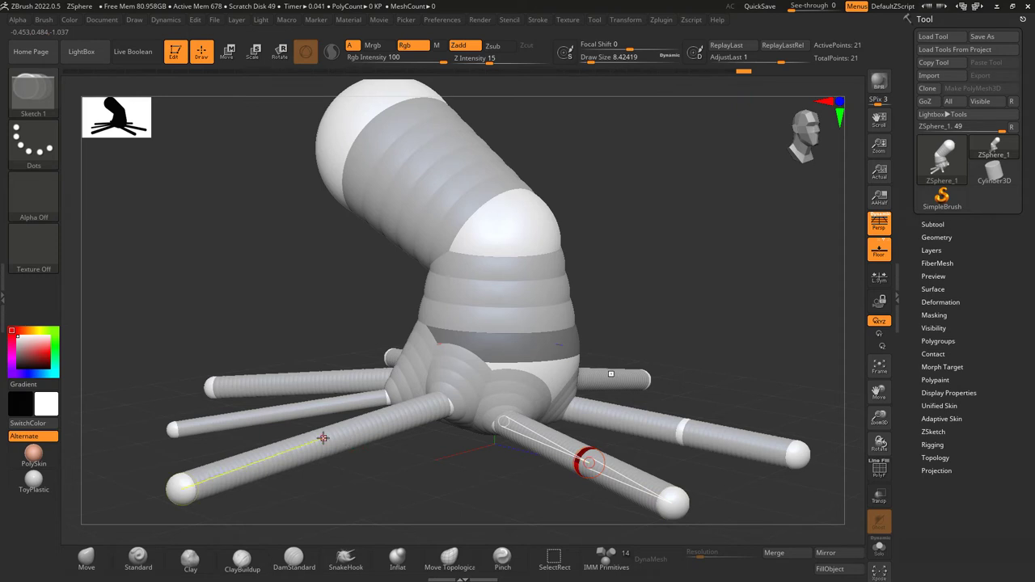
pyautogui.click(323, 438)
pyautogui.click(282, 411)
pyautogui.click(288, 386)
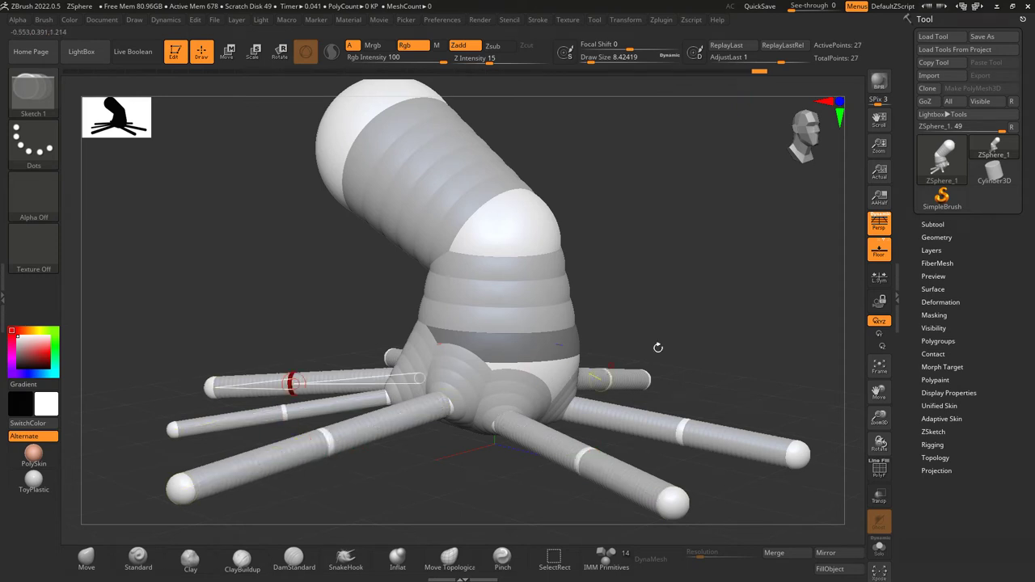
# - Scale up the rear side toes from their base ZSpheres to make them thicker and longer
pyautogui.moveTo(655, 348); pyautogui.dragTo(718, 352)
pyautogui.moveTo(570, 354); pyautogui.dragTo(596, 370)
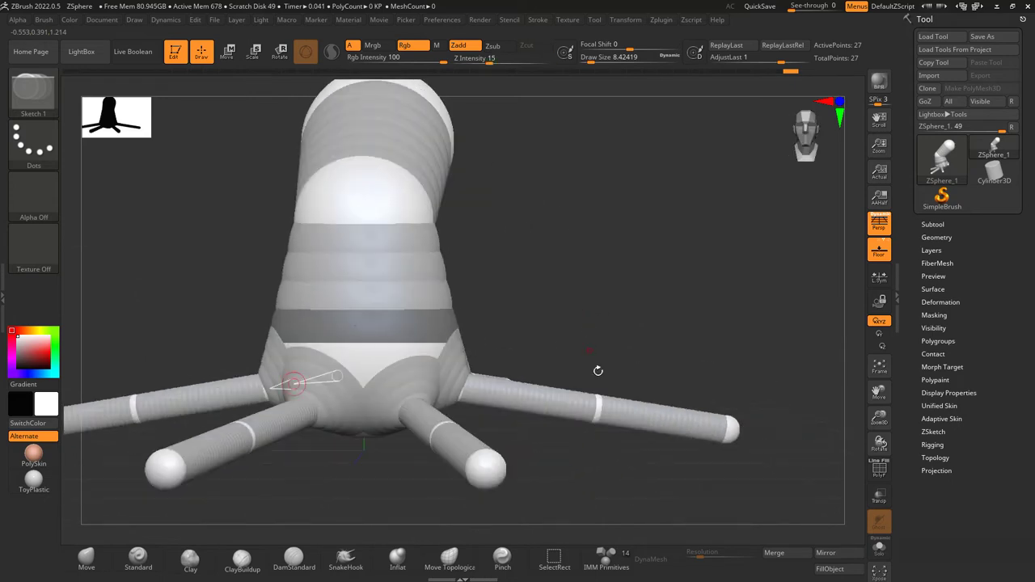
pyautogui.moveTo(653, 352); pyautogui.dragTo(649, 411)
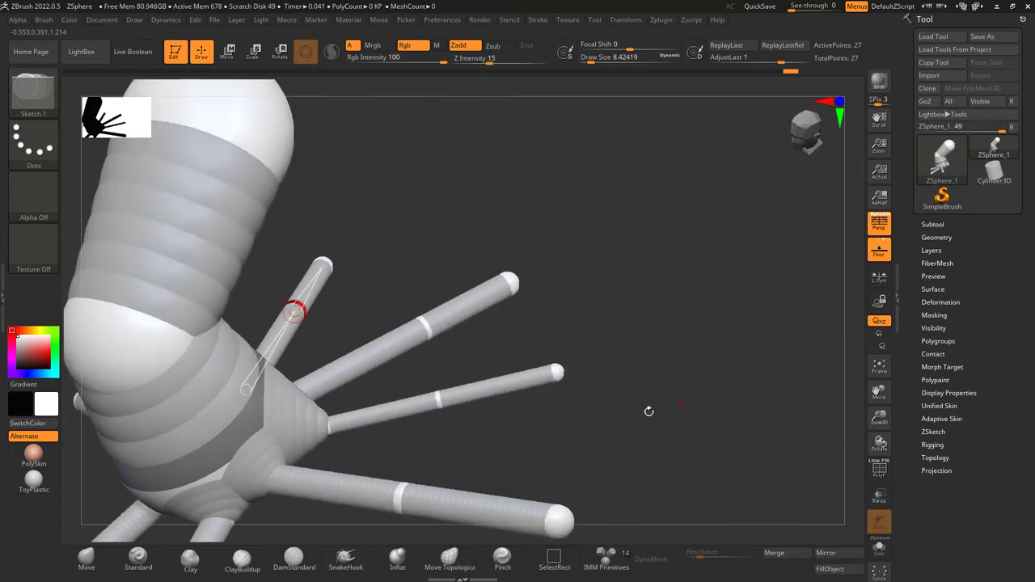
pyautogui.moveTo(455, 444); pyautogui.dragTo(457, 445)
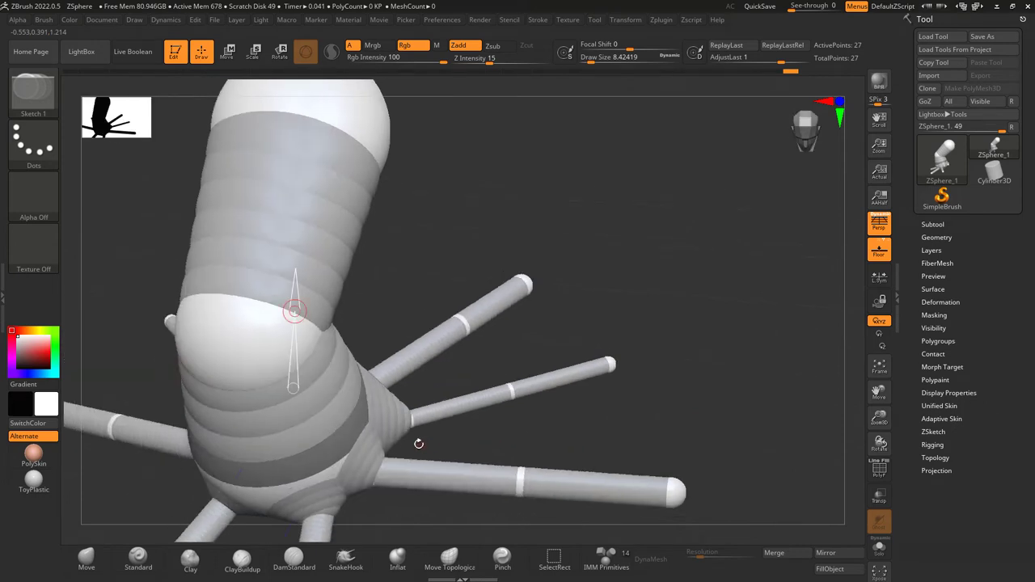
pyautogui.press('e')
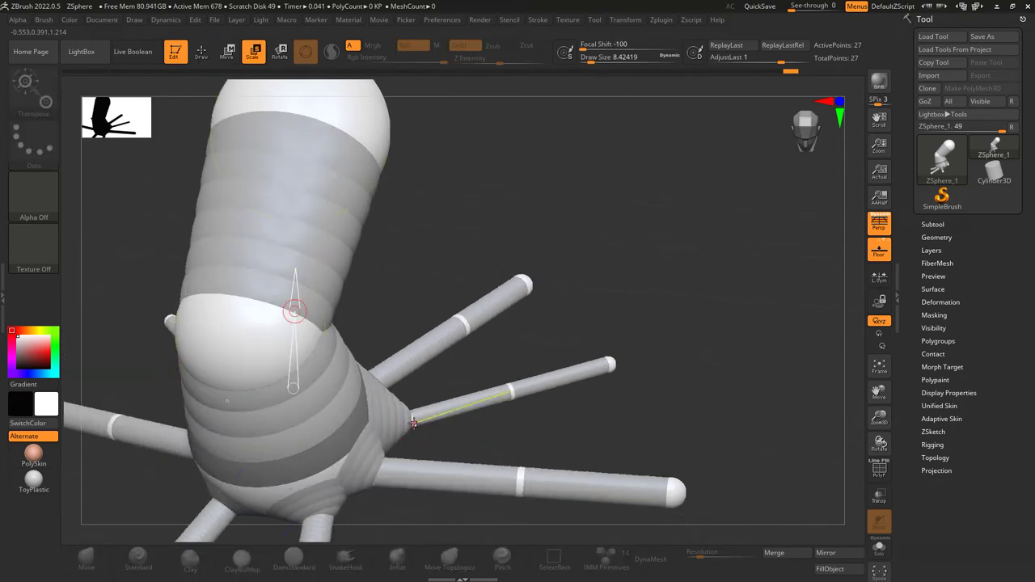
pyautogui.moveTo(414, 422)
pyautogui.mouseDown()
pyautogui.moveTo(437, 476)
pyautogui.moveTo(418, 434)
pyautogui.mouseUp()
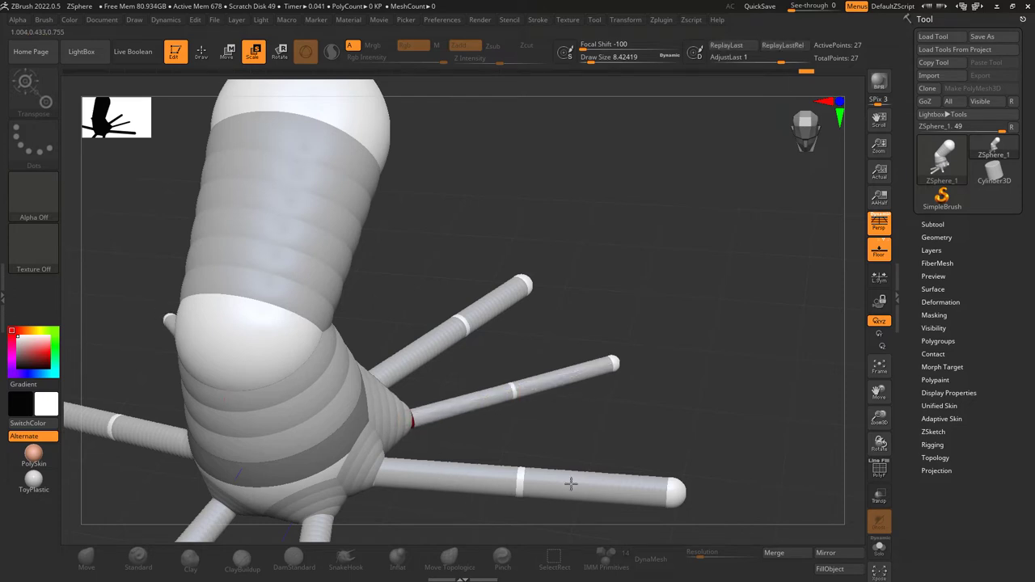
pyautogui.moveTo(435, 427)
pyautogui.mouseDown()
pyautogui.moveTo(432, 409)
pyautogui.moveTo(456, 514)
pyautogui.mouseUp()
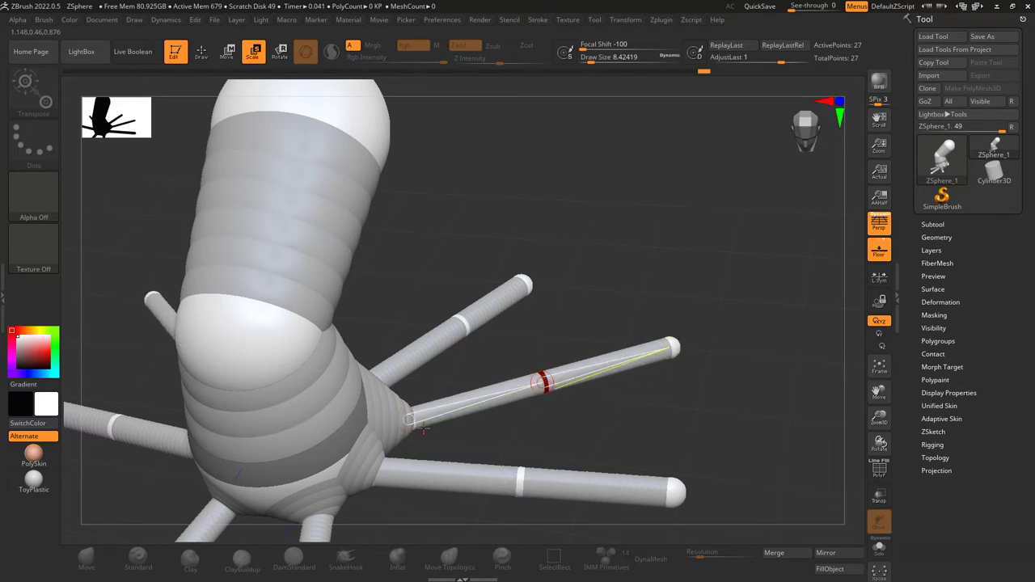
pyautogui.moveTo(423, 429); pyautogui.dragTo(431, 459)
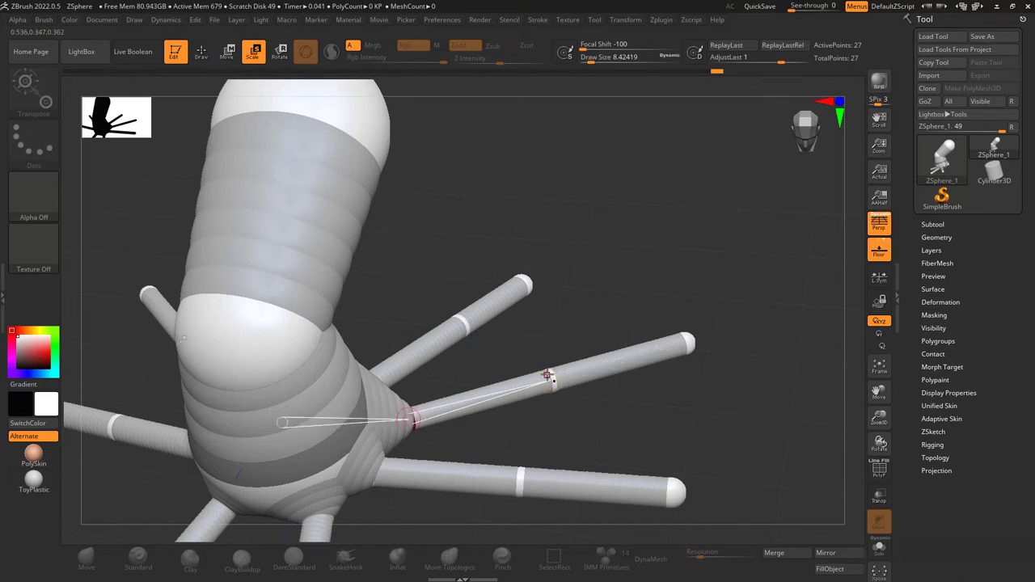
# - Try to resize the middle ZSphere of the rear side toe
pyautogui.click(549, 377)
pyautogui.moveTo(586, 409)
pyautogui.keyDown('ctrl'); pyautogui.mouseDown(button='right')
pyautogui.moveTo(568, 413)
pyautogui.moveTo(734, 397)
pyautogui.mouseUp(button='right'); pyautogui.keyUp('ctrl')
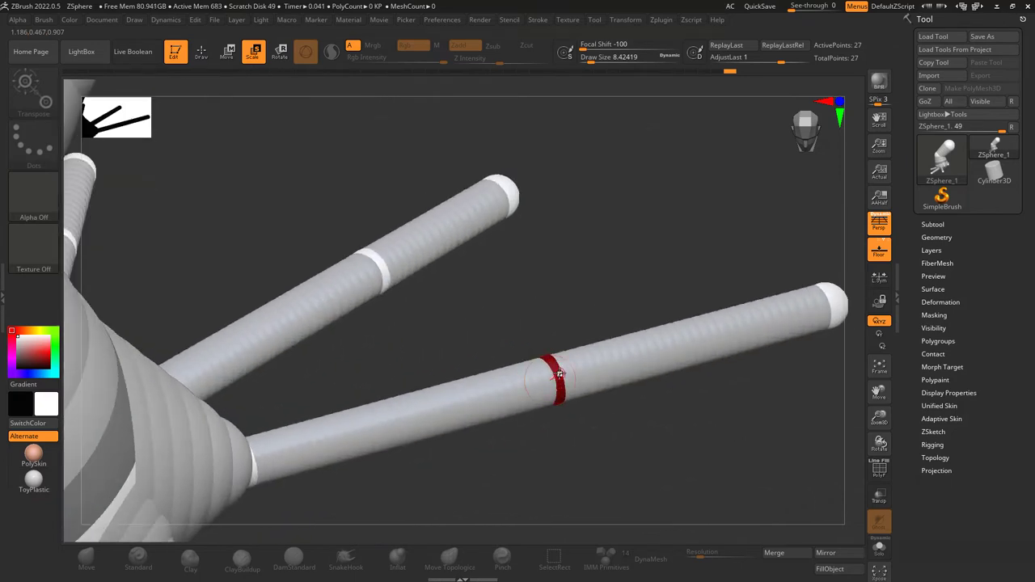
pyautogui.click(560, 390)
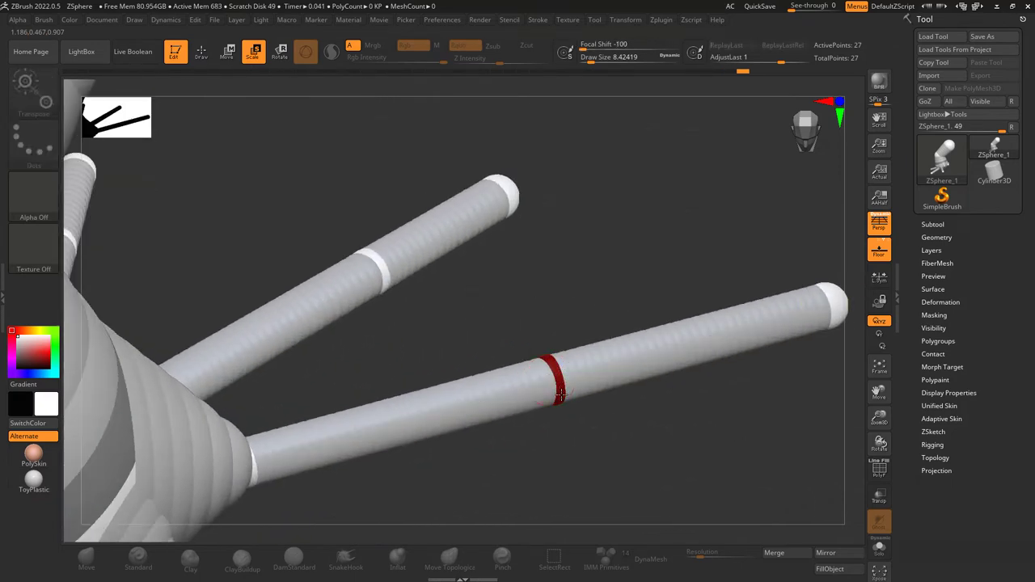
pyautogui.click(561, 395)
pyautogui.moveTo(596, 430); pyautogui.dragTo(573, 396, button='right')
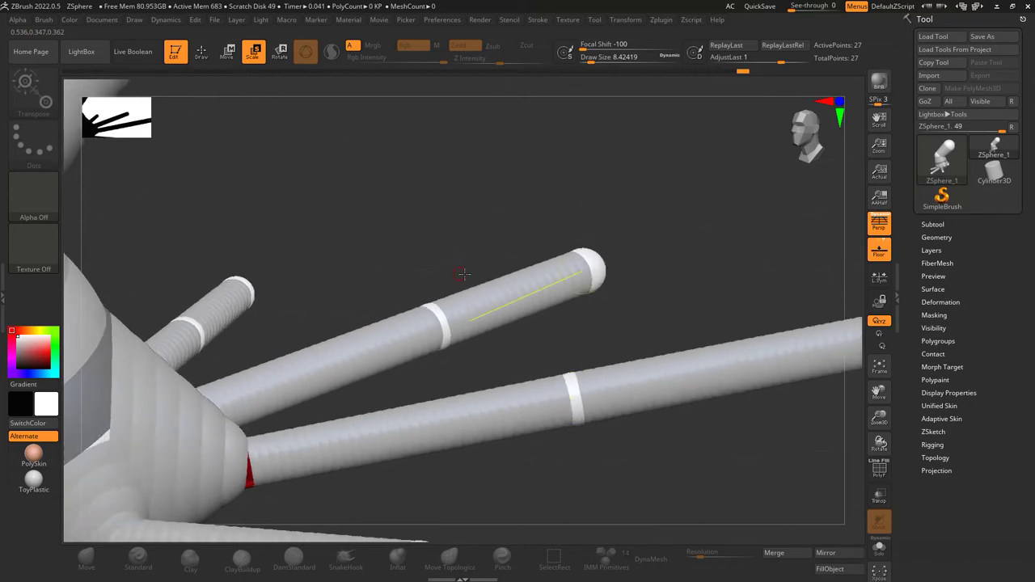
# - Delete the middle ZSpheres from all four mirrored toe pairs
pyautogui.press('q')
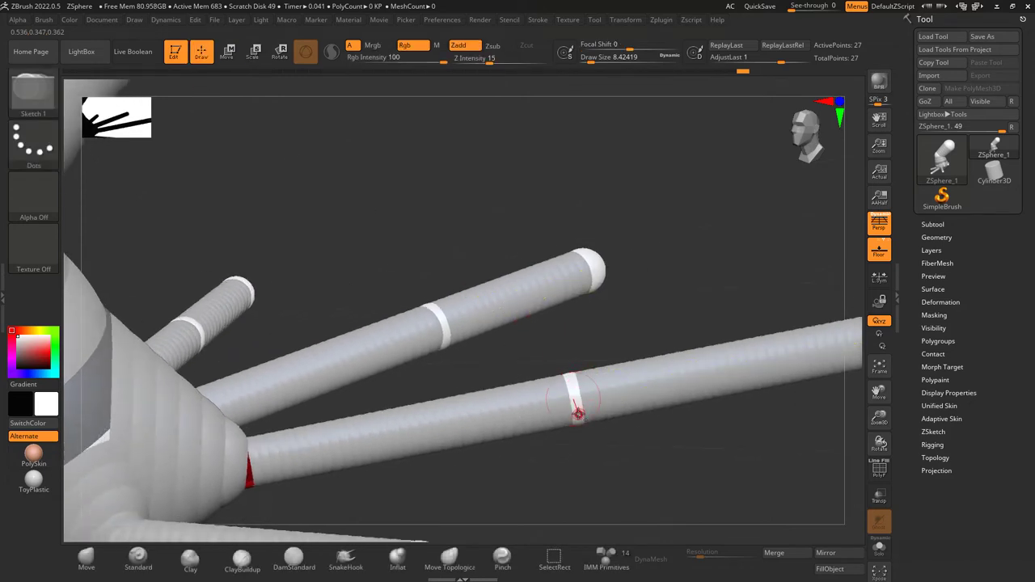
pyautogui.keyDown('alt'); pyautogui.click(578, 412); pyautogui.keyUp('alt')
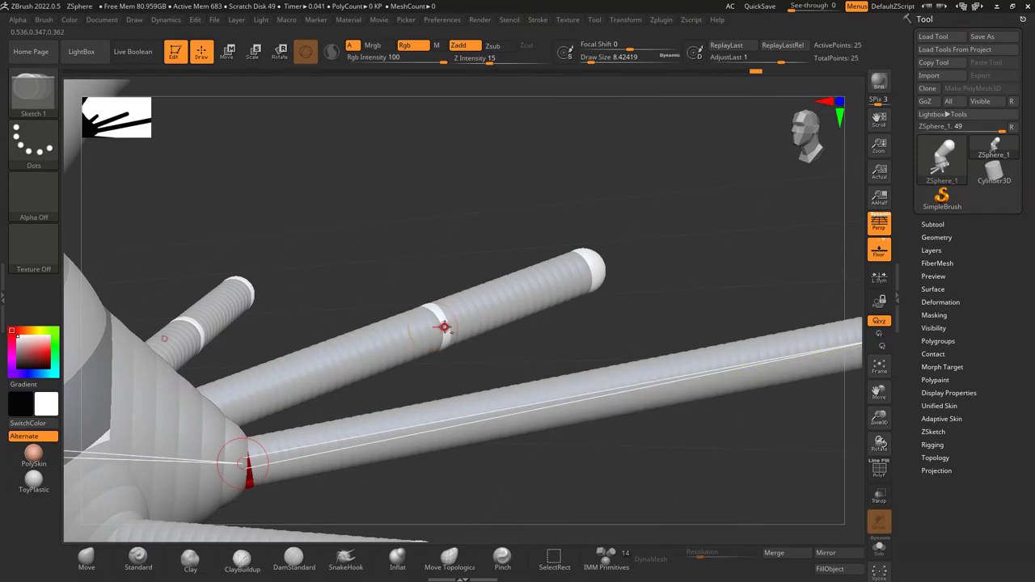
pyautogui.keyDown('alt'); pyautogui.click(444, 327); pyautogui.keyUp('alt')
pyautogui.keyDown('ctrl'); pyautogui.moveTo(548, 352); pyautogui.dragTo(433, 370, button='right'); pyautogui.keyUp('ctrl')
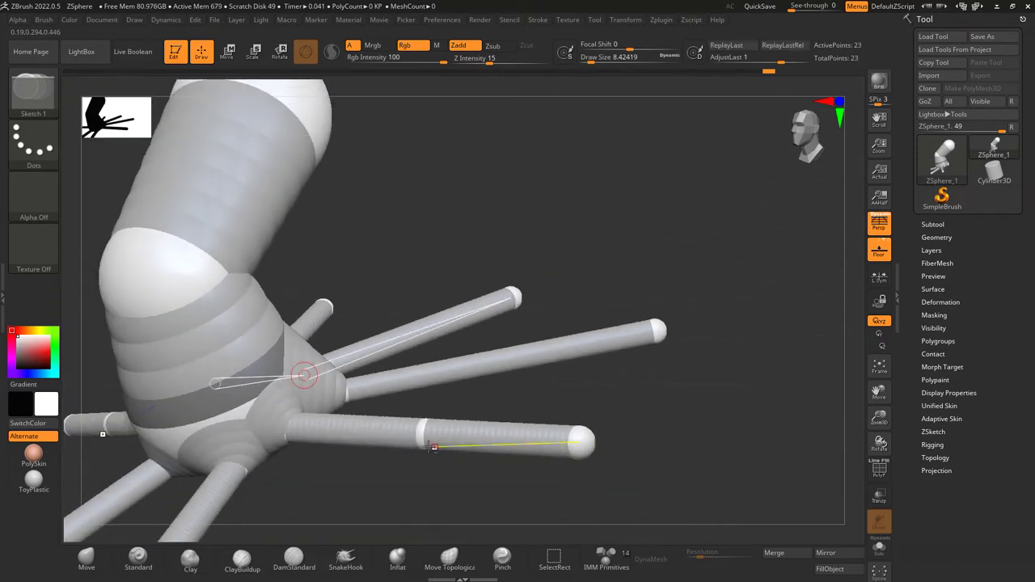
pyautogui.keyDown('alt'); pyautogui.click(422, 435); pyautogui.keyUp('alt')
pyautogui.moveTo(448, 489); pyautogui.dragTo(457, 415)
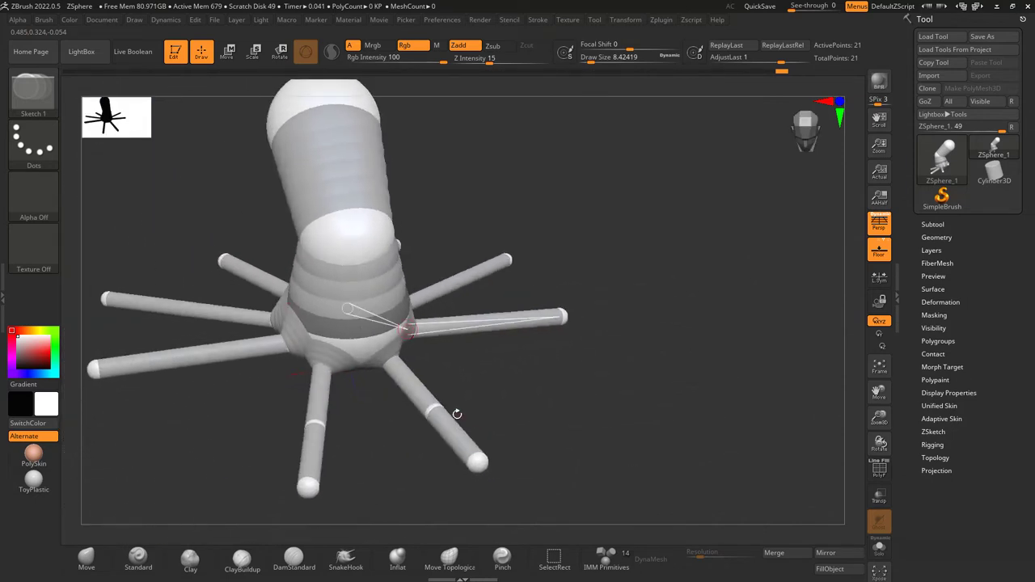
pyautogui.keyDown('alt'); pyautogui.click(431, 408); pyautogui.keyUp('alt')
# - Scale the base ZSpheres of the front and side toes and shrink a side toe pair's tips into a taper
pyautogui.moveTo(295, 426); pyautogui.dragTo(379, 416)
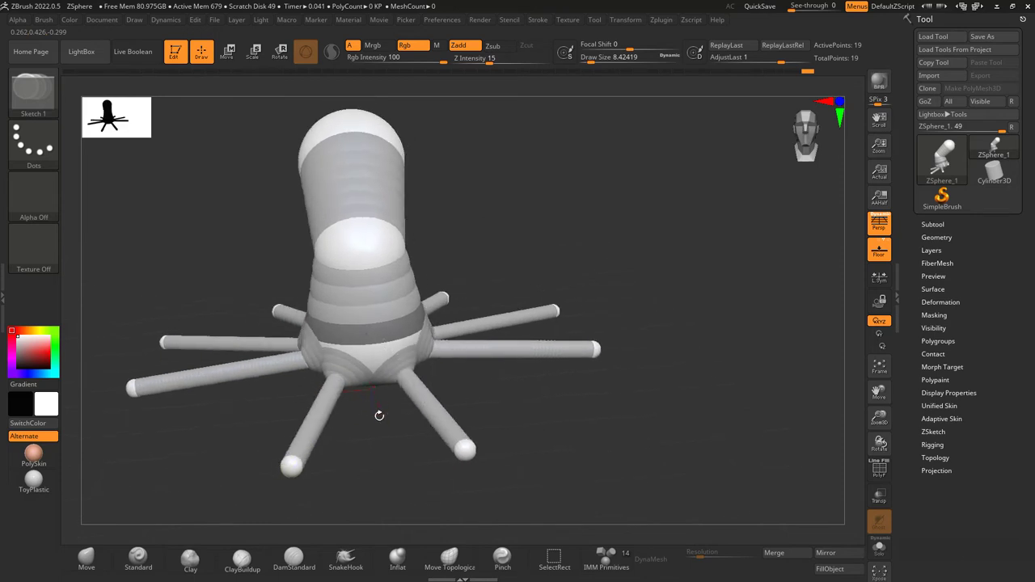
pyautogui.press('e')
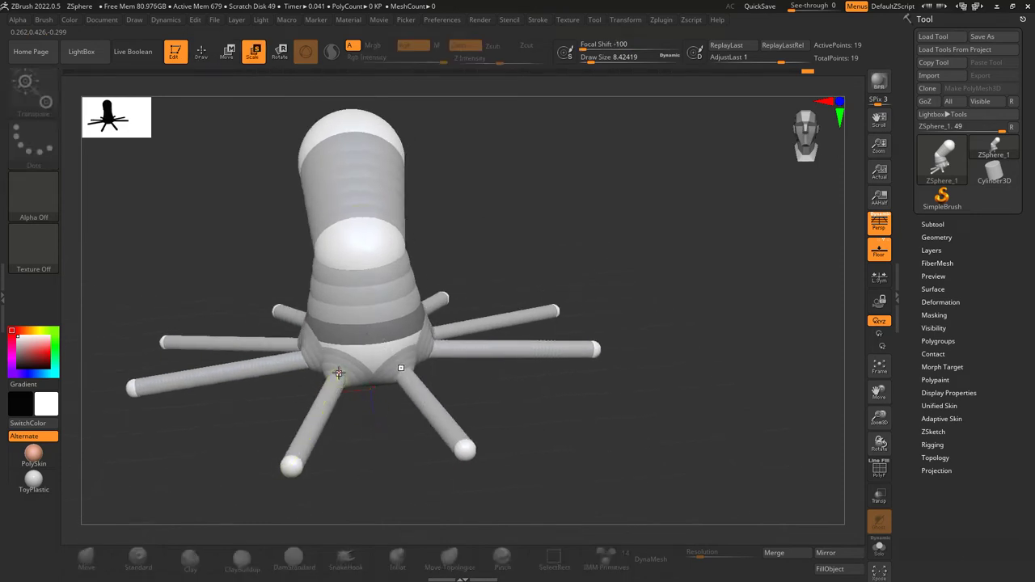
pyautogui.moveTo(365, 393); pyautogui.dragTo(334, 386)
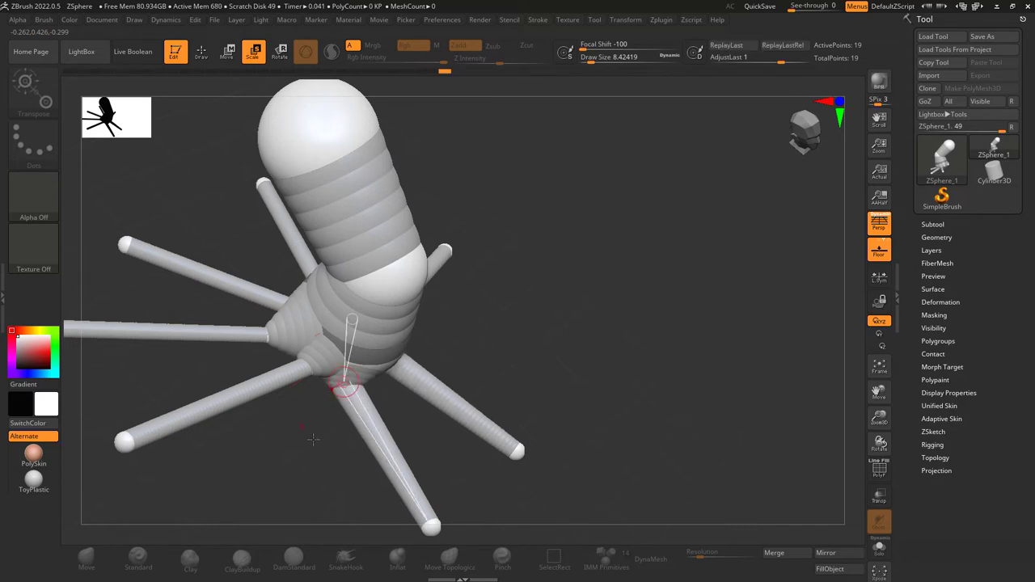
pyautogui.moveTo(343, 383); pyautogui.dragTo(315, 366)
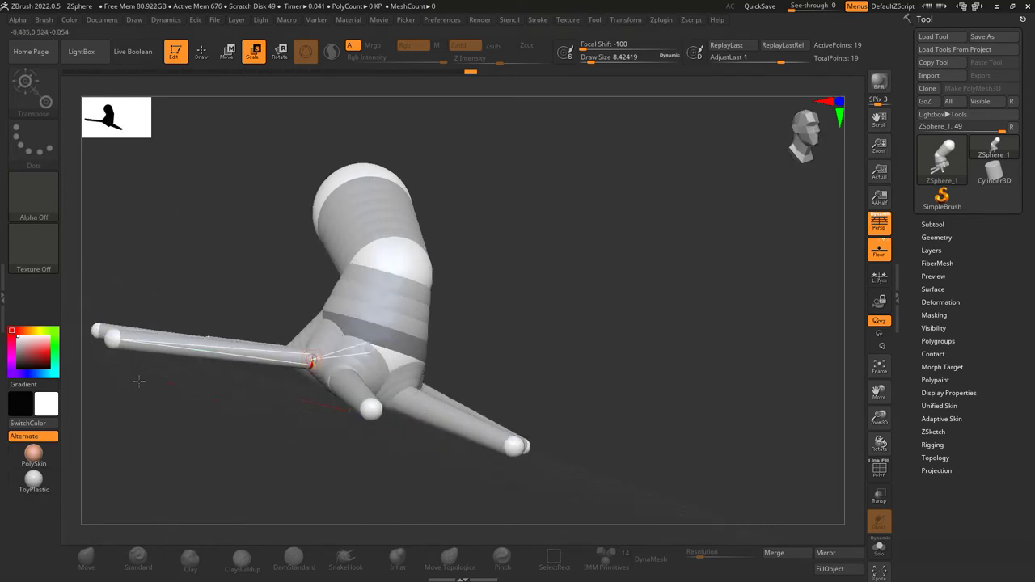
pyautogui.moveTo(113, 340); pyautogui.dragTo(112, 340)
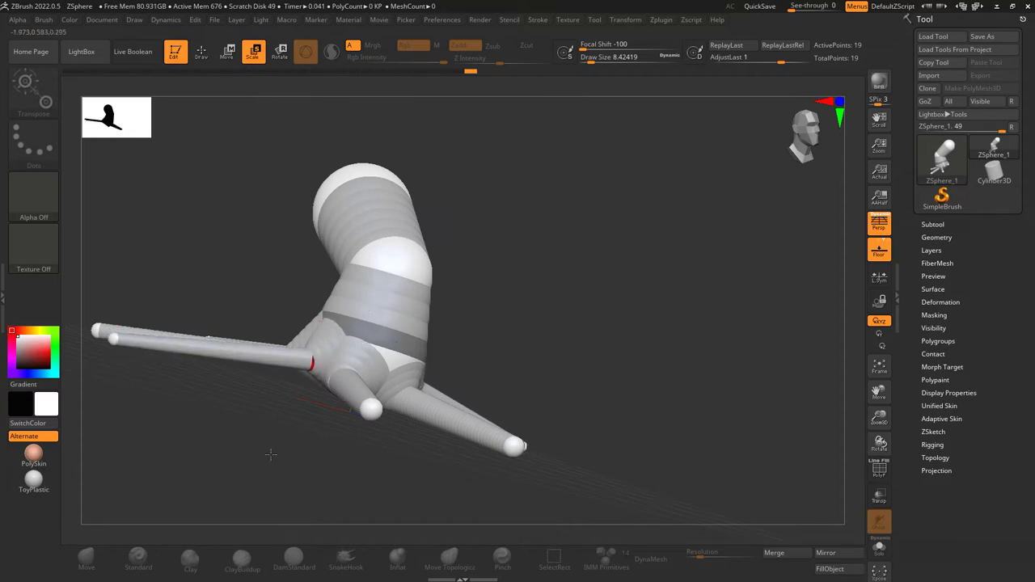
# - Adjust the scale of the rear side toes' base and tip ZSpheres to match the neighbouring toes
pyautogui.moveTo(551, 343); pyautogui.dragTo(361, 410)
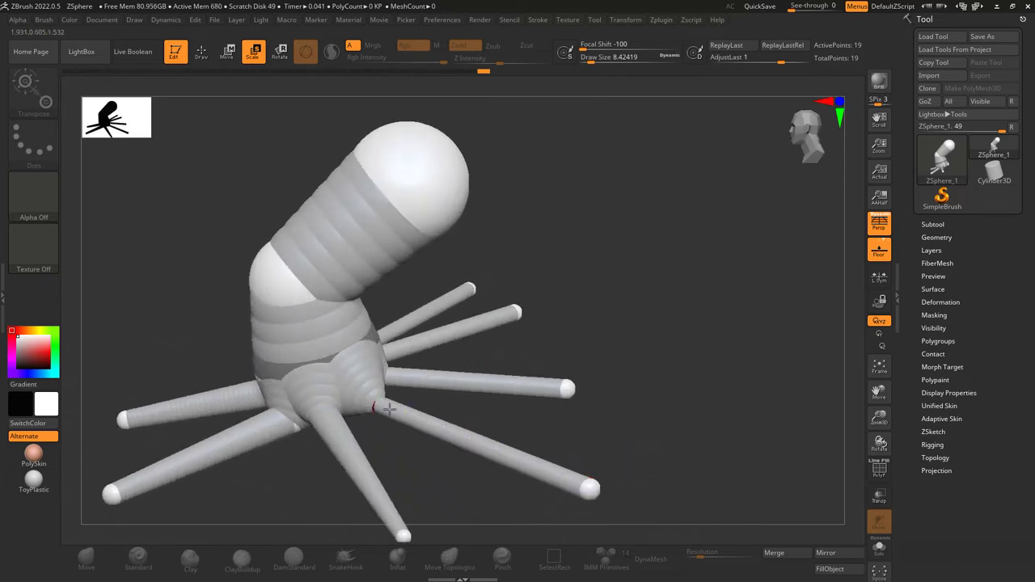
pyautogui.moveTo(595, 314); pyautogui.dragTo(603, 296)
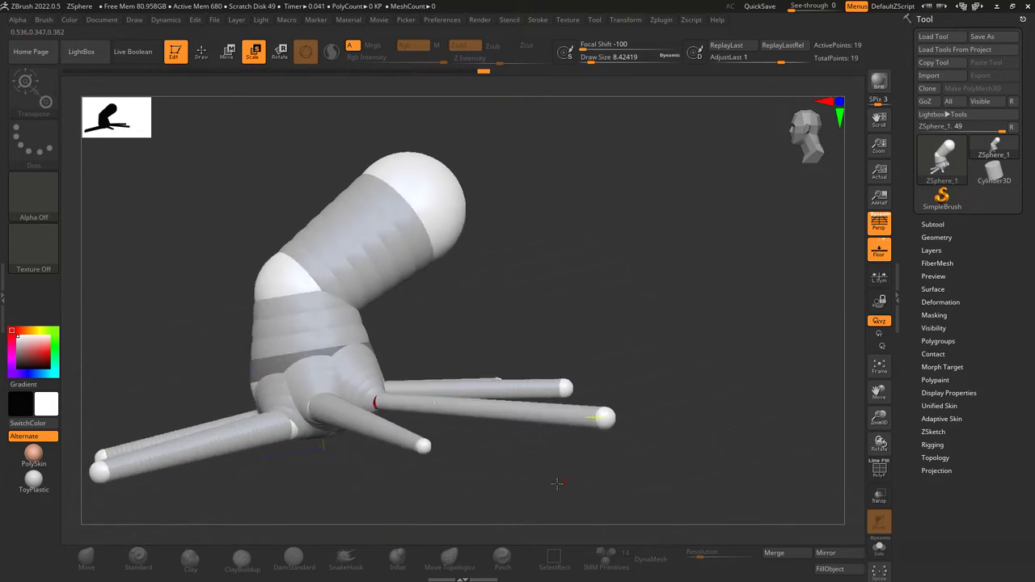
pyautogui.moveTo(557, 484); pyautogui.dragTo(518, 517)
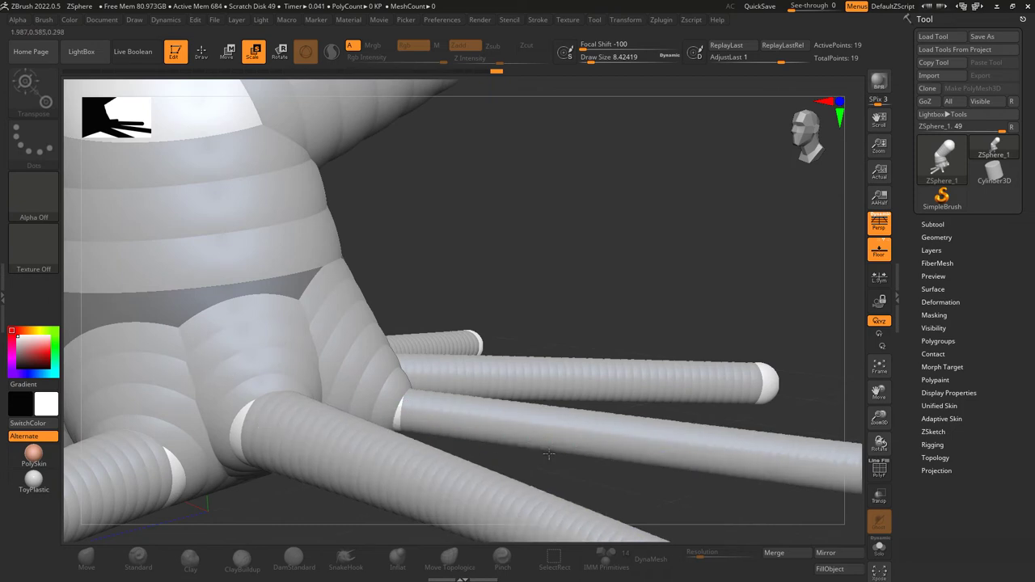
pyautogui.moveTo(641, 485); pyautogui.dragTo(545, 421)
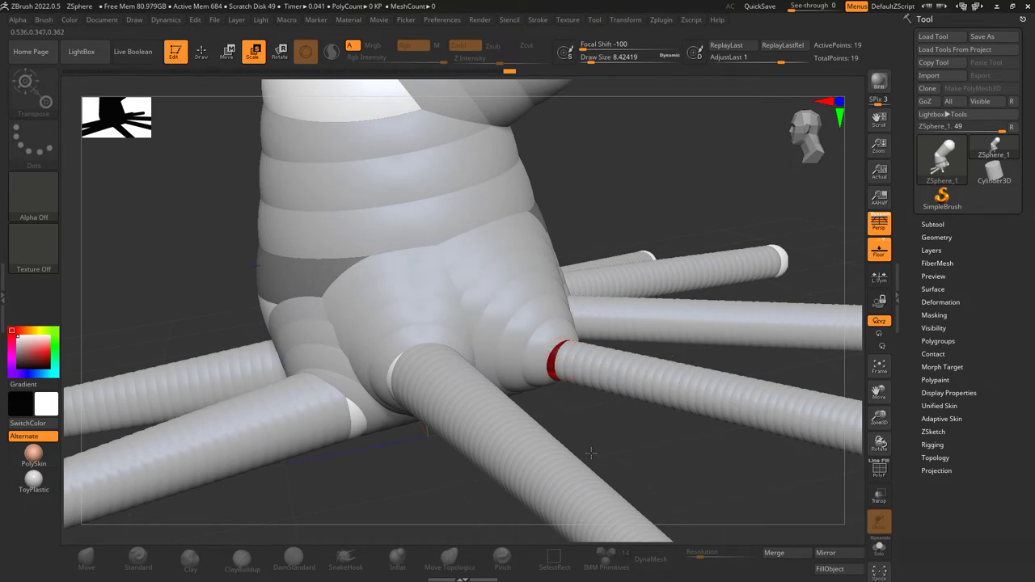
# - Even out the scale of the rear and side toes' base ZSpheres where they join the foot
pyautogui.keyDown('alt'); pyautogui.moveTo(663, 464); pyautogui.dragTo(384, 481); pyautogui.keyUp('alt')
pyautogui.moveTo(529, 441); pyautogui.dragTo(517, 486)
pyautogui.moveTo(349, 490); pyautogui.dragTo(335, 491)
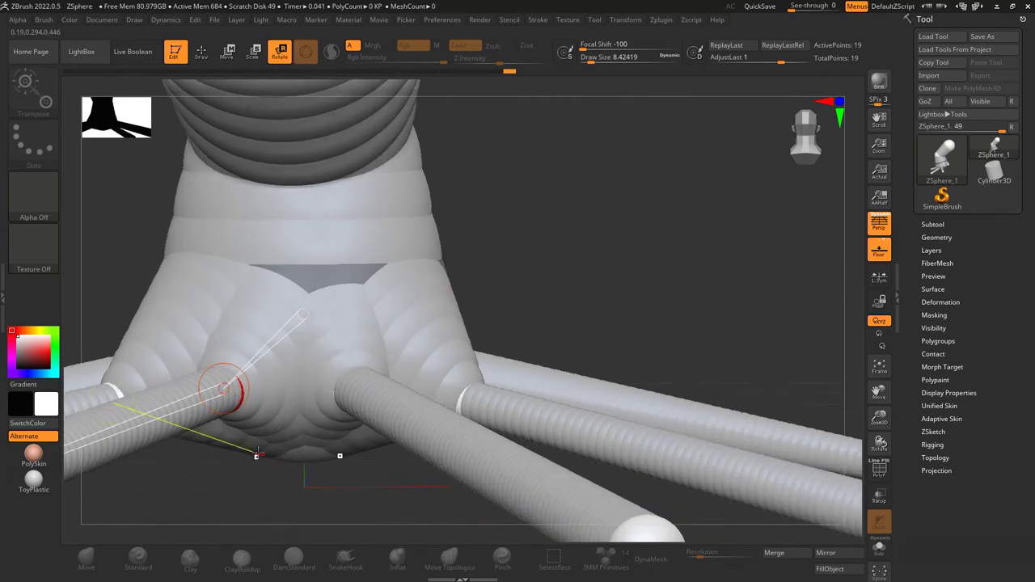
pyautogui.moveTo(240, 393)
pyautogui.mouseDown()
pyautogui.moveTo(233, 398)
pyautogui.moveTo(253, 385)
pyautogui.moveTo(233, 398)
pyautogui.mouseUp()
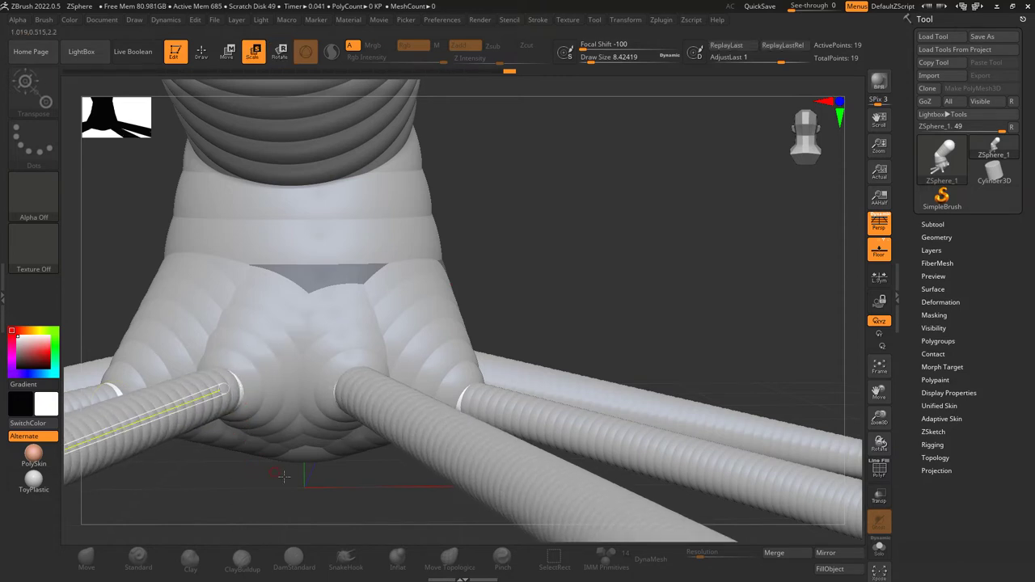
pyautogui.keyDown('alt'); pyautogui.moveTo(223, 507); pyautogui.dragTo(238, 484); pyautogui.keyUp('alt')
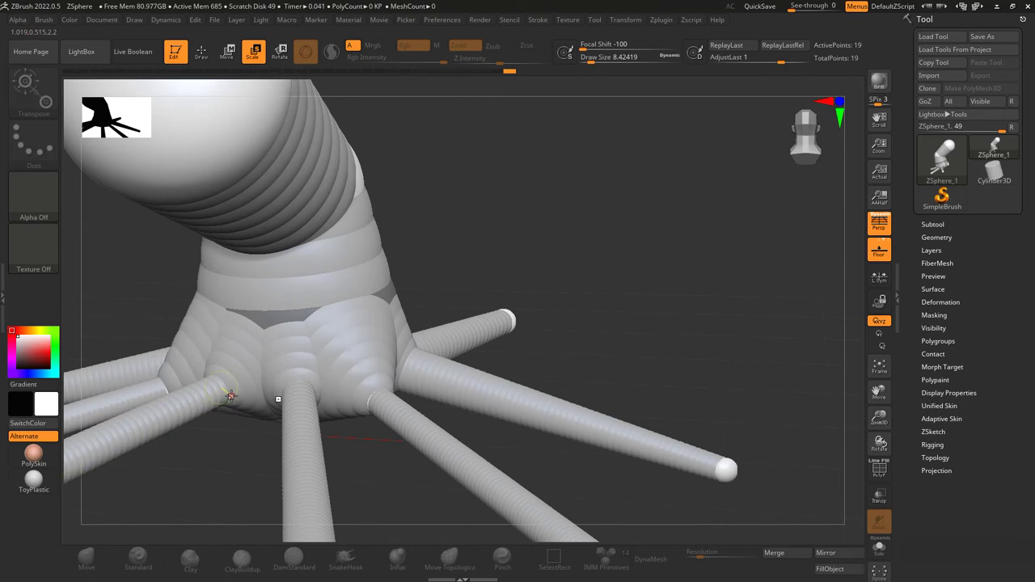
pyautogui.moveTo(218, 490); pyautogui.dragTo(206, 456)
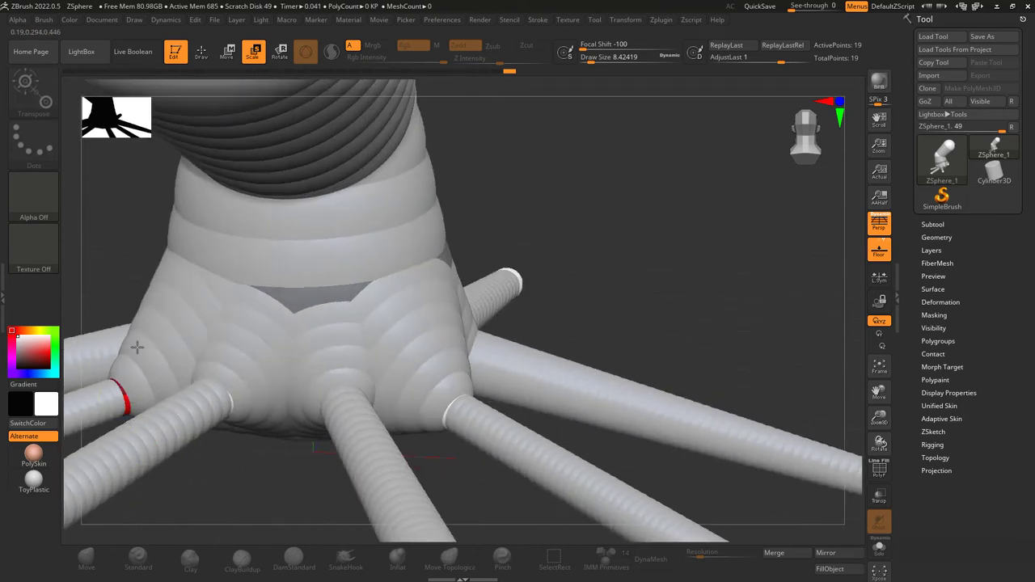
pyautogui.moveTo(305, 289); pyautogui.dragTo(125, 361)
pyautogui.press('w')
pyautogui.press('e')
# - Shrink the tip ZSpheres of the toe pairs so each toe tapers to a narrow point
pyautogui.moveTo(281, 477); pyautogui.dragTo(237, 508)
pyautogui.moveTo(237, 507); pyautogui.dragTo(408, 473, button='right')
pyautogui.moveTo(335, 332); pyautogui.dragTo(490, 471, button='right')
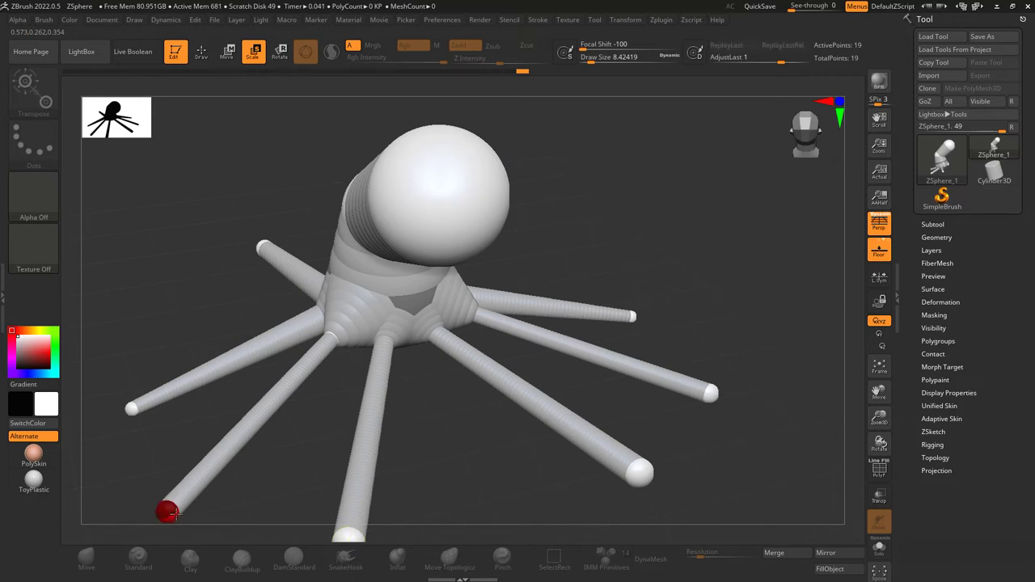
pyautogui.moveTo(168, 511); pyautogui.dragTo(348, 322)
pyautogui.moveTo(167, 511); pyautogui.dragTo(190, 494)
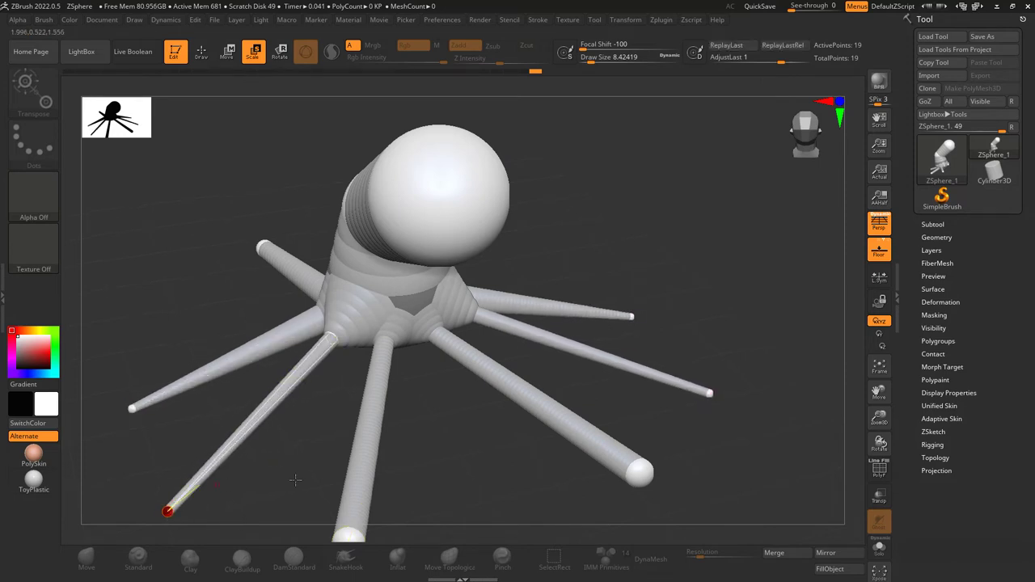
pyautogui.keyDown('alt'); pyautogui.moveTo(459, 481); pyautogui.dragTo(439, 399, button='right'); pyautogui.keyUp('alt')
pyautogui.moveTo(325, 453); pyautogui.dragTo(554, 283)
pyautogui.keyDown('alt'); pyautogui.moveTo(702, 233); pyautogui.dragTo(625, 378, button='right'); pyautogui.keyUp('alt')
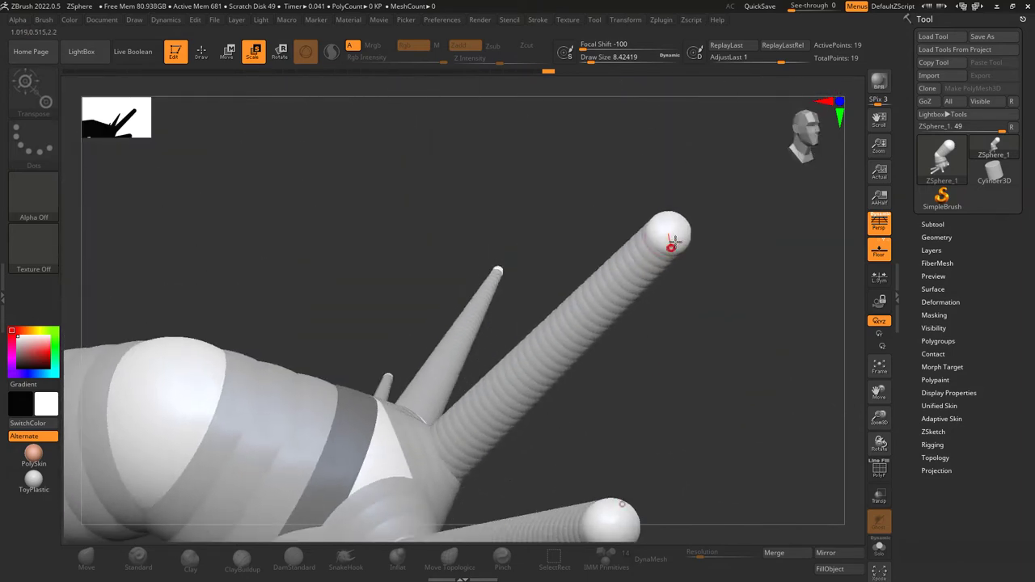
pyautogui.moveTo(676, 242); pyautogui.dragTo(630, 424)
pyautogui.moveTo(630, 425); pyautogui.dragTo(679, 351, button='right')
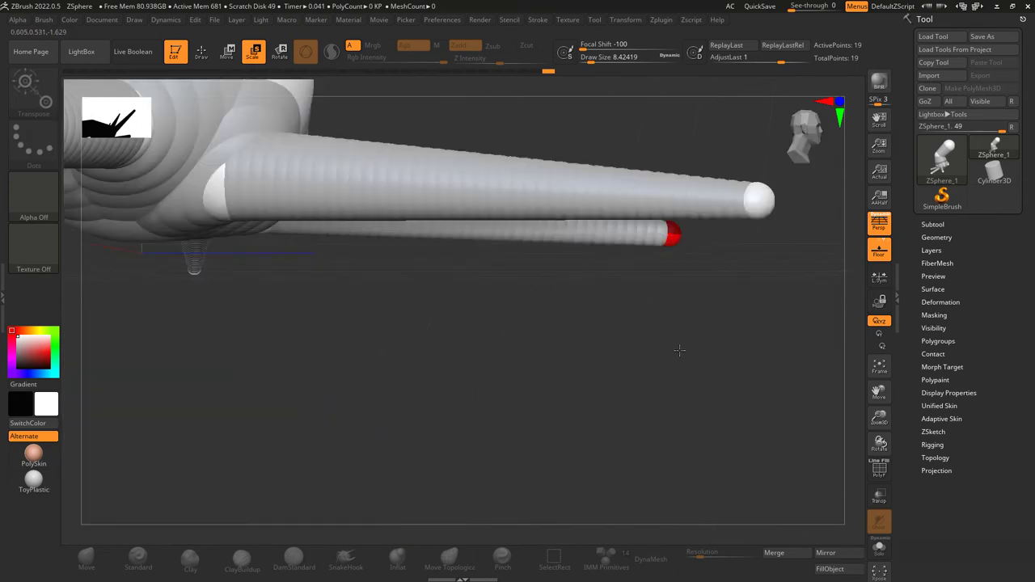
pyautogui.moveTo(758, 202); pyautogui.dragTo(515, 434, button='right')
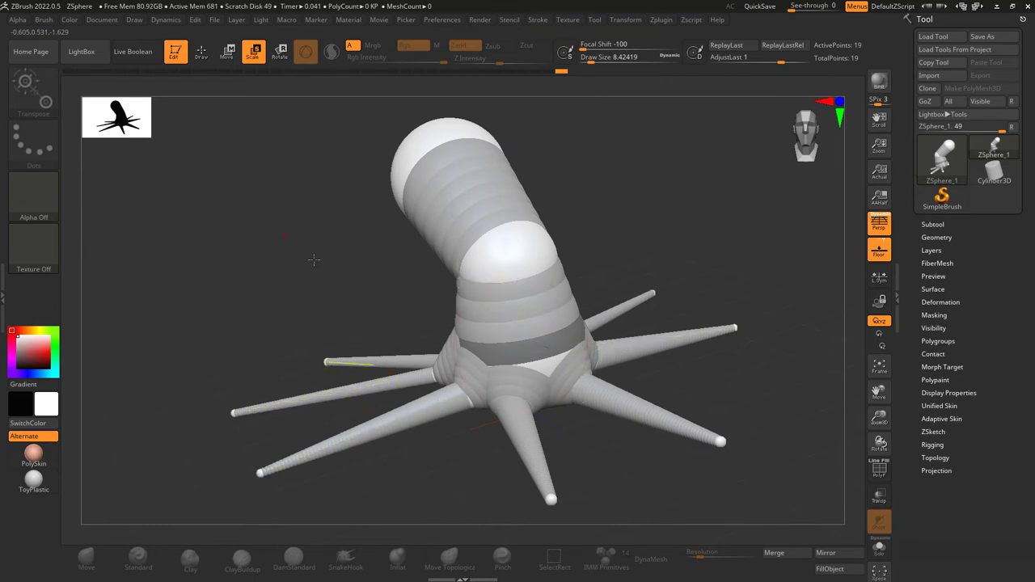
# - Insert two intermediate ZSpheres along each of the four mirrored toe pairs as joints
pyautogui.press('q')
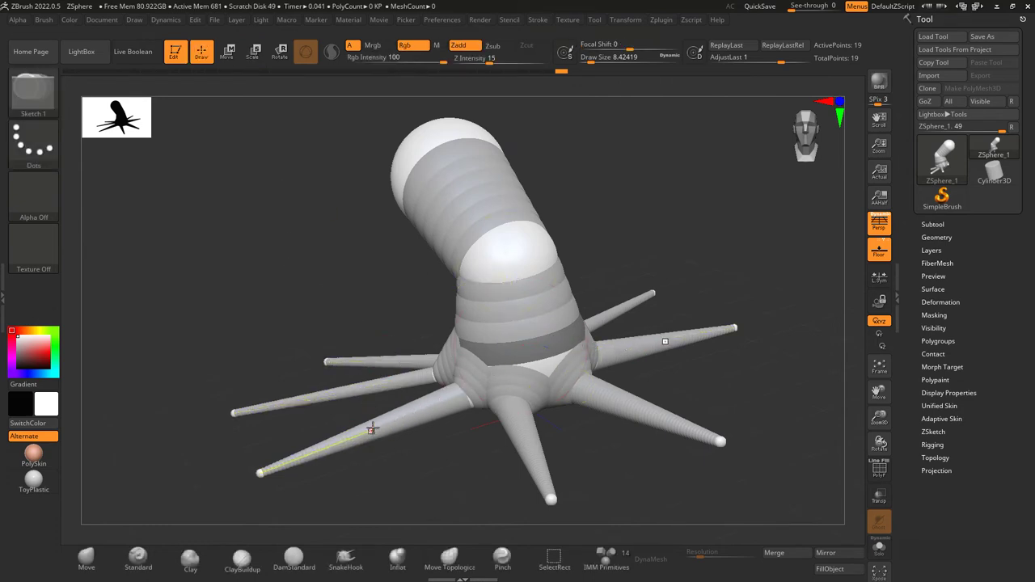
pyautogui.click(392, 425)
pyautogui.click(333, 444)
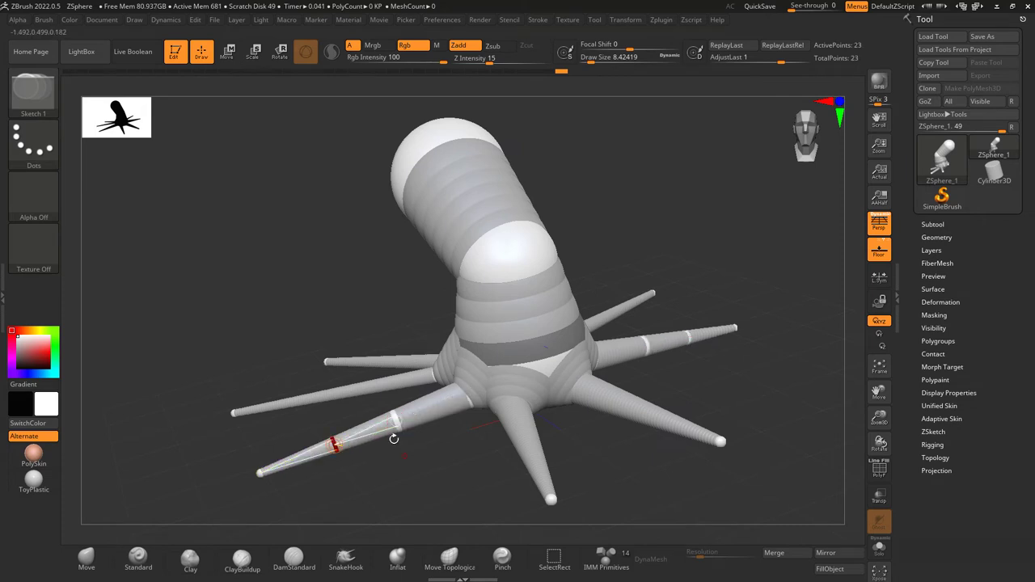
pyautogui.click(312, 394)
pyautogui.click(382, 383)
pyautogui.click(363, 362)
pyautogui.click(413, 361)
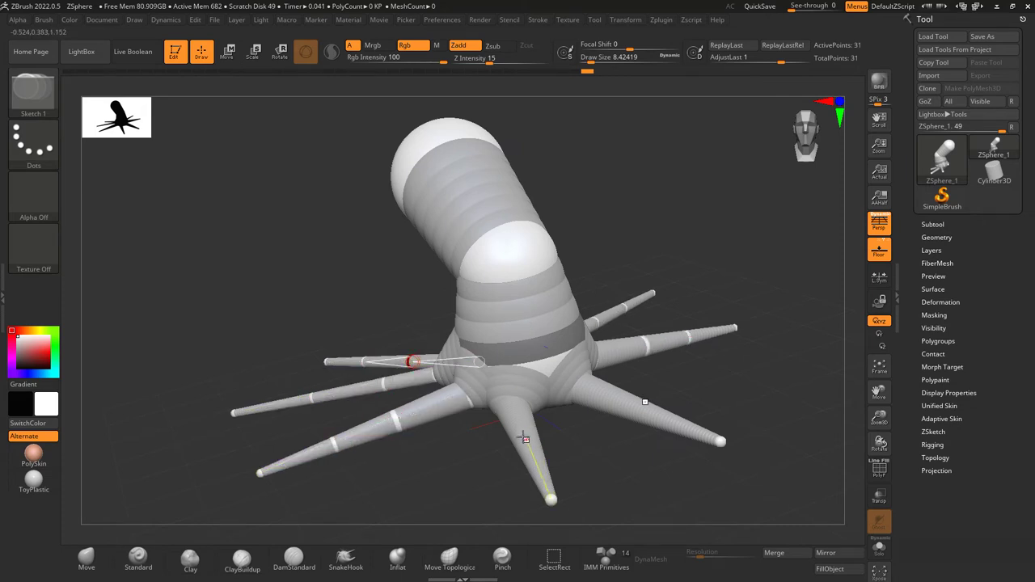
pyautogui.click(524, 437)
pyautogui.click(536, 459)
pyautogui.moveTo(734, 374)
pyautogui.mouseDown()
pyautogui.moveTo(713, 420)
pyautogui.moveTo(739, 405)
pyautogui.moveTo(761, 366)
pyautogui.moveTo(748, 371)
pyautogui.mouseUp()
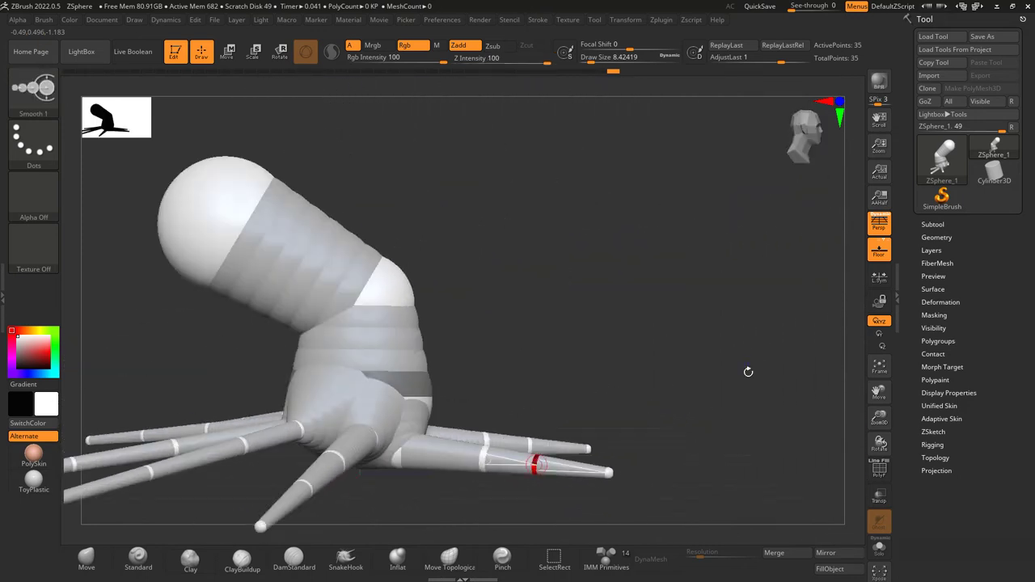
# - Bend the front toe pair by raising its tip and outer joint and repositioning the inner joint
pyautogui.press('w')
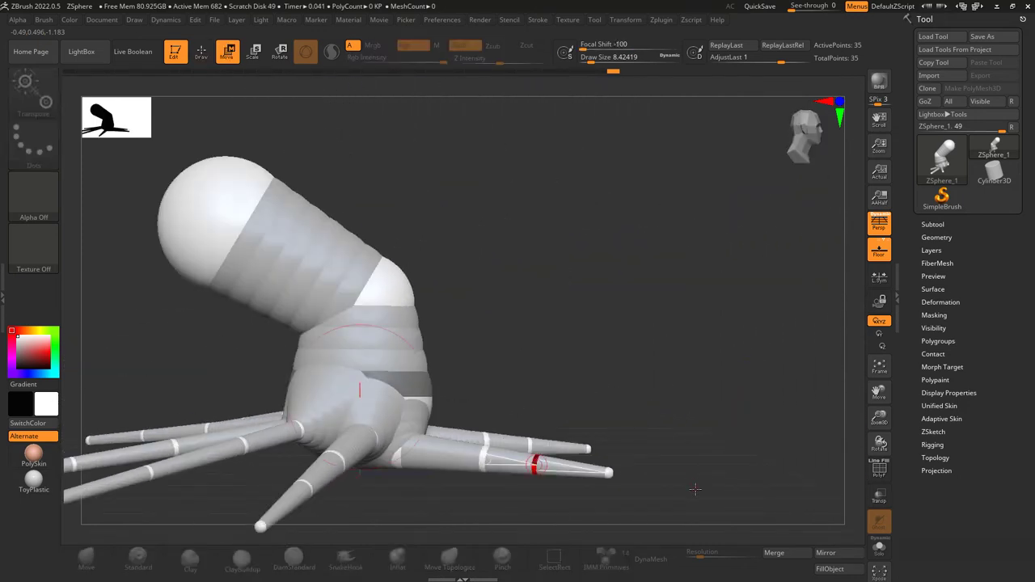
pyautogui.keyDown('alt'); pyautogui.moveTo(698, 487); pyautogui.dragTo(707, 466); pyautogui.keyUp('alt')
pyautogui.moveTo(622, 451); pyautogui.dragTo(645, 324)
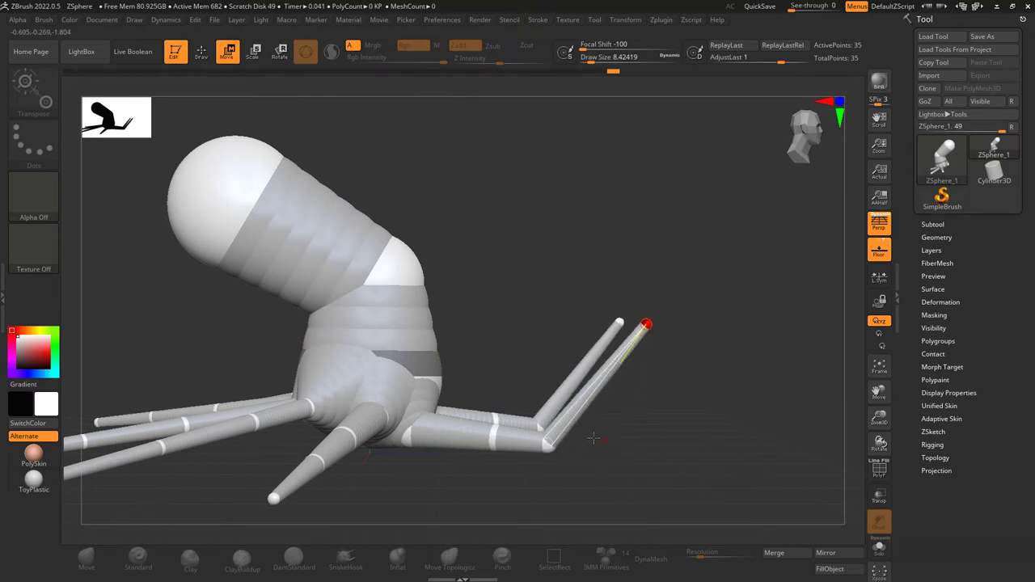
pyautogui.moveTo(549, 447); pyautogui.dragTo(592, 301)
pyautogui.moveTo(647, 326); pyautogui.dragTo(681, 324)
pyautogui.moveTo(594, 304); pyautogui.dragTo(608, 328)
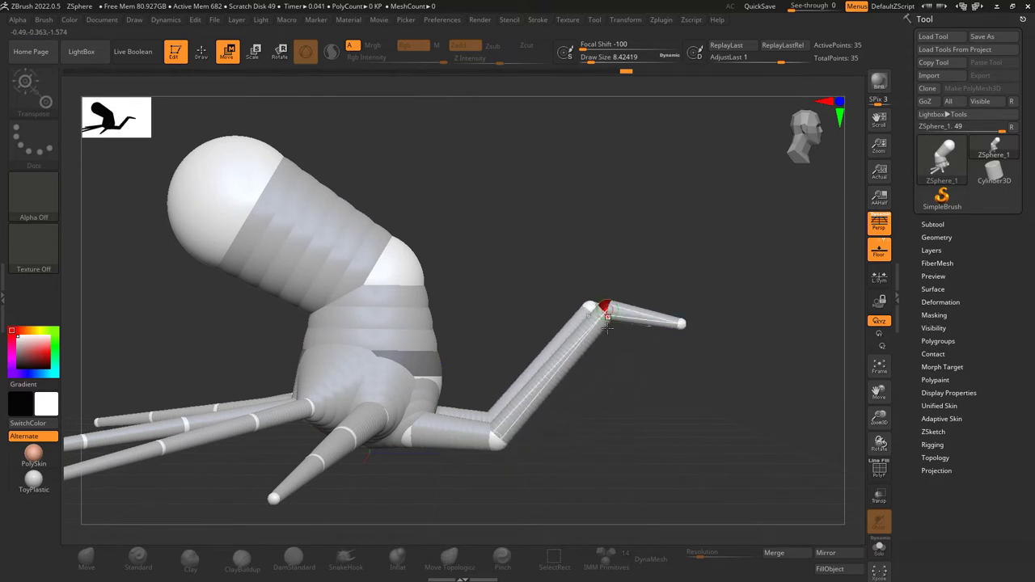
pyautogui.moveTo(522, 449); pyautogui.dragTo(500, 409)
# - Insert another ZSphere in the front toes' inner segment and lower it to form an additional knuckle near the foot
pyautogui.press('q')
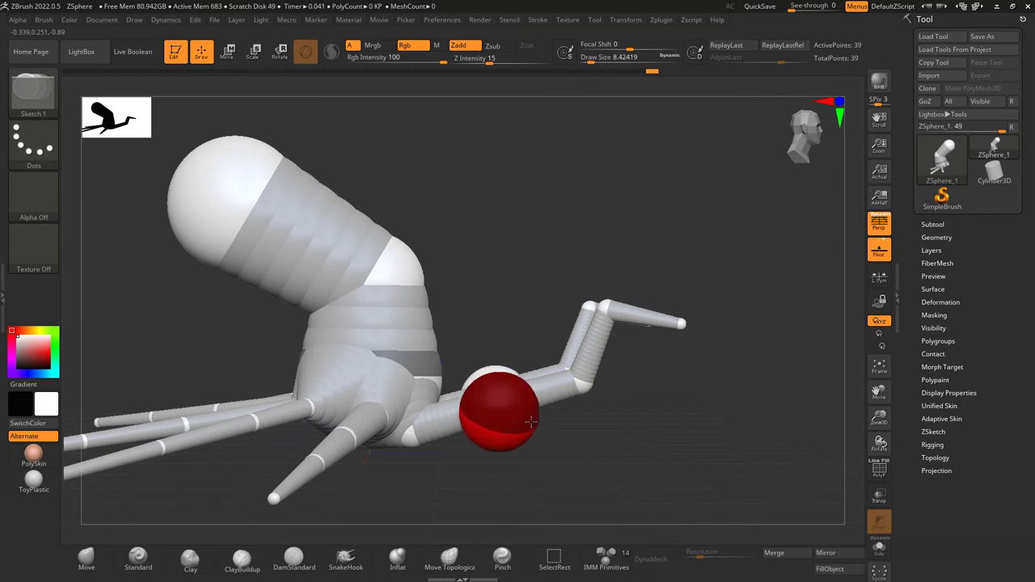
pyautogui.keyDown('shift'); pyautogui.moveTo(531, 421); pyautogui.dragTo(506, 420); pyautogui.keyUp('shift')
pyautogui.hotkey('ctrl', 'z')
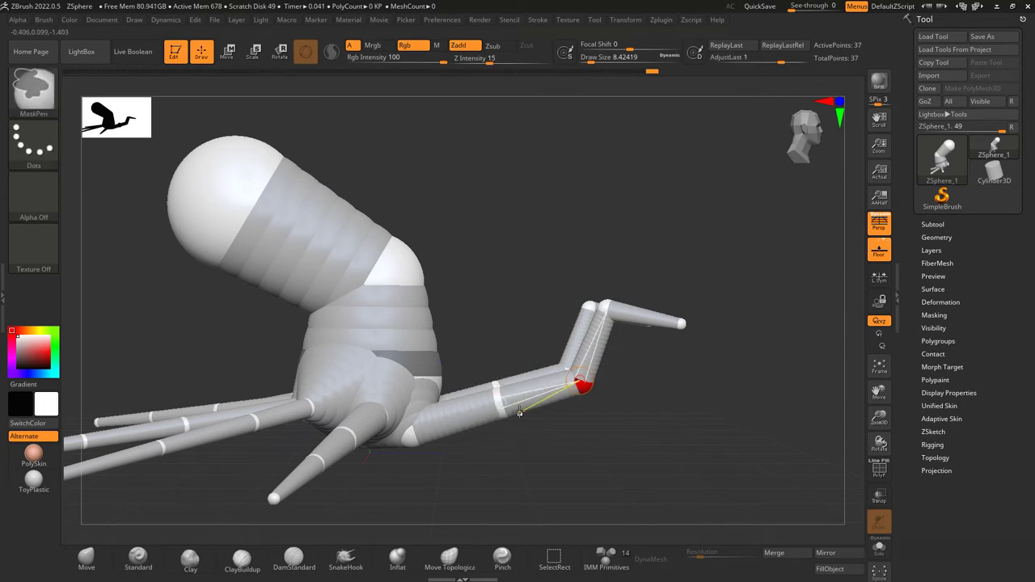
pyautogui.moveTo(515, 472); pyautogui.dragTo(507, 482)
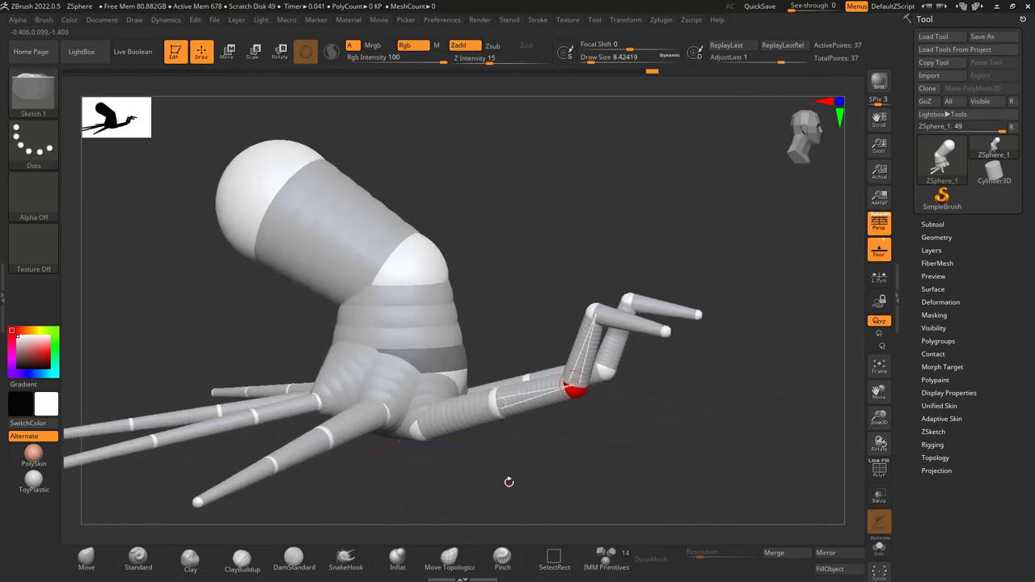
pyautogui.press('w')
pyautogui.moveTo(570, 390)
pyautogui.mouseDown()
pyautogui.moveTo(504, 417)
pyautogui.moveTo(528, 436)
pyautogui.mouseUp()
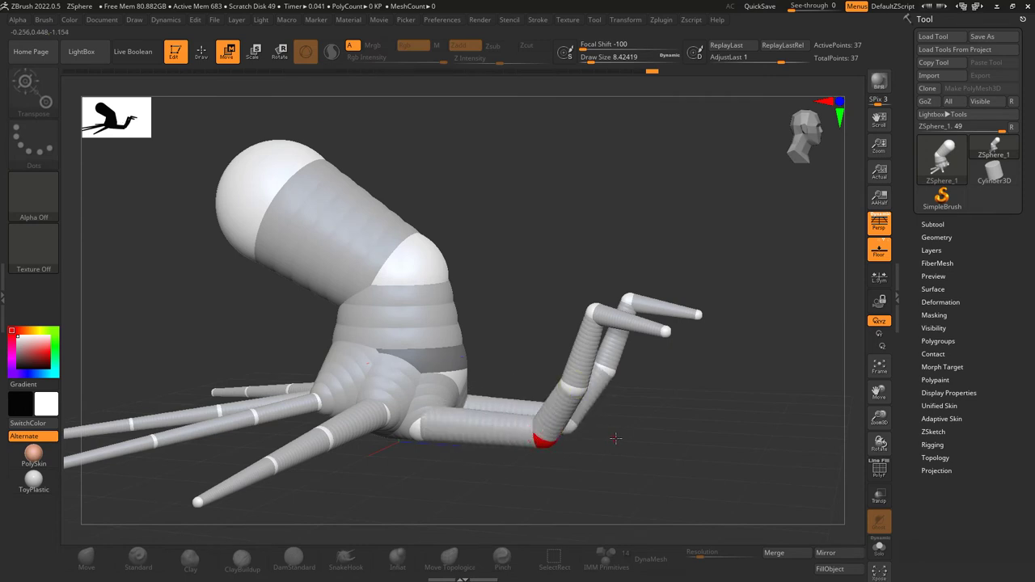
# - Adjust the positions of the front toes' joints from above and from the side to smooth their upward curve
pyautogui.moveTo(615, 438); pyautogui.dragTo(589, 490)
pyautogui.moveTo(532, 451); pyautogui.dragTo(517, 464)
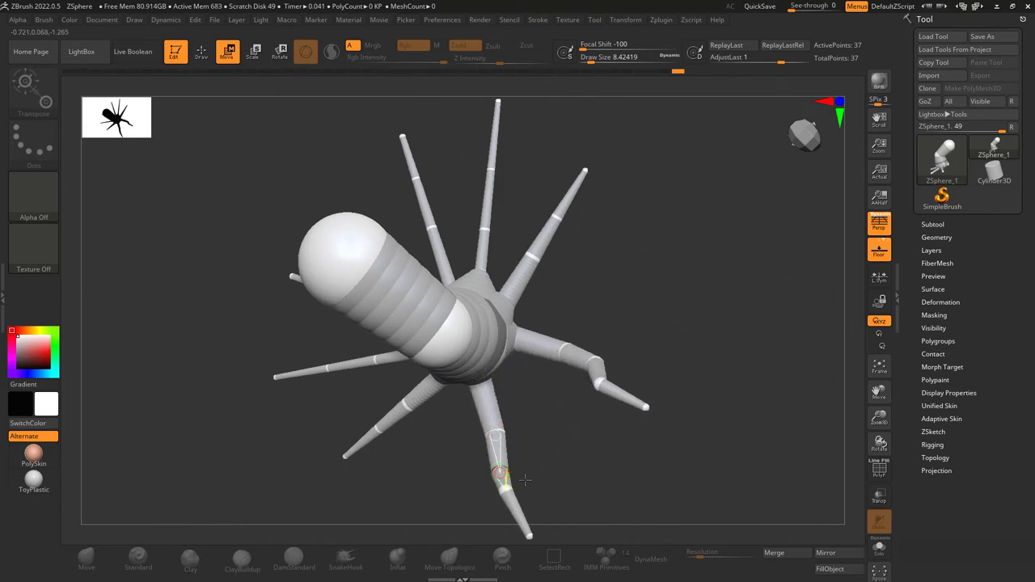
pyautogui.moveTo(584, 500); pyautogui.dragTo(576, 457)
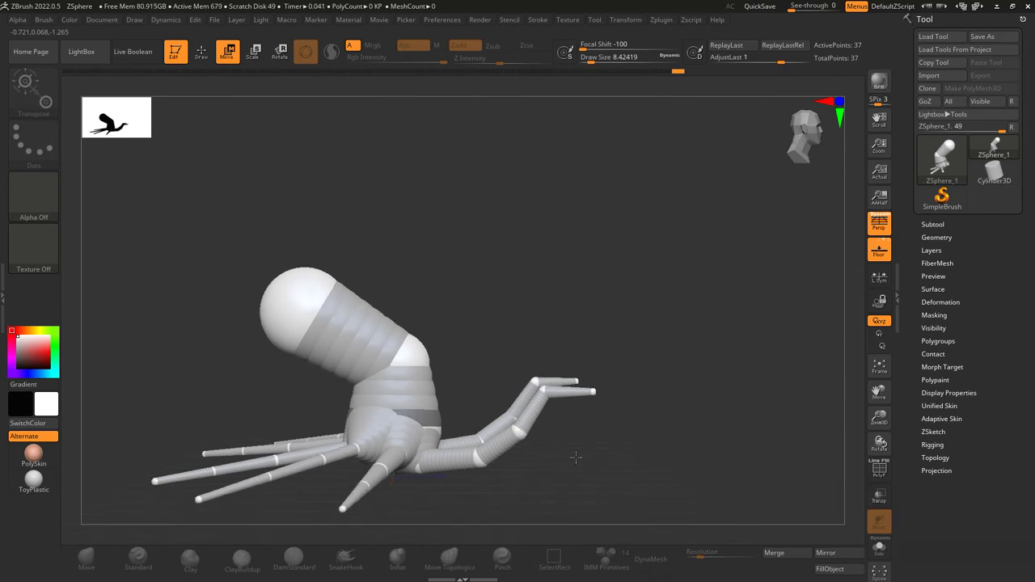
pyautogui.moveTo(521, 435); pyautogui.dragTo(555, 448)
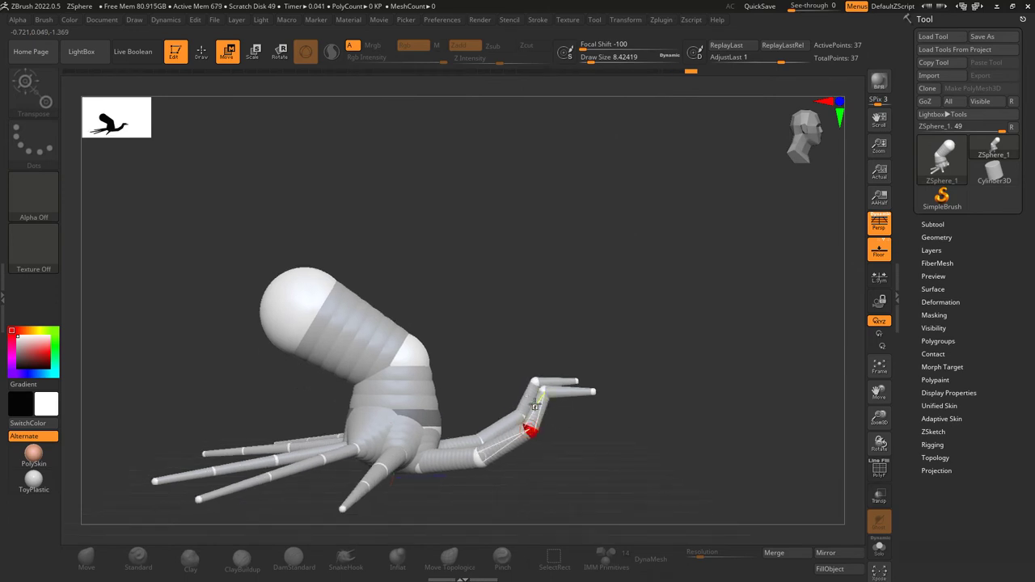
pyautogui.moveTo(542, 391); pyautogui.dragTo(548, 394)
pyautogui.keyDown('alt'); pyautogui.moveTo(603, 444); pyautogui.dragTo(594, 394); pyautogui.keyUp('alt')
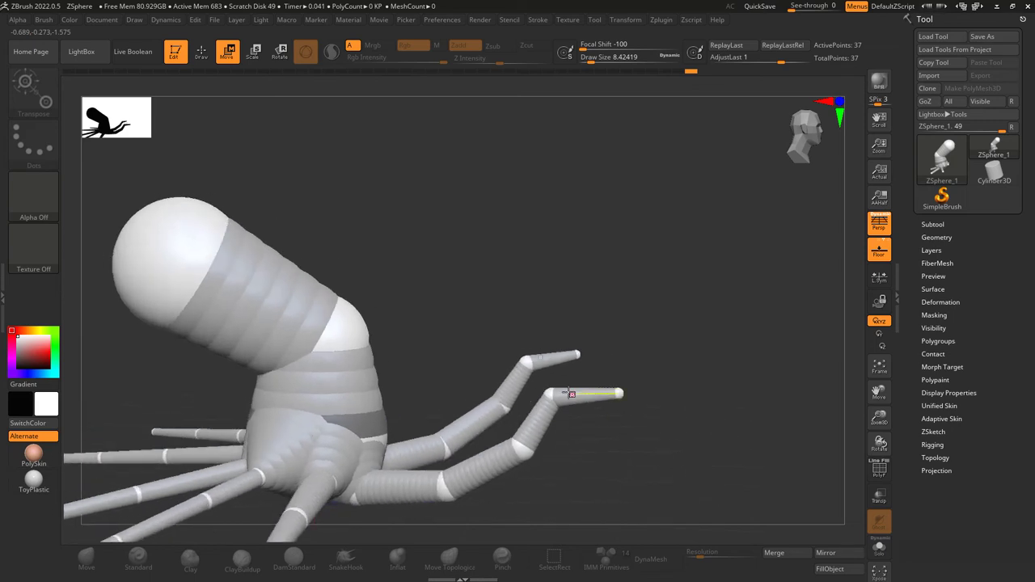
# - Insert a ZSphere in the front toes' end segment and raise it so the tips arch downward
pyautogui.press('q')
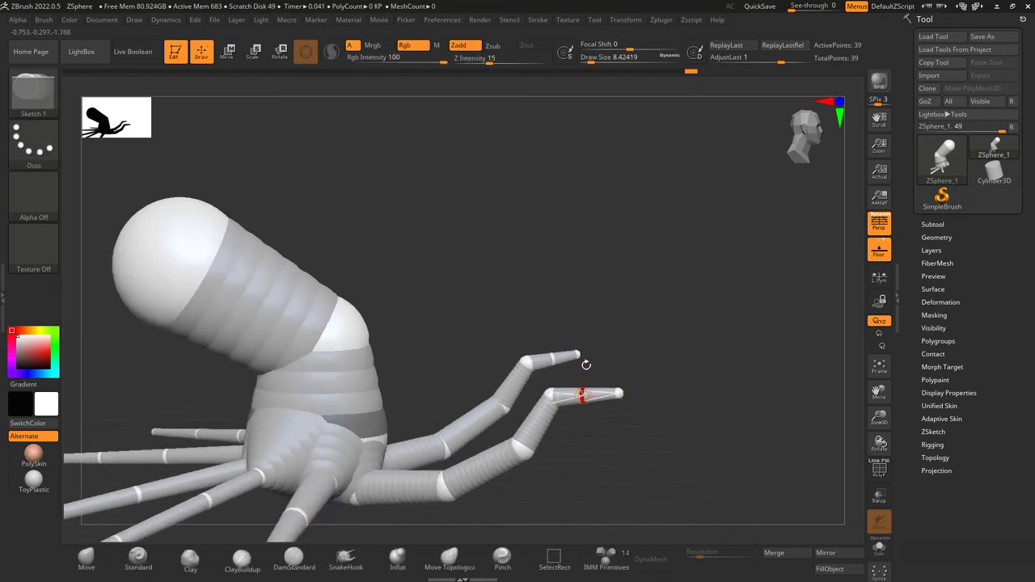
pyautogui.press('w')
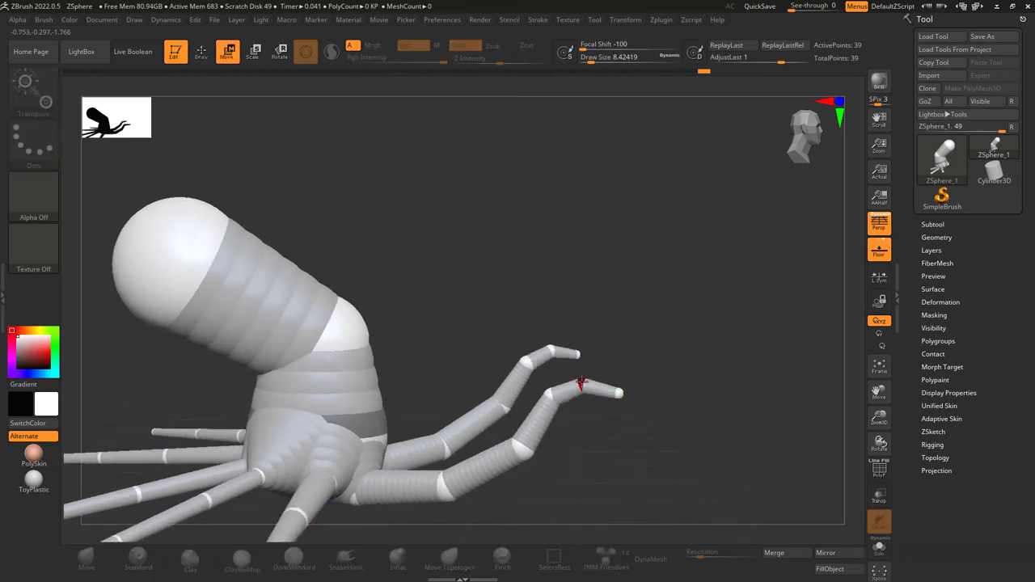
pyautogui.moveTo(620, 460); pyautogui.dragTo(587, 469)
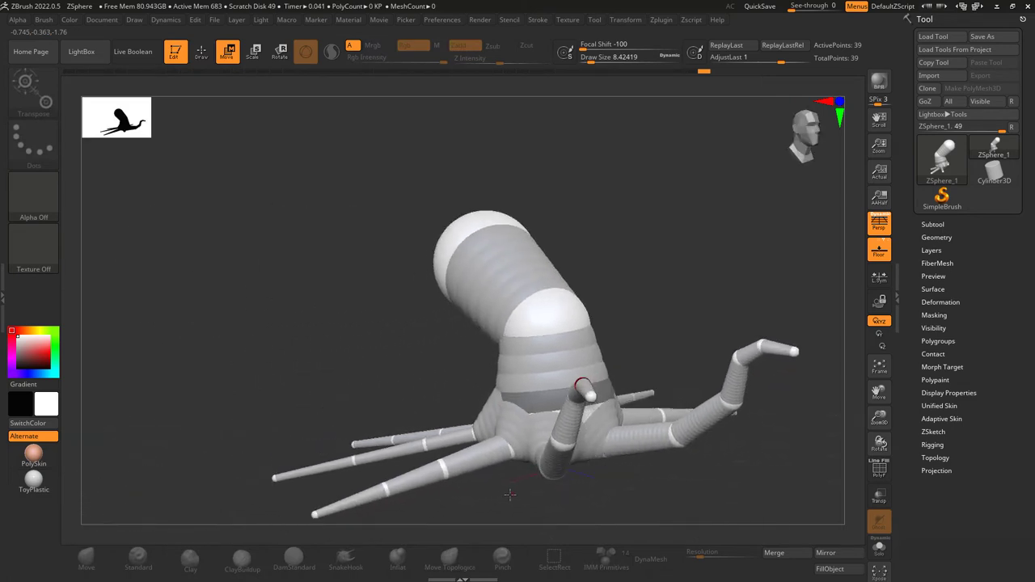
pyautogui.moveTo(510, 495); pyautogui.dragTo(515, 452)
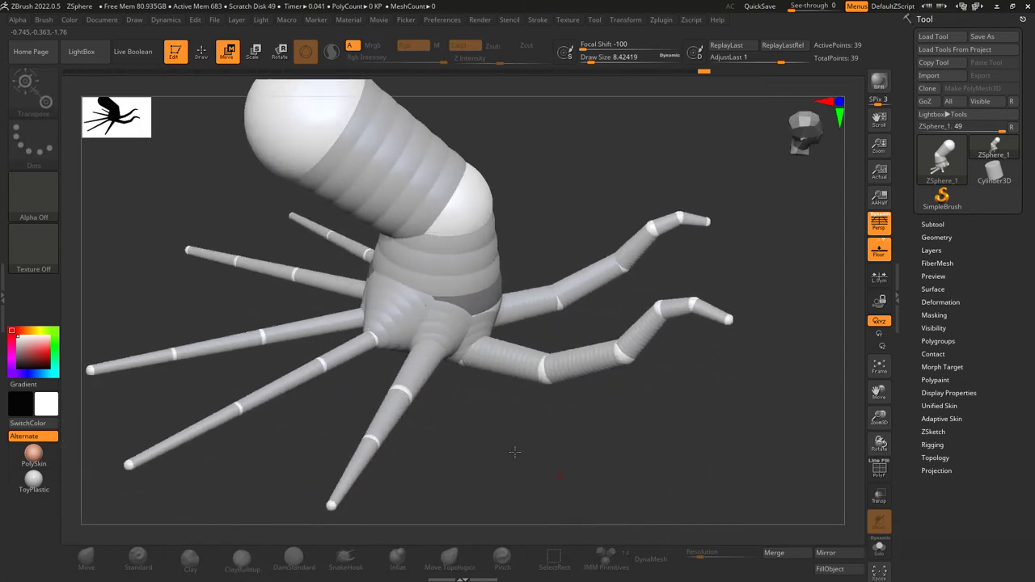
# - Bend the side toe pair next to the front toes by moving its two joints forward and its tip backward
pyautogui.moveTo(410, 394); pyautogui.dragTo(453, 423)
pyautogui.moveTo(374, 445); pyautogui.dragTo(454, 496)
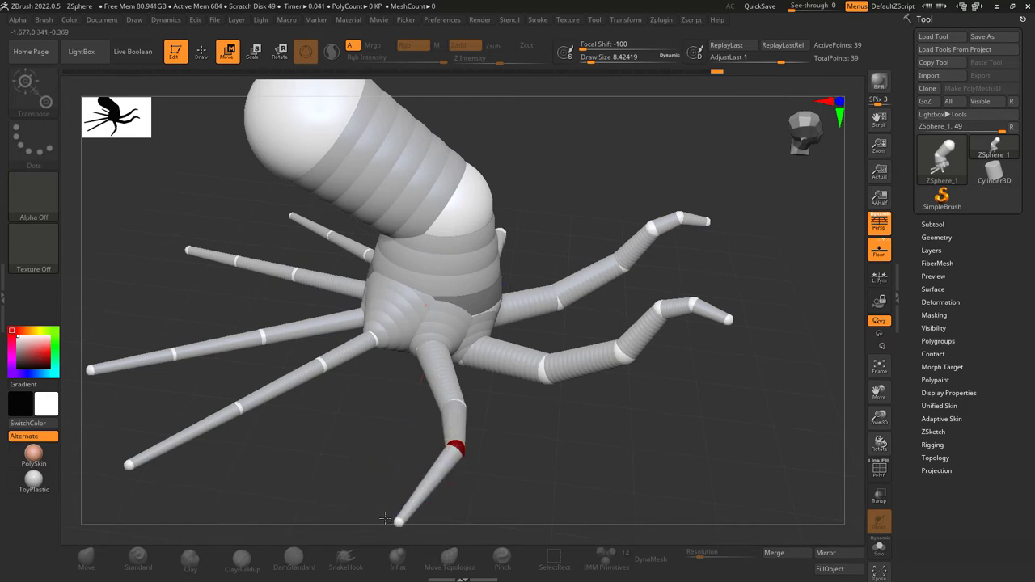
pyautogui.moveTo(385, 518); pyautogui.dragTo(291, 500)
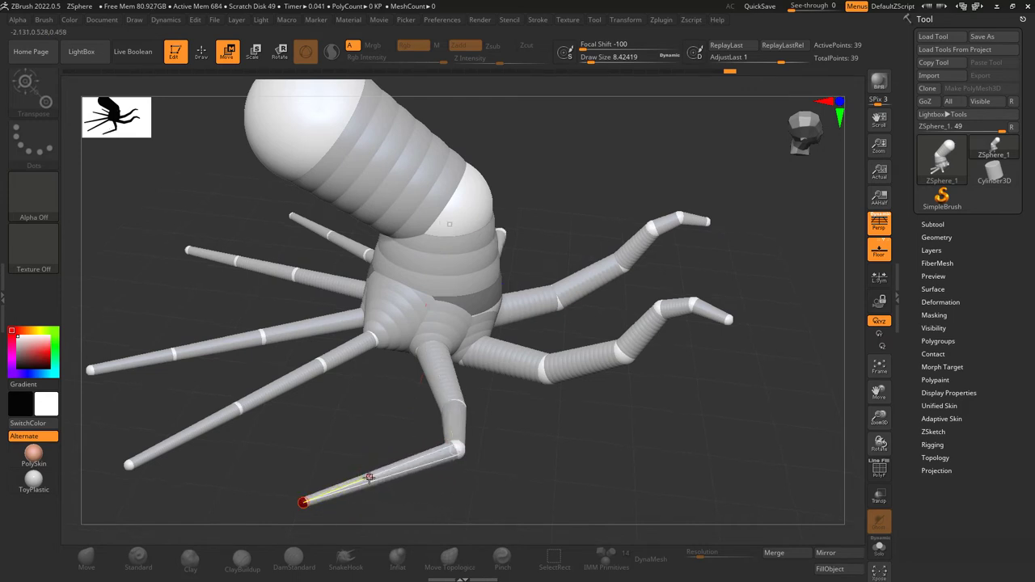
# - Insert two ZSpheres along the outer segment of the bent side toe pair
pyautogui.press('q')
pyautogui.click(372, 477)
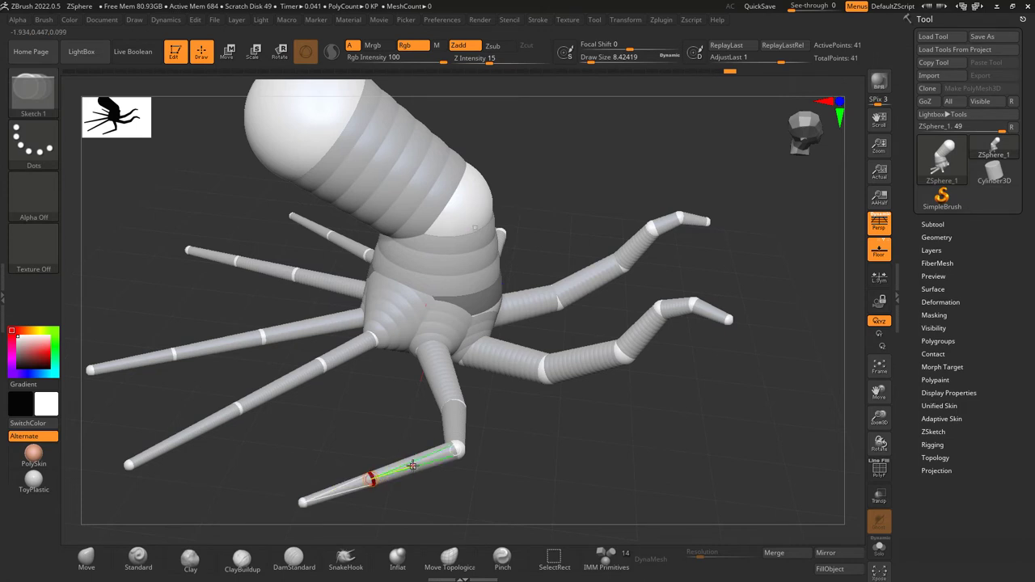
pyautogui.click(413, 465)
pyautogui.press('w')
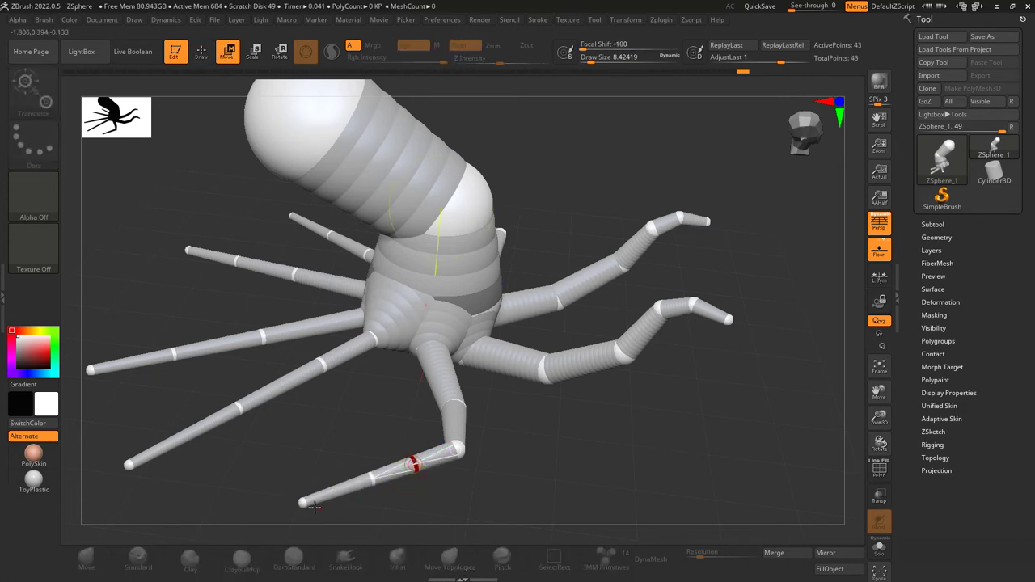
# - Reposition the tip and outer joints of the bent side toe pair to give it a curled, zigzag pose
pyautogui.moveTo(303, 502); pyautogui.dragTo(345, 526)
pyautogui.moveTo(370, 479); pyautogui.dragTo(348, 474)
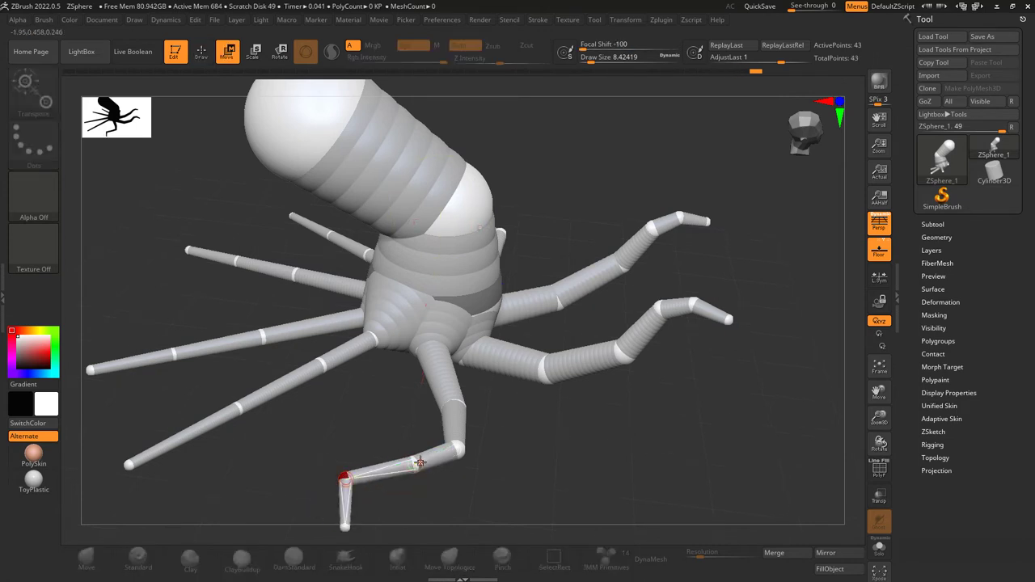
pyautogui.moveTo(419, 462); pyautogui.dragTo(373, 439)
pyautogui.moveTo(321, 507); pyautogui.dragTo(334, 512)
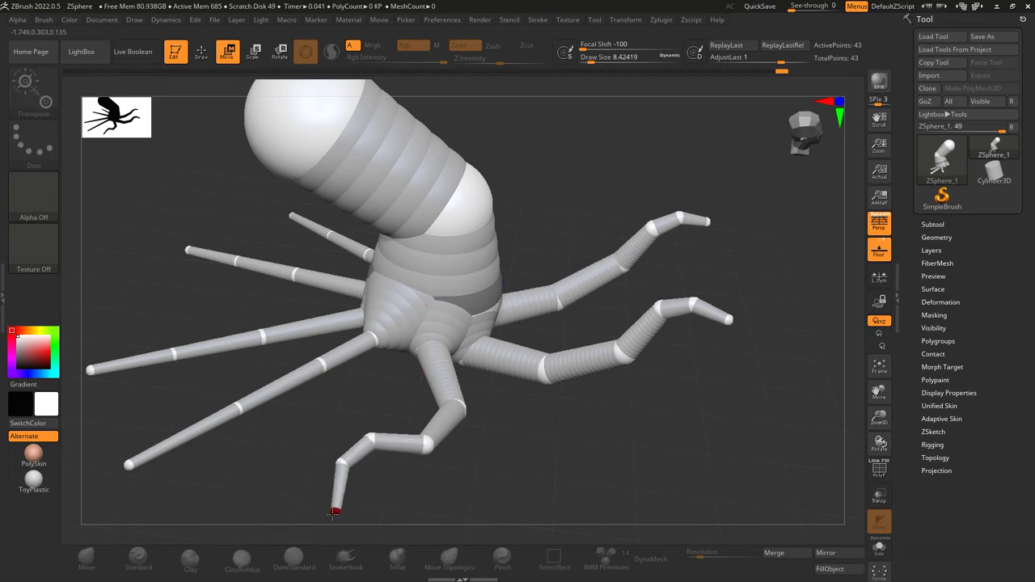
pyautogui.click(337, 463)
pyautogui.hotkey('ctrl', 'z')
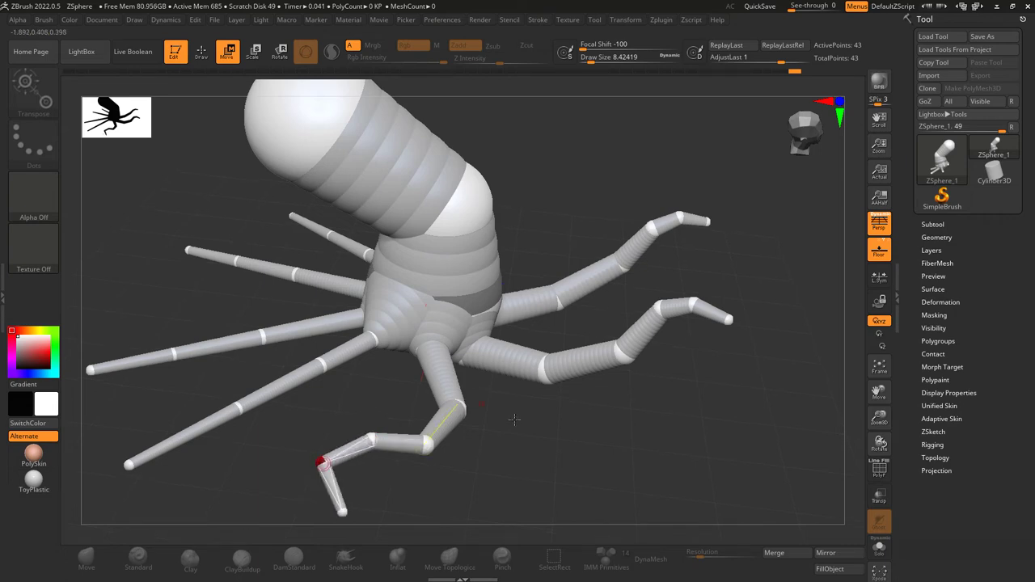
# - Lower the outer joints of the curled side toe pair toward the floor
pyautogui.moveTo(606, 450); pyautogui.dragTo(298, 479)
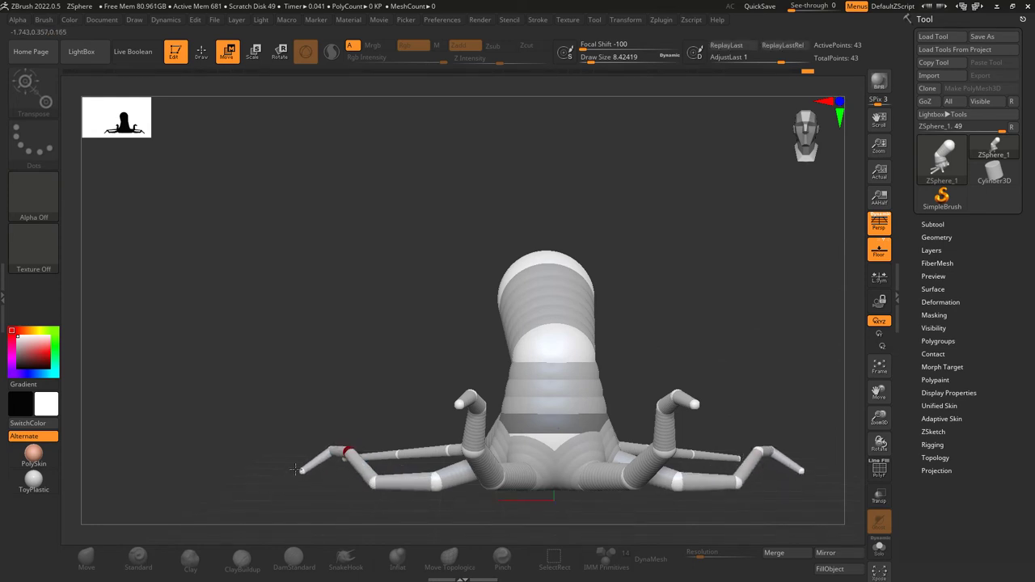
pyautogui.moveTo(349, 453); pyautogui.dragTo(328, 477)
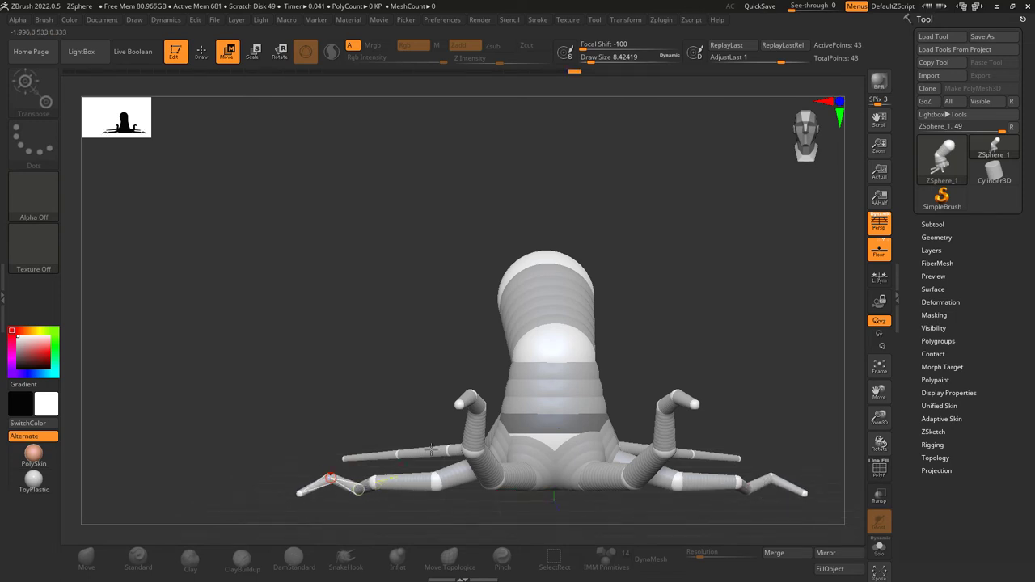
# - Lengthen the rearmost toe pair by moving its joints and tips outward, with the end segments angled upward
pyautogui.moveTo(627, 347); pyautogui.dragTo(377, 369)
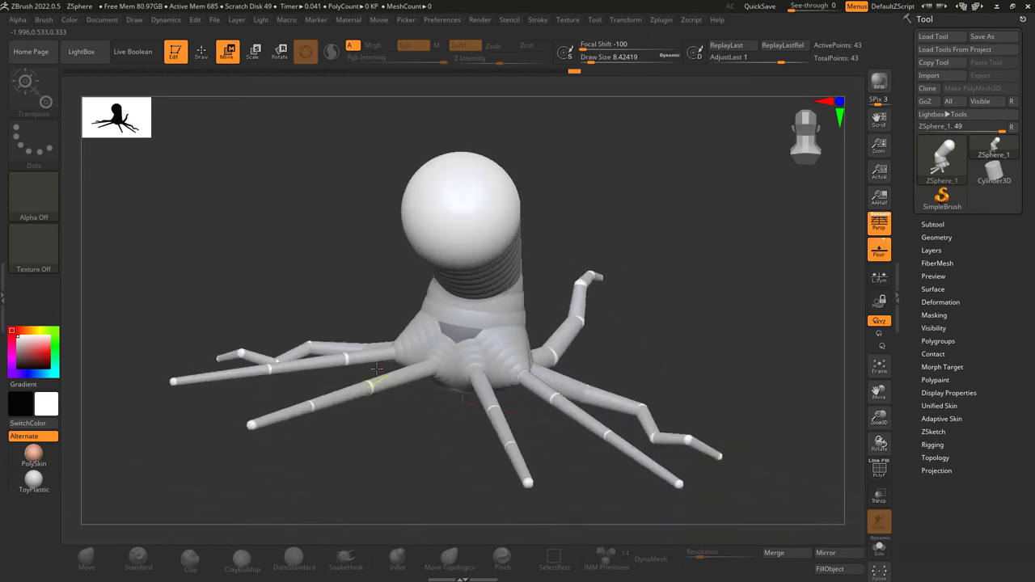
pyautogui.moveTo(357, 413); pyautogui.dragTo(338, 413)
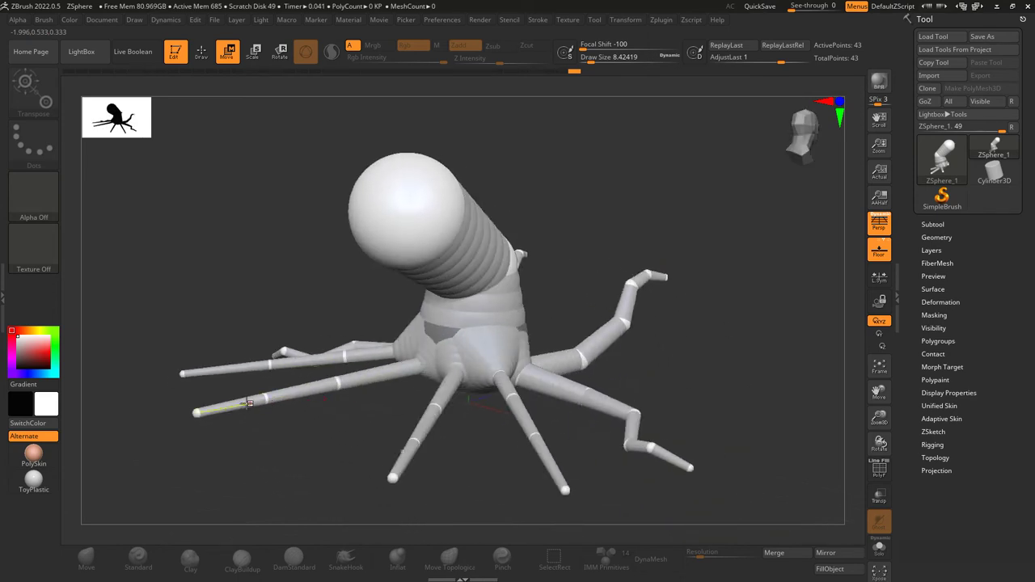
pyautogui.moveTo(199, 416); pyautogui.dragTo(130, 375)
pyautogui.moveTo(267, 398); pyautogui.dragTo(193, 403)
pyautogui.moveTo(333, 381); pyautogui.dragTo(333, 370)
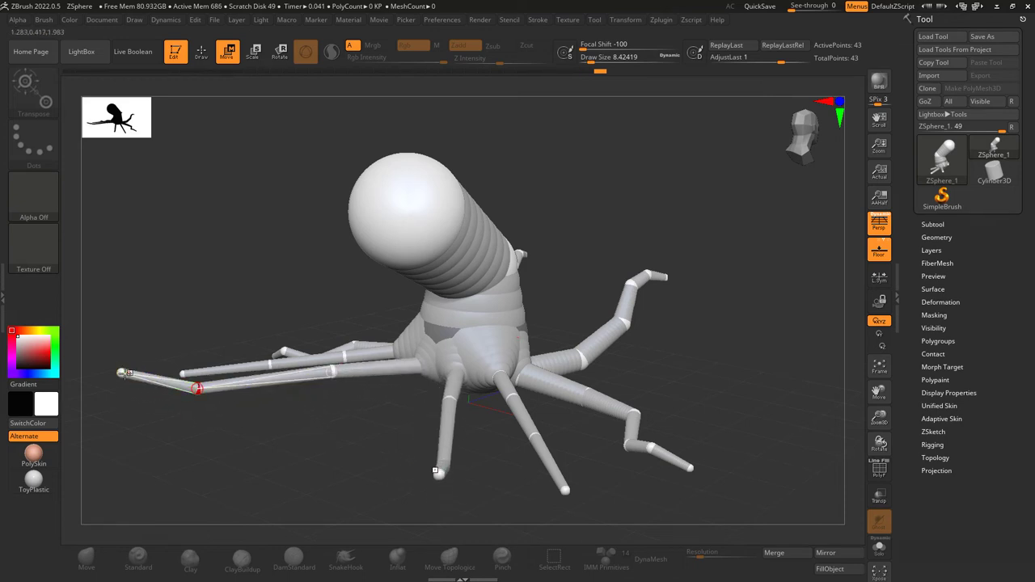
pyautogui.moveTo(121, 373); pyautogui.dragTo(134, 347)
pyautogui.moveTo(197, 389); pyautogui.dragTo(197, 361)
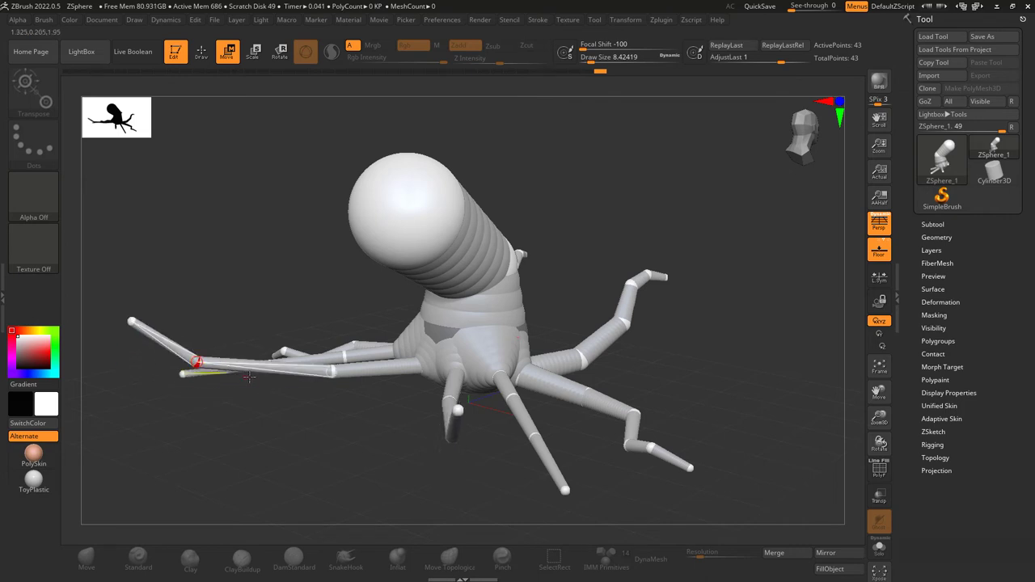
# - Insert three ZSpheres along the rearmost toe pair, two in the inner segments and one in the end segment
pyautogui.press('q')
pyautogui.click(260, 366)
pyautogui.click(374, 370)
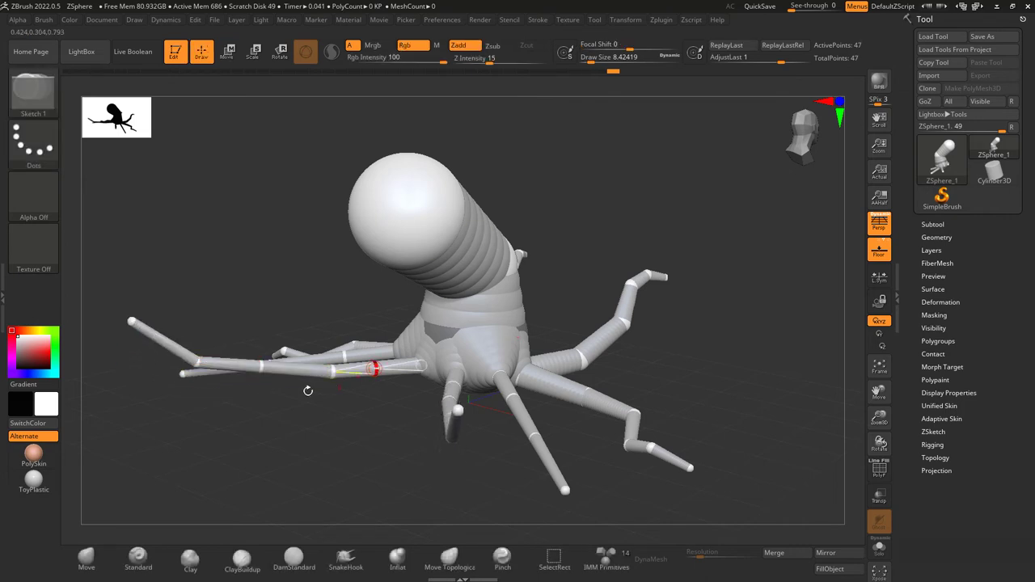
pyautogui.click(165, 343)
# - Reposition the joints of the rearmost toe pair so the toes run low, rise steeply and level out at the tips
pyautogui.press('w')
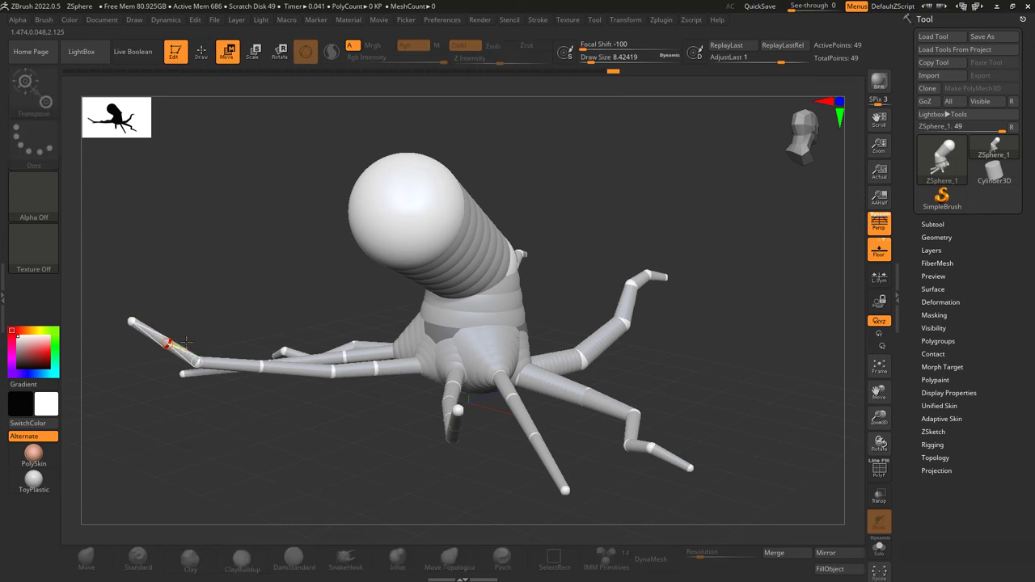
pyautogui.moveTo(167, 343); pyautogui.dragTo(233, 376)
pyautogui.moveTo(332, 371); pyautogui.dragTo(278, 361)
pyautogui.moveTo(374, 368); pyautogui.dragTo(330, 368)
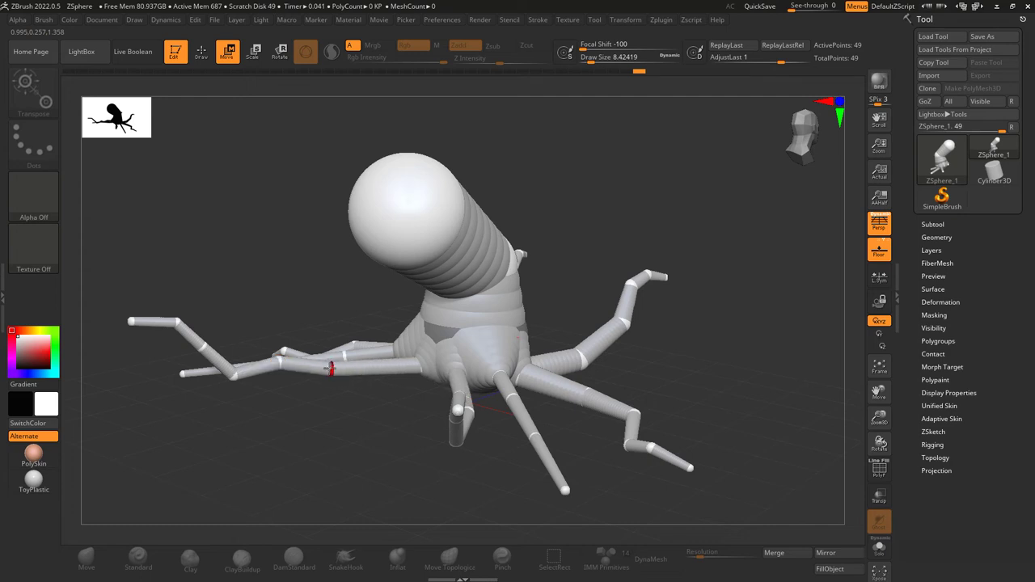
# - Examine the toe bases close up and the whole foot from underneath
pyautogui.moveTo(352, 411); pyautogui.dragTo(371, 389)
pyautogui.moveTo(395, 346)
pyautogui.mouseDown()
pyautogui.moveTo(409, 346)
pyautogui.moveTo(399, 353)
pyautogui.mouseUp()
pyautogui.moveTo(419, 390)
pyautogui.mouseDown()
pyautogui.moveTo(388, 405)
pyautogui.moveTo(423, 371)
pyautogui.mouseUp()
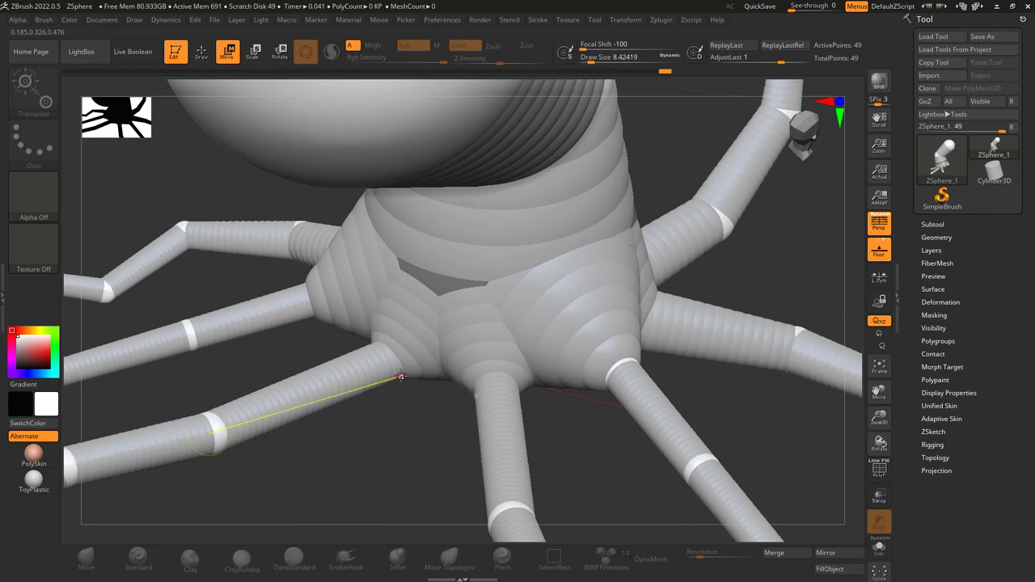
pyautogui.press('e')
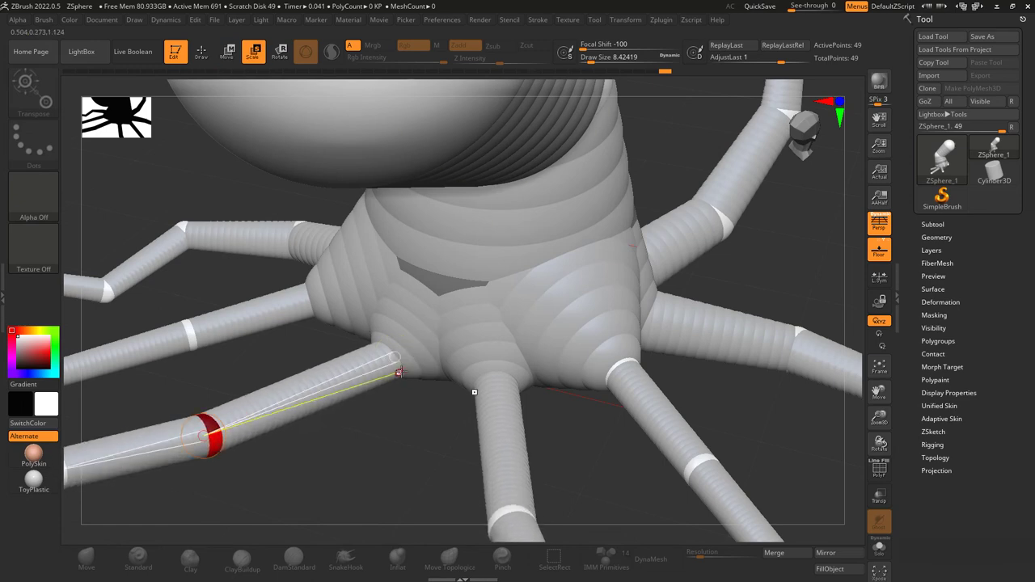
pyautogui.moveTo(431, 483); pyautogui.dragTo(427, 337)
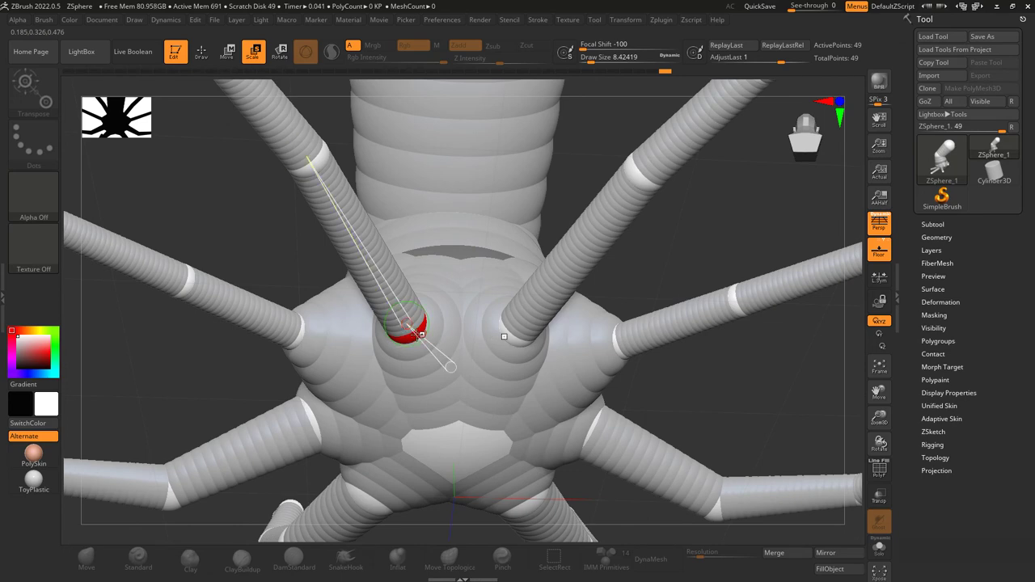
pyautogui.keyDown('alt'); pyautogui.moveTo(719, 389); pyautogui.dragTo(619, 398); pyautogui.keyUp('alt')
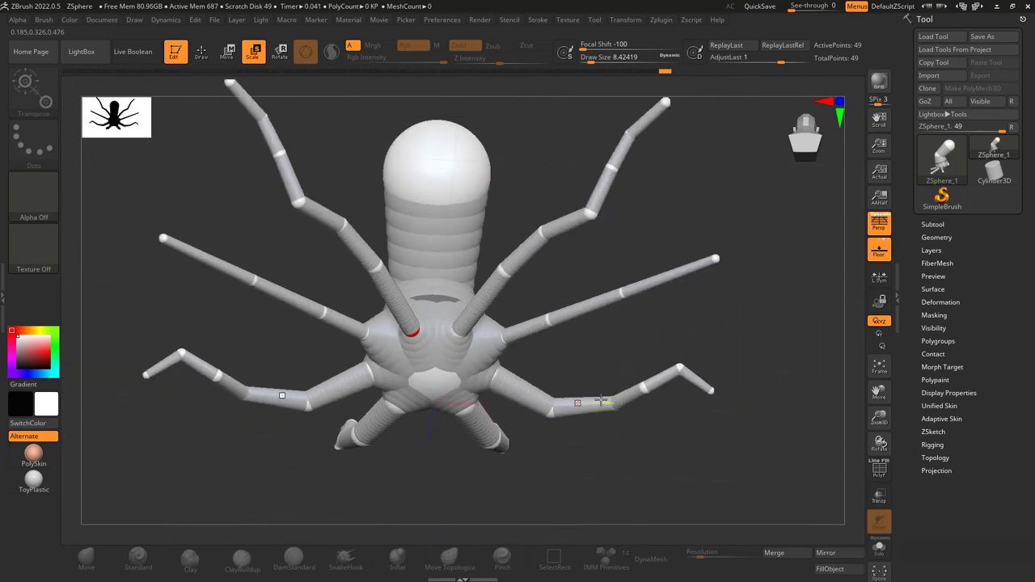
pyautogui.moveTo(668, 511); pyautogui.dragTo(647, 516)
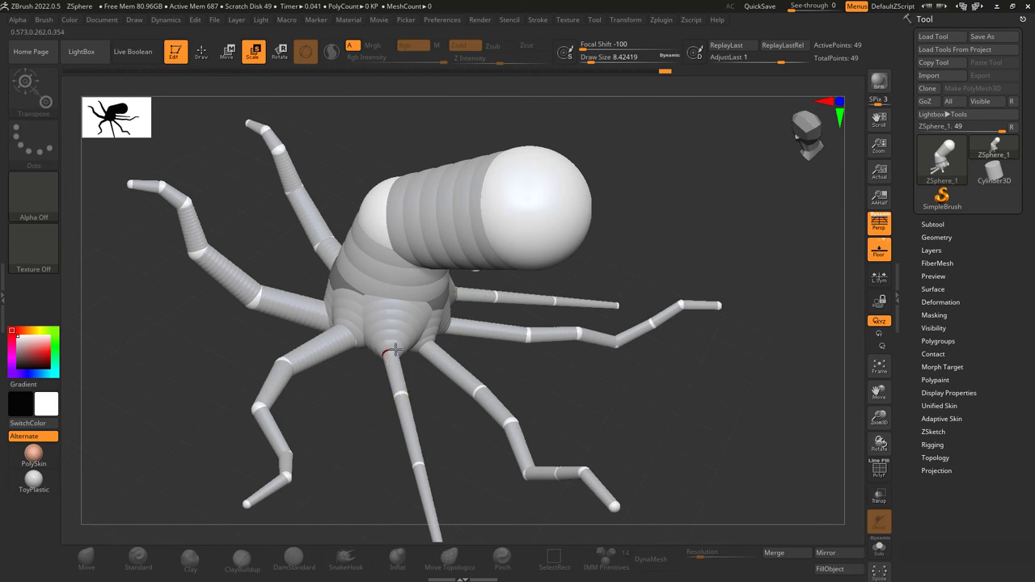
# - Insert two ZSpheres along the remaining straight toe pair
pyautogui.moveTo(462, 416)
pyautogui.mouseDown()
pyautogui.moveTo(444, 429)
pyautogui.moveTo(463, 427)
pyautogui.mouseUp()
pyautogui.press('q')
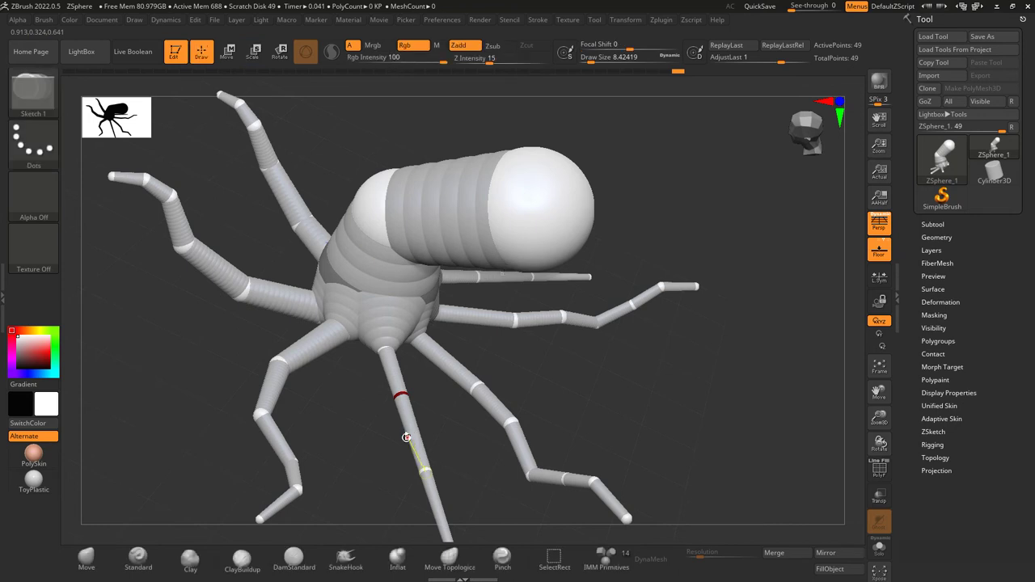
pyautogui.moveTo(467, 497); pyautogui.dragTo(469, 439)
# - Move the inner and middle joints of that toe pair sideways to bend it out of its straight line
pyautogui.press('w')
pyautogui.moveTo(423, 334); pyautogui.dragTo(425, 369)
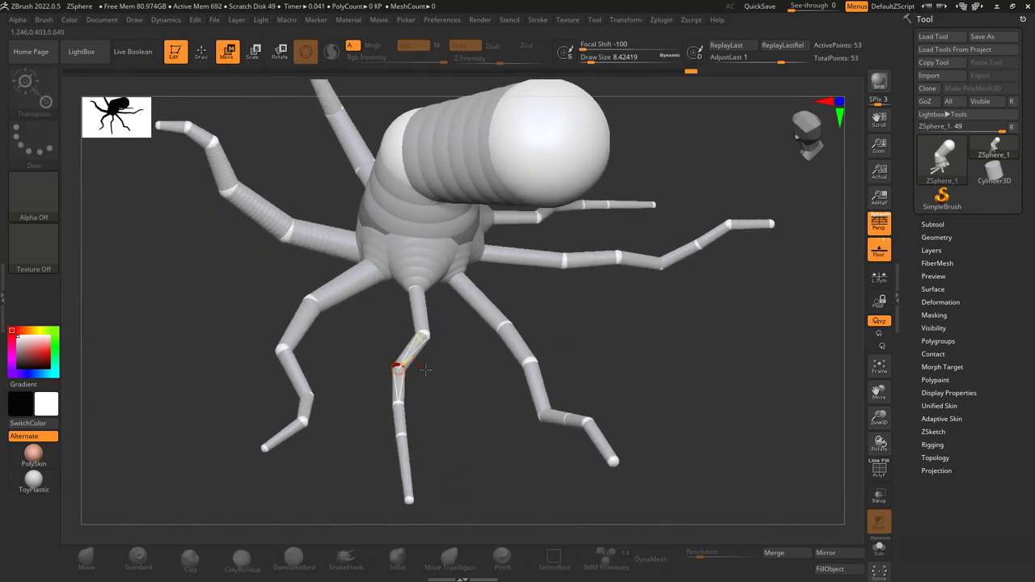
pyautogui.moveTo(426, 331); pyautogui.dragTo(401, 332)
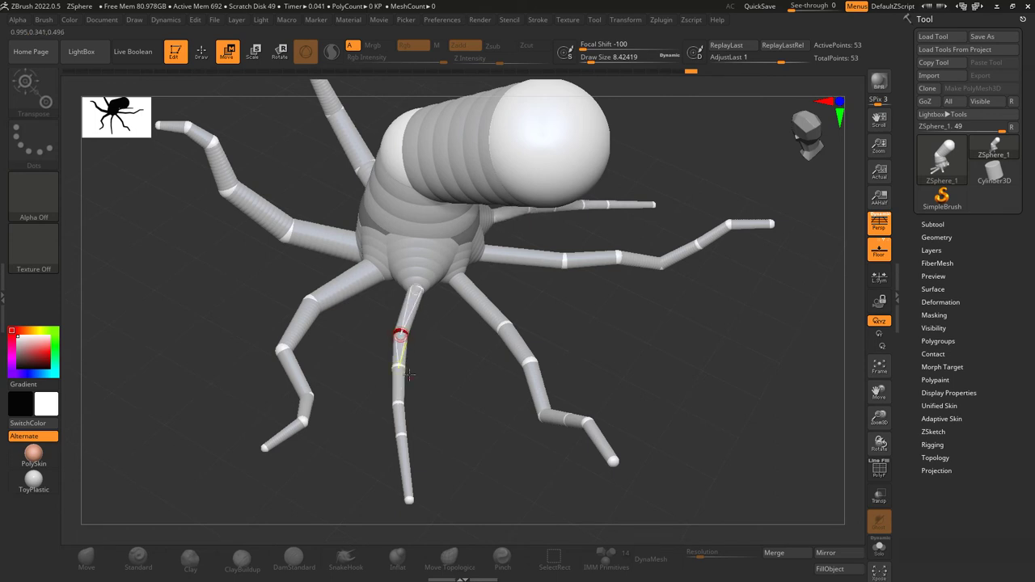
pyautogui.moveTo(399, 402); pyautogui.dragTo(434, 405)
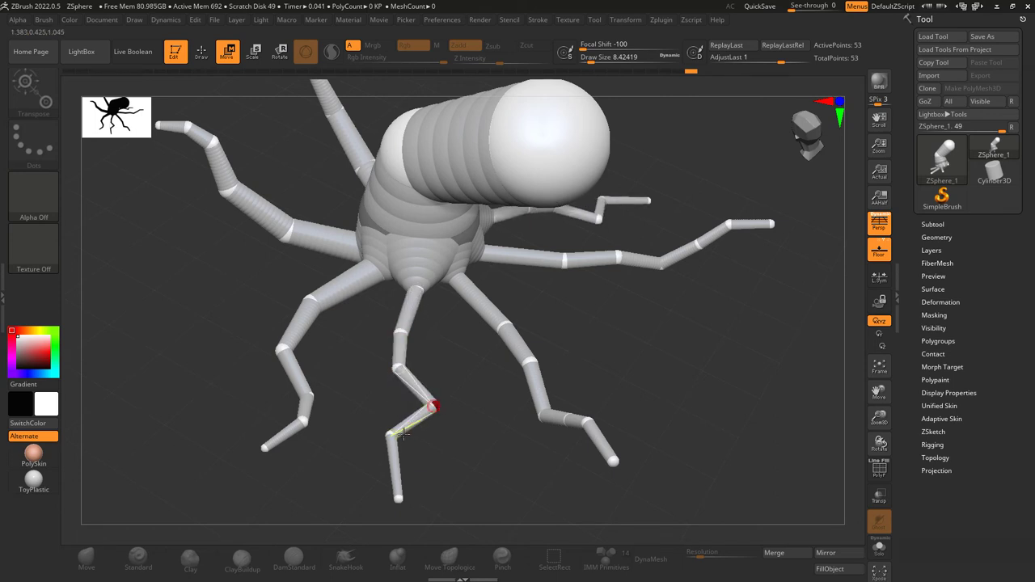
# - Swing that toe pair's outer joints and tips into a hook, adding one ZSphere in the end segment and pushing it outward
pyautogui.moveTo(392, 435); pyautogui.dragTo(432, 456)
pyautogui.moveTo(442, 518); pyautogui.dragTo(397, 507)
pyautogui.moveTo(431, 456); pyautogui.dragTo(458, 459)
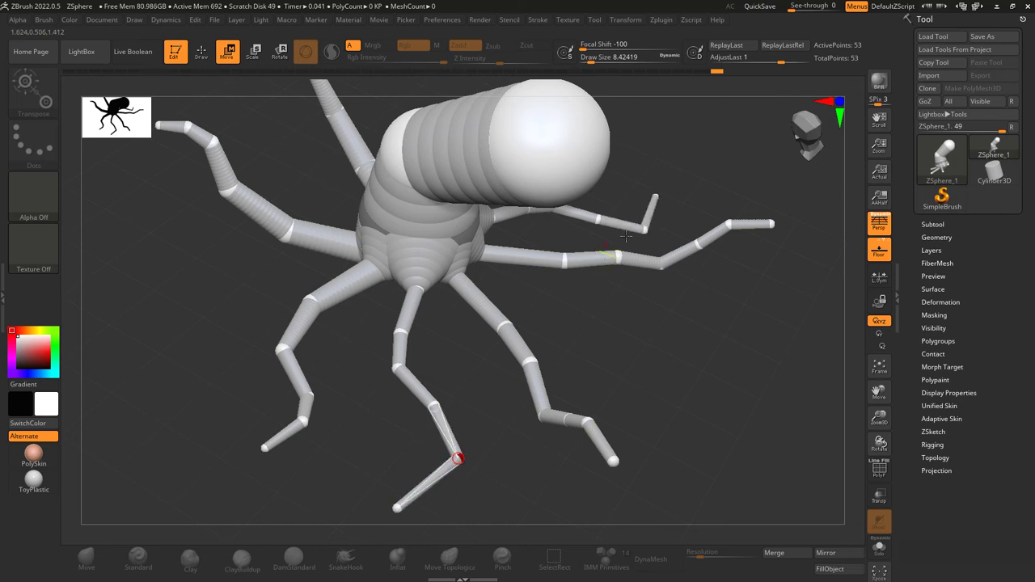
pyautogui.click(429, 484)
pyautogui.moveTo(429, 484); pyautogui.dragTo(445, 492)
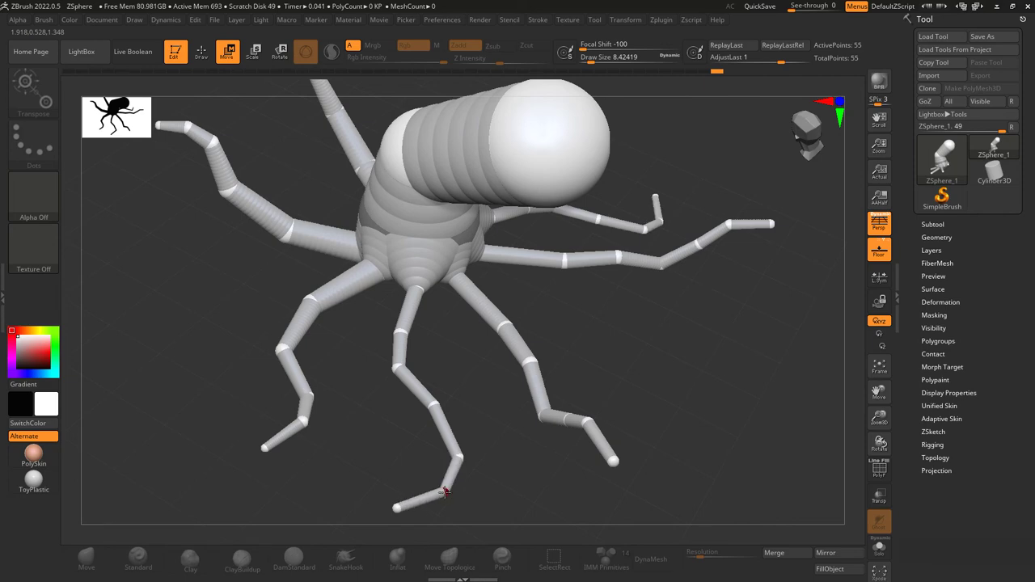
# - Preview the adaptive skin, inspect the toes from the side, and return to the ZSphere view
pyautogui.moveTo(519, 436); pyautogui.dragTo(652, 427)
pyautogui.press('a')
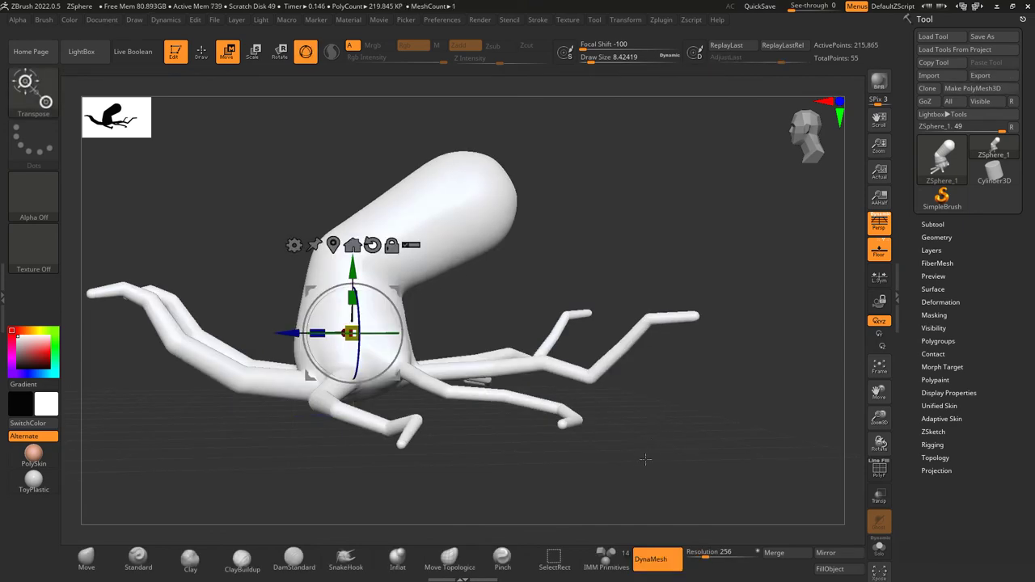
pyautogui.moveTo(681, 460); pyautogui.dragTo(717, 462)
pyautogui.moveTo(731, 461); pyautogui.dragTo(627, 472)
pyautogui.press('a')
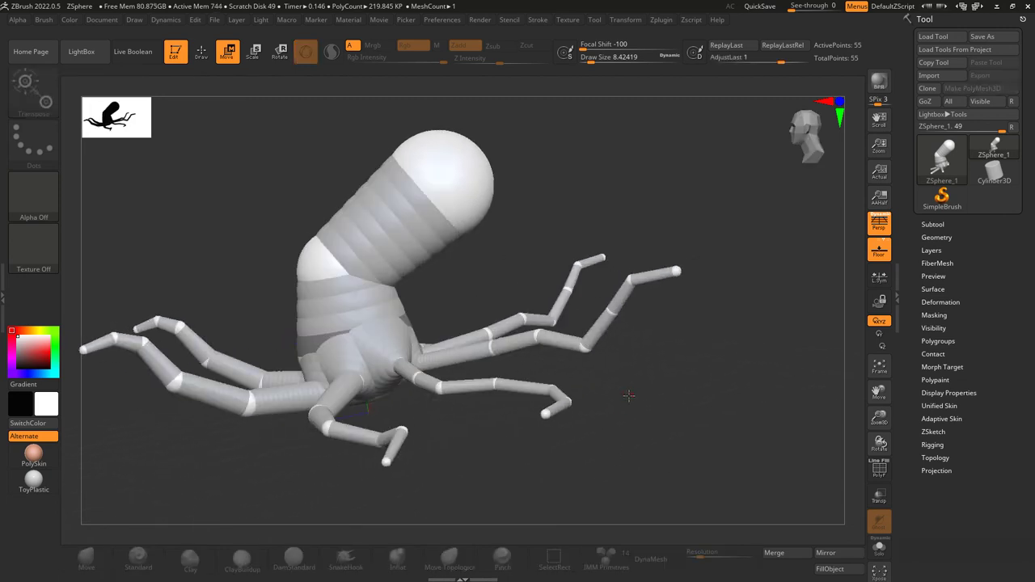
# - Refine the rearmost toe pair's curve by shifting its middle and outer joints and extending the tips outward
pyautogui.moveTo(628, 396); pyautogui.dragTo(602, 350)
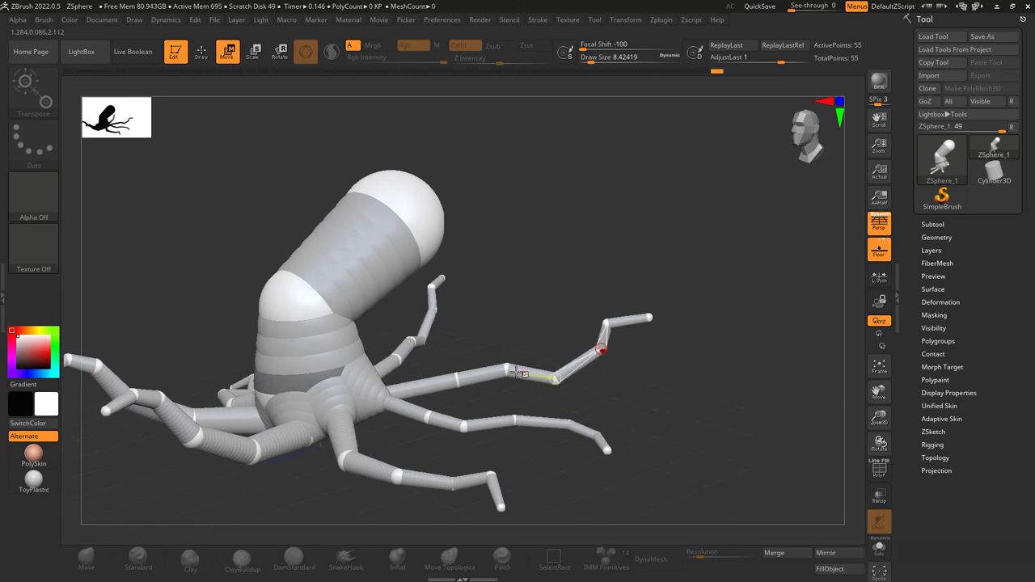
pyautogui.moveTo(534, 376); pyautogui.dragTo(602, 326)
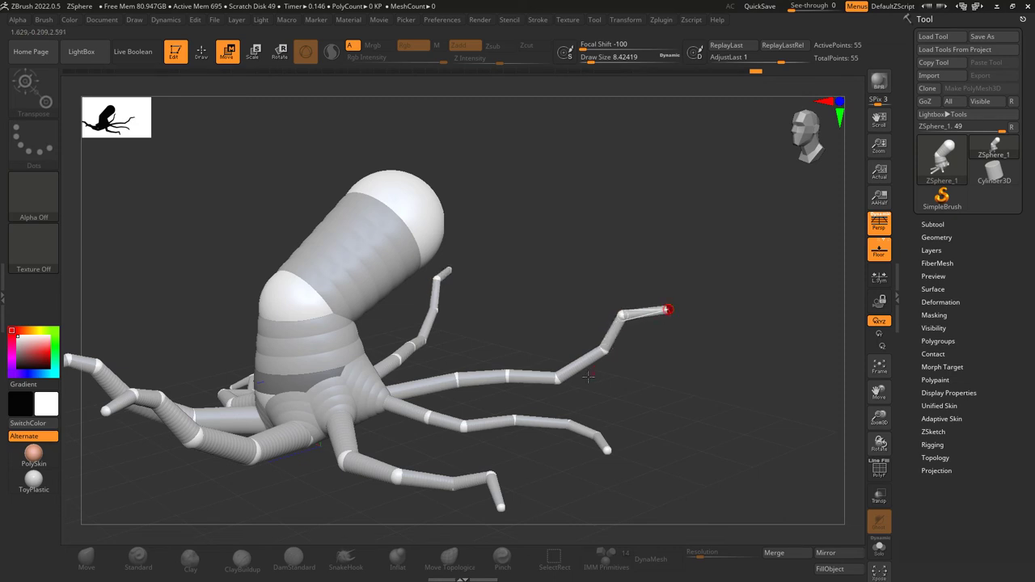
pyautogui.moveTo(515, 384); pyautogui.dragTo(519, 380)
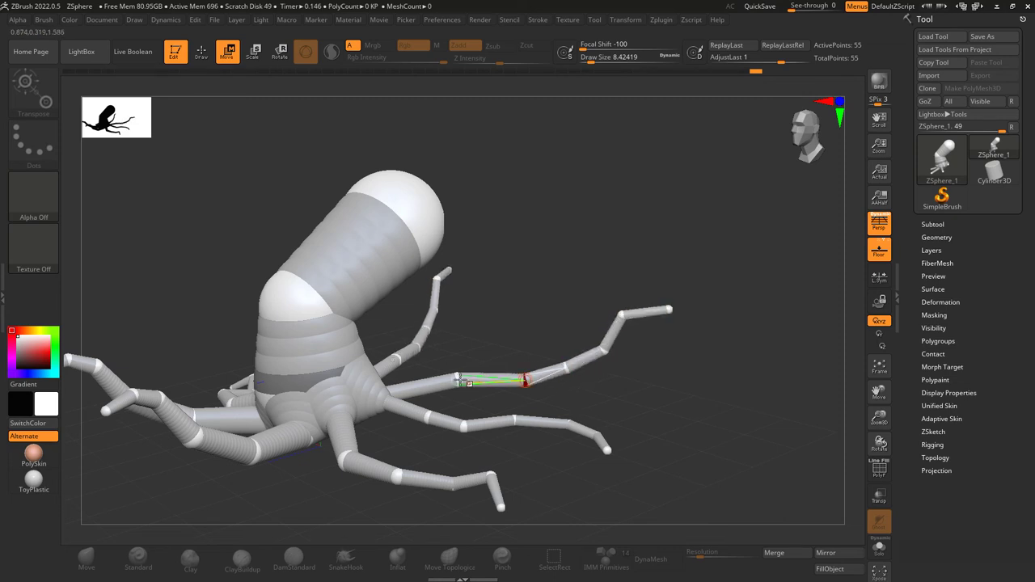
# - Draw a mirrored pair of eye ZSpheres on the sphere where the body bends, and check them in the skin preview
pyautogui.moveTo(566, 453); pyautogui.dragTo(589, 402)
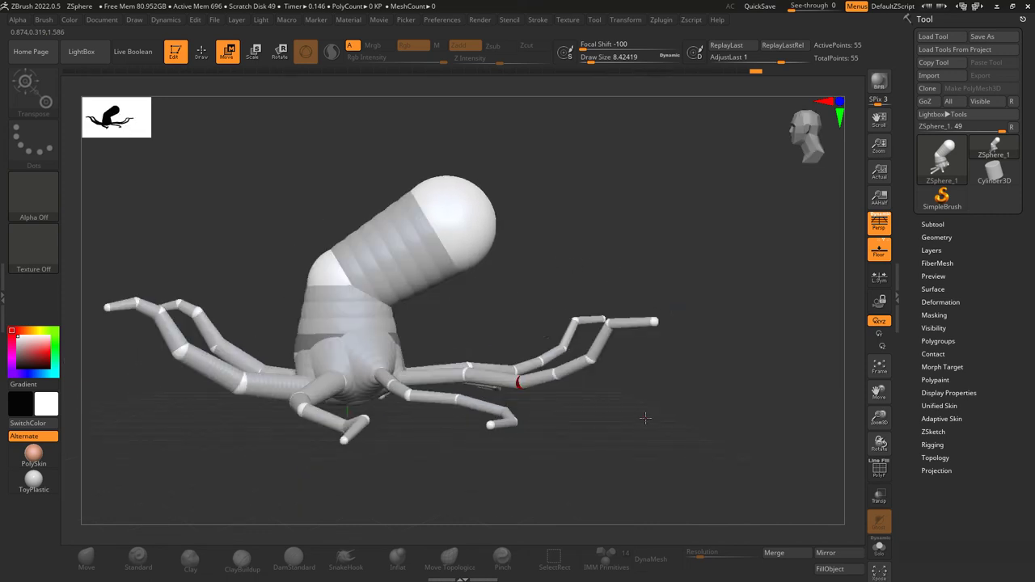
pyautogui.moveTo(622, 359); pyautogui.dragTo(550, 419)
pyautogui.moveTo(621, 428); pyautogui.dragTo(668, 354)
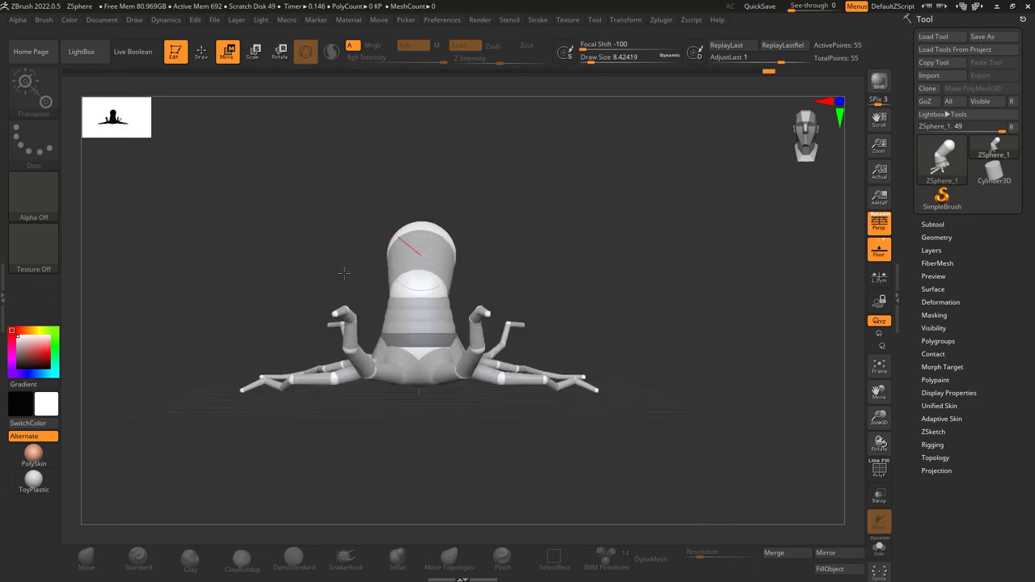
pyautogui.keyDown('alt'); pyautogui.moveTo(577, 305); pyautogui.dragTo(610, 292); pyautogui.keyUp('alt')
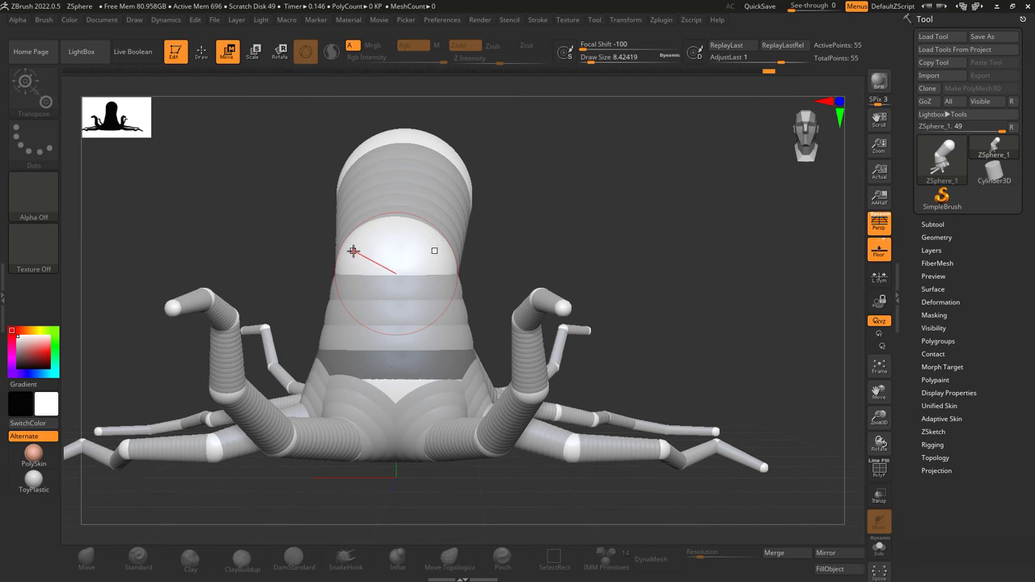
pyautogui.press('q')
pyautogui.moveTo(356, 248); pyautogui.dragTo(375, 246)
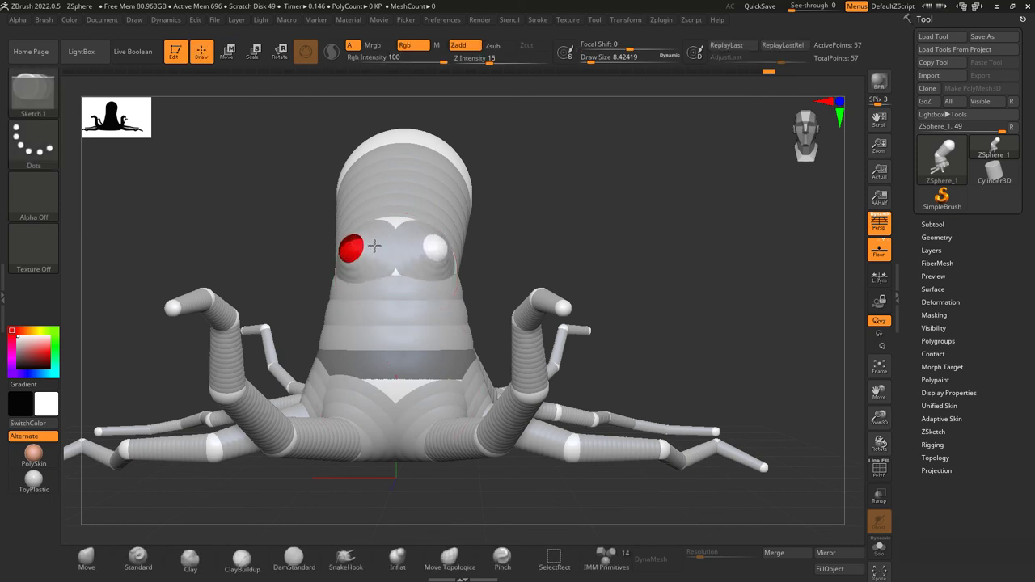
pyautogui.moveTo(603, 238); pyautogui.dragTo(571, 254)
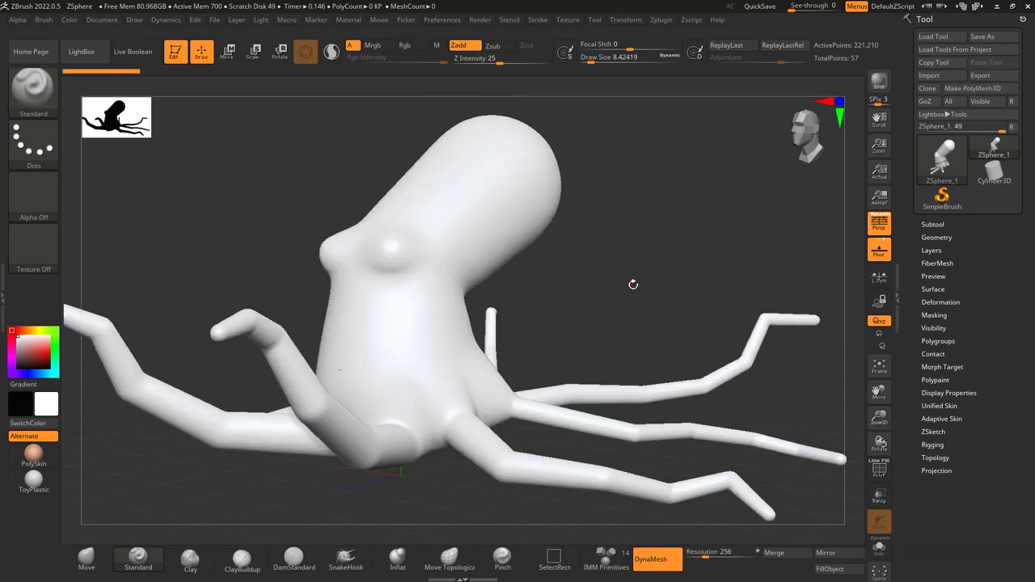
pyautogui.press('a')
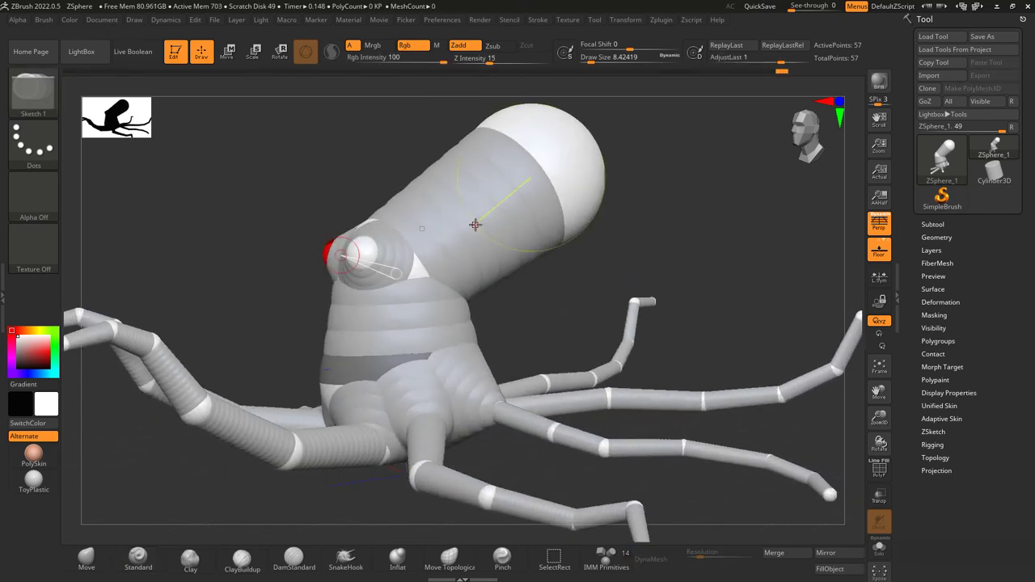
# - Insert a ZSphere midway along the upper body, raise it, and lower the large end sphere to arch the head
pyautogui.moveTo(456, 231); pyautogui.dragTo(512, 224)
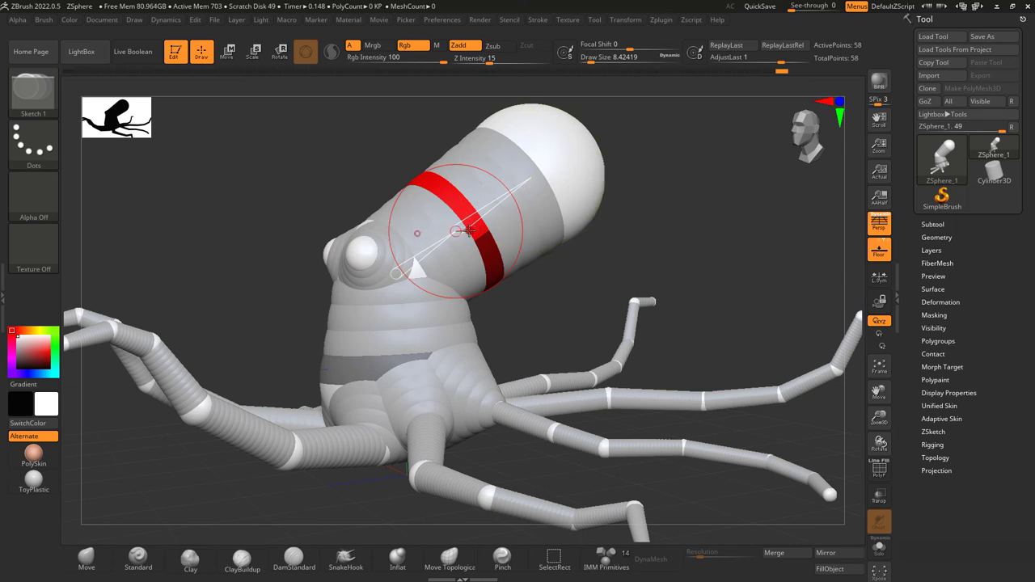
pyautogui.press('w')
pyautogui.moveTo(542, 136); pyautogui.dragTo(607, 208)
pyautogui.moveTo(463, 199); pyautogui.dragTo(478, 181)
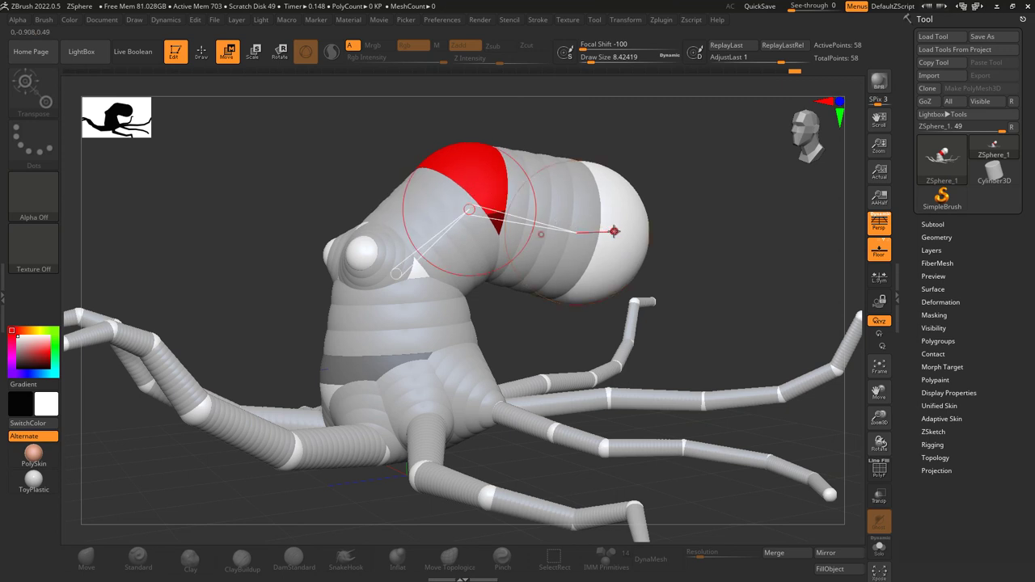
# - Reposition the eye-bearing sphere, the inserted sphere and the large end sphere to refine the head's backward slope
pyautogui.moveTo(613, 231); pyautogui.dragTo(606, 219)
pyautogui.moveTo(420, 272); pyautogui.dragTo(428, 288)
pyautogui.moveTo(462, 190); pyautogui.dragTo(488, 213)
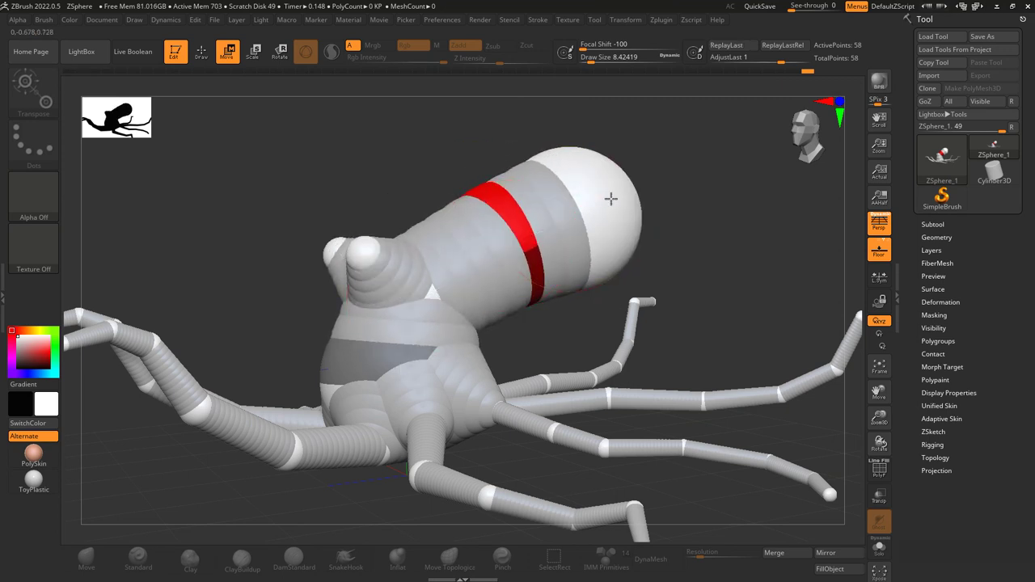
pyautogui.moveTo(608, 197); pyautogui.dragTo(614, 225)
pyautogui.moveTo(518, 212); pyautogui.dragTo(521, 216)
pyautogui.moveTo(571, 162); pyautogui.dragTo(647, 157)
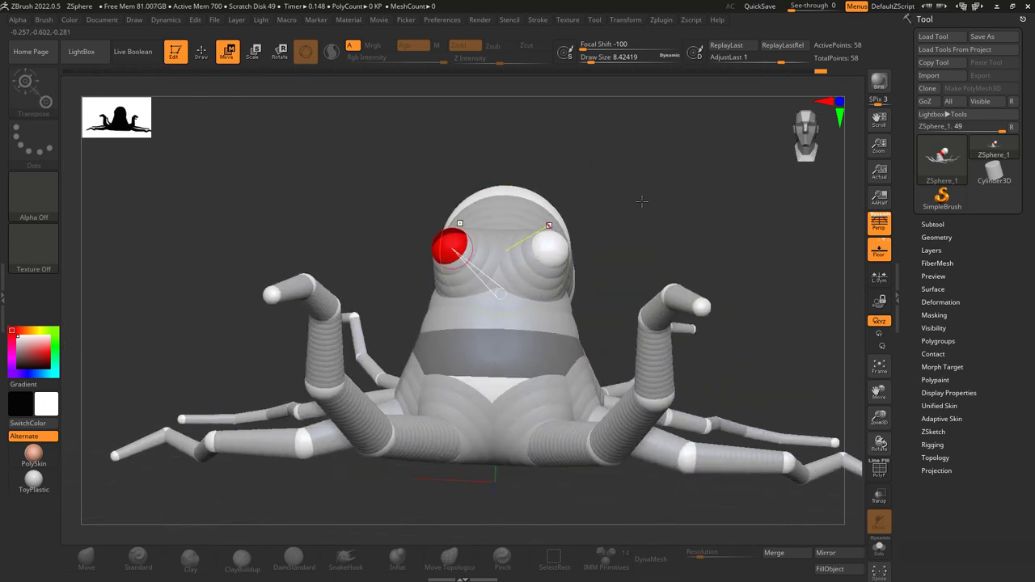
# - Reposition the mirrored eye ZSpheres on the head, checking their placement from the side and front
pyautogui.moveTo(451, 231)
pyautogui.mouseDown(button='right')
pyautogui.moveTo(636, 203)
pyautogui.moveTo(449, 250)
pyautogui.mouseUp(button='right')
pyautogui.moveTo(449, 251); pyautogui.dragTo(466, 261)
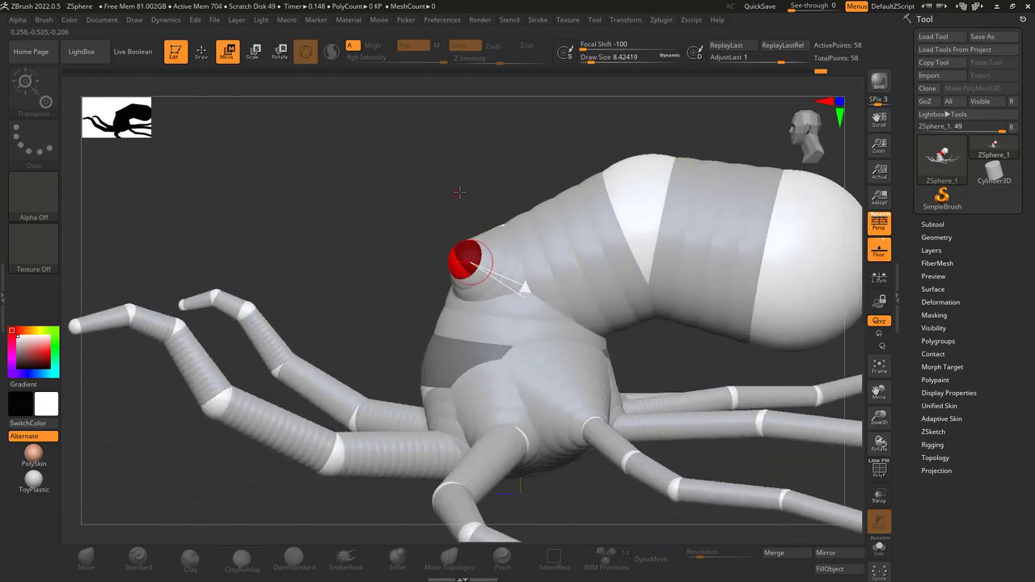
pyautogui.moveTo(459, 192); pyautogui.dragTo(546, 199, button='right')
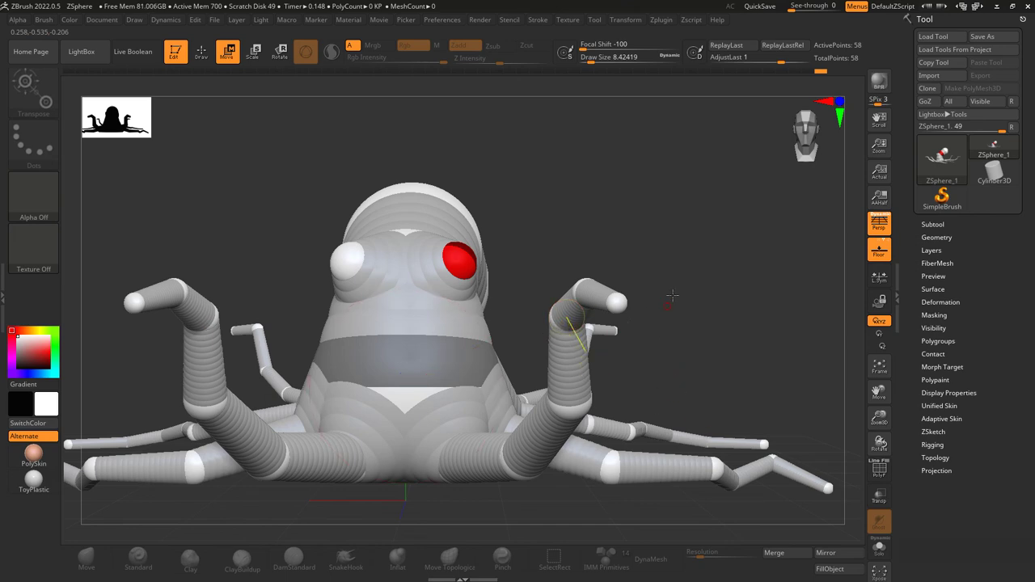
pyautogui.moveTo(582, 271); pyautogui.dragTo(678, 212)
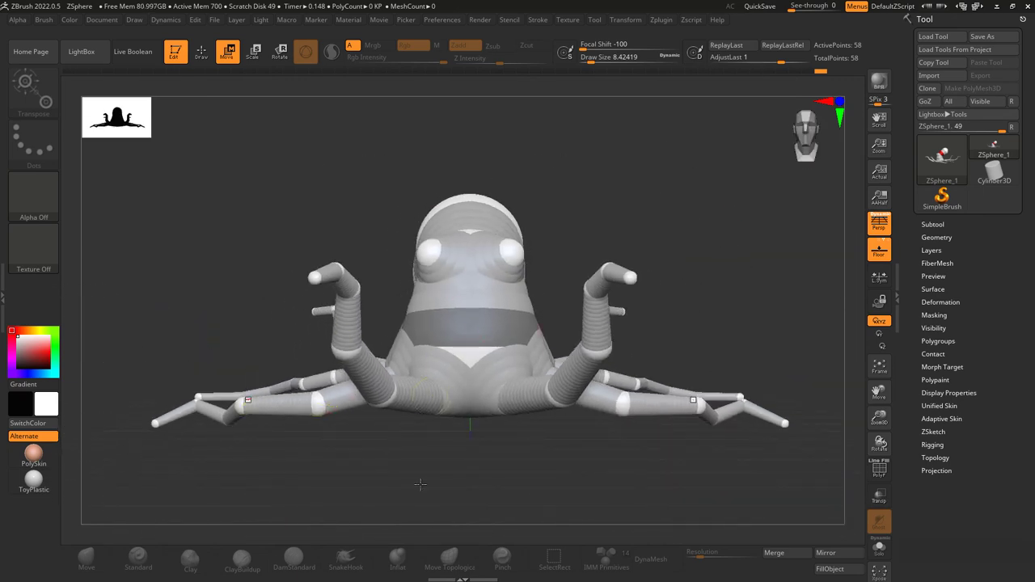
# - Preview the creature's skin, inspect its front and side profile, and return to the ZSphere view
pyautogui.press('a')
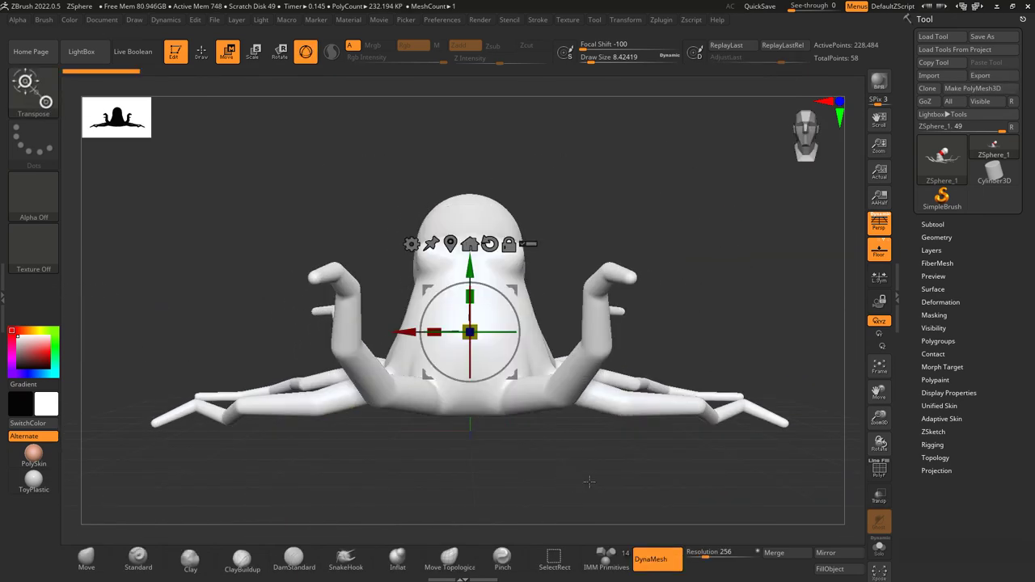
pyautogui.moveTo(645, 478); pyautogui.dragTo(583, 475)
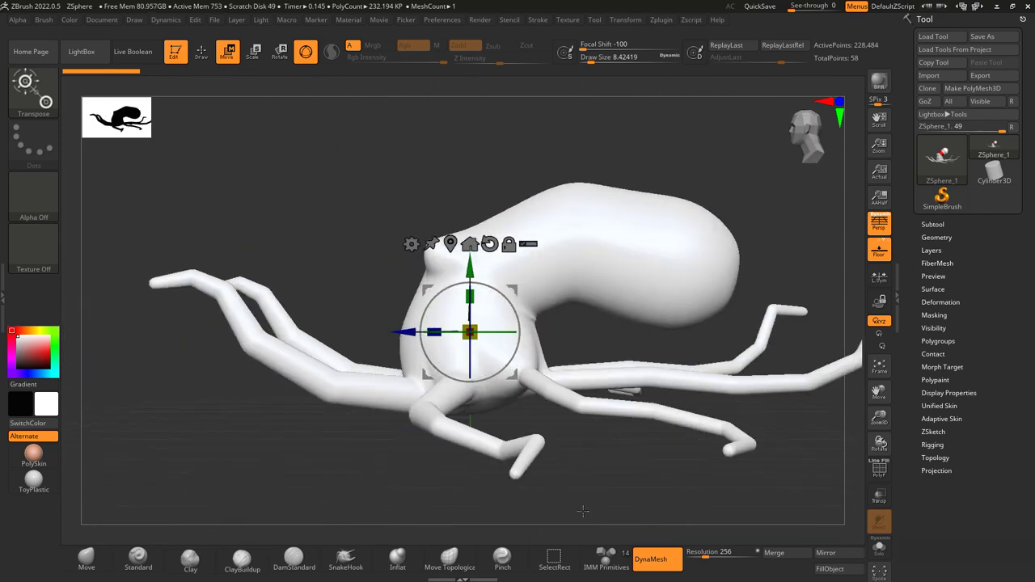
pyautogui.moveTo(583, 512); pyautogui.dragTo(555, 451)
pyautogui.press('q')
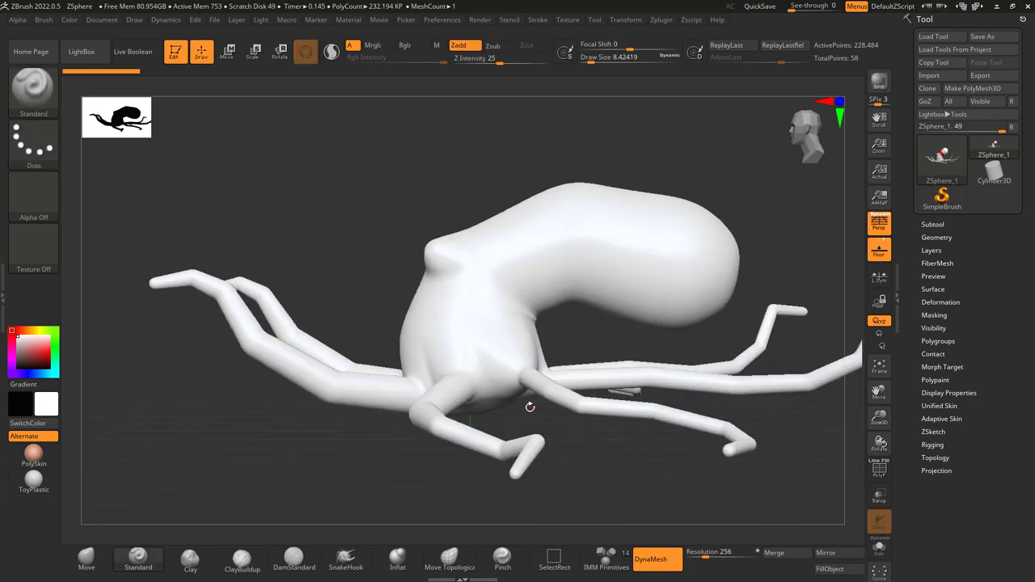
pyautogui.hotkey('shift', 'a')
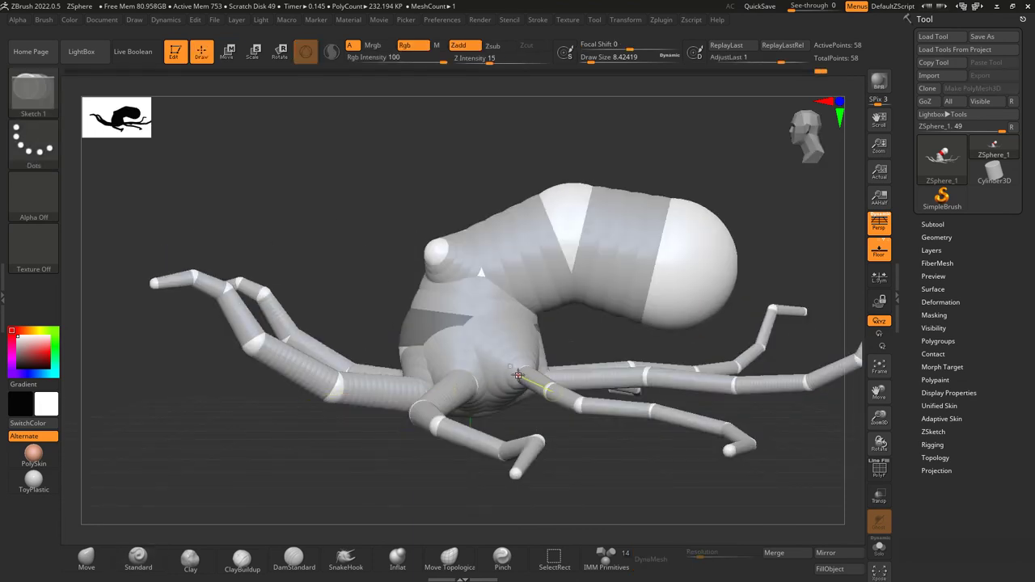
# - Lower the rear limbs by moving their base and inner joint ZSpheres down beneath the body
pyautogui.press('w')
pyautogui.moveTo(522, 370); pyautogui.dragTo(532, 387)
pyautogui.moveTo(650, 441); pyautogui.dragTo(654, 432)
pyautogui.moveTo(647, 376); pyautogui.dragTo(646, 385)
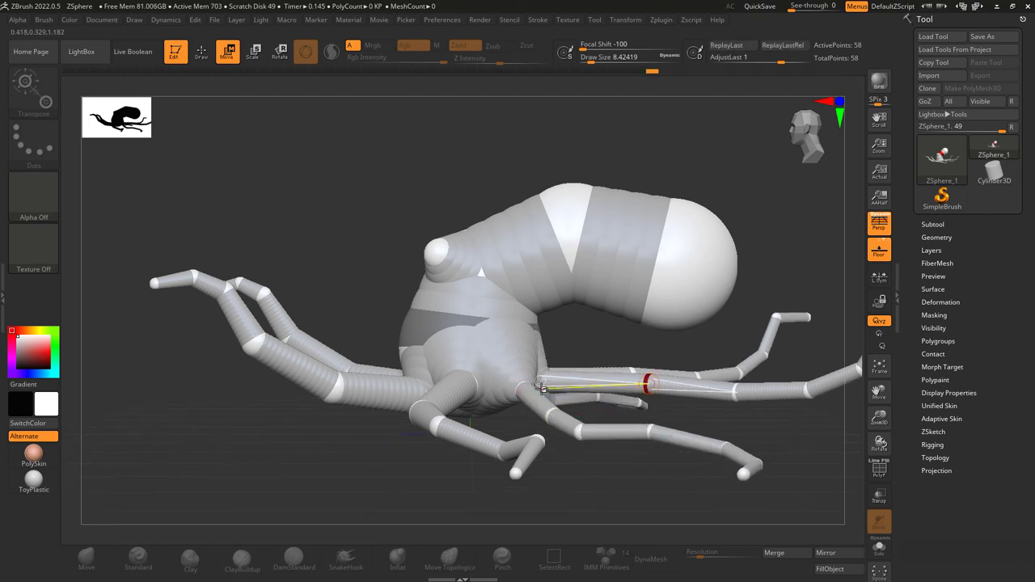
pyautogui.moveTo(544, 389); pyautogui.dragTo(546, 399)
pyautogui.moveTo(597, 476); pyautogui.dragTo(597, 446)
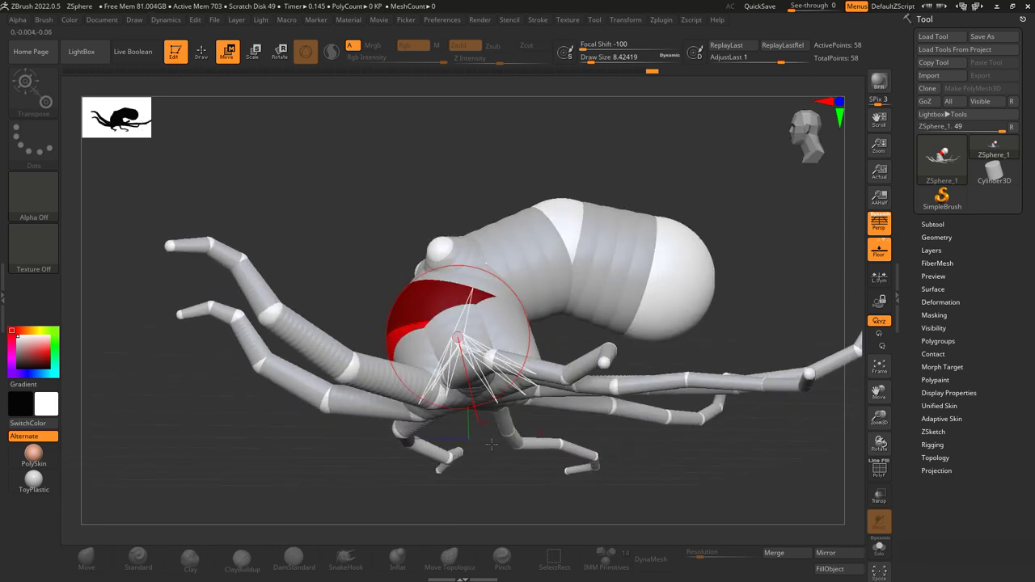
# - Check how the limbs join the body from below, and examine the skin preview from the front
pyautogui.moveTo(491, 443); pyautogui.dragTo(526, 367)
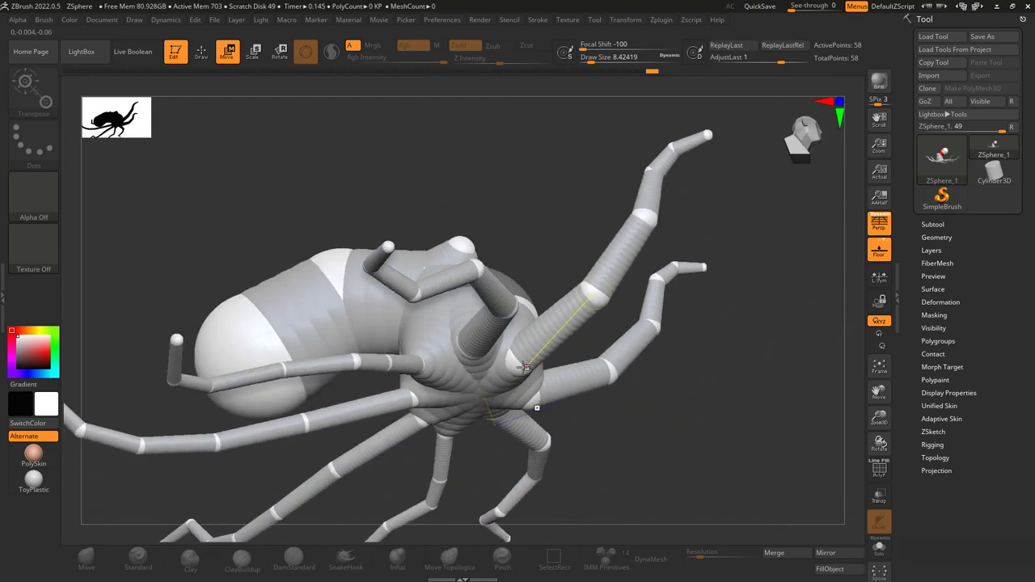
pyautogui.moveTo(614, 403); pyautogui.dragTo(593, 485)
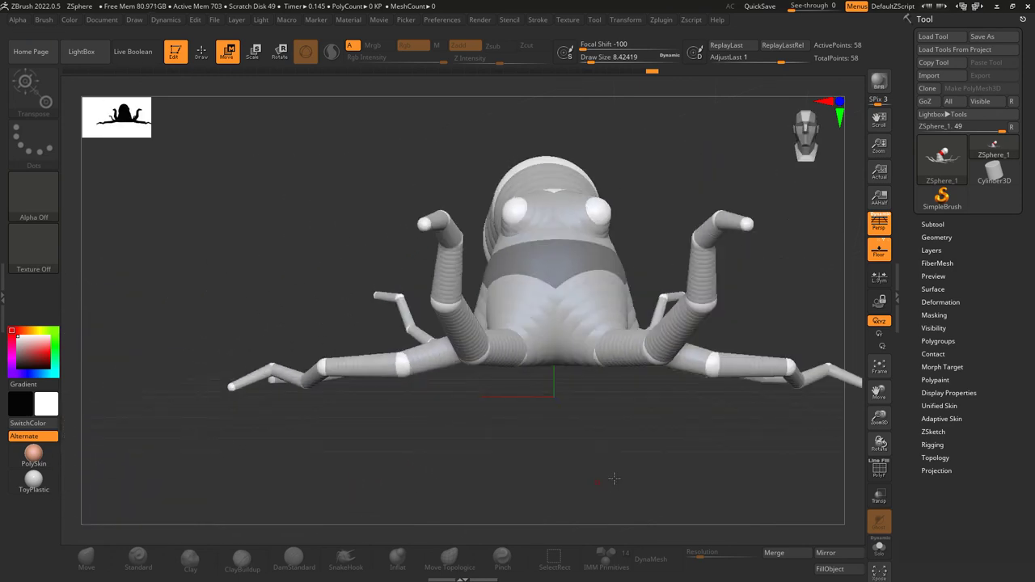
pyautogui.press('a')
pyautogui.moveTo(657, 453); pyautogui.dragTo(618, 458)
pyautogui.moveTo(650, 311); pyautogui.dragTo(719, 316)
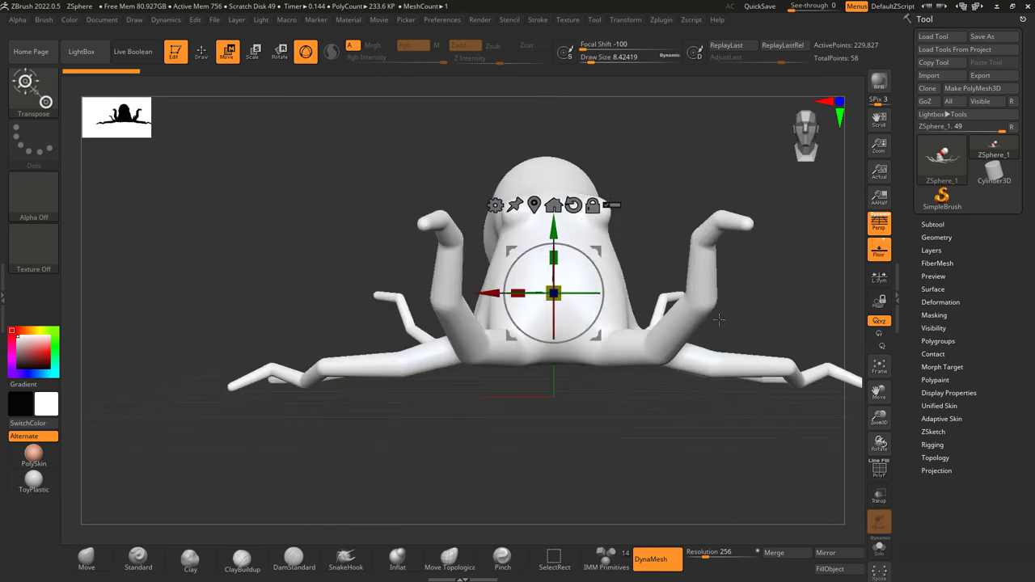
pyautogui.keyDown('alt'); pyautogui.moveTo(770, 291); pyautogui.dragTo(674, 331); pyautogui.keyUp('alt')
pyautogui.moveTo(748, 328)
pyautogui.mouseDown()
pyautogui.moveTo(711, 334)
pyautogui.moveTo(732, 332)
pyautogui.mouseUp()
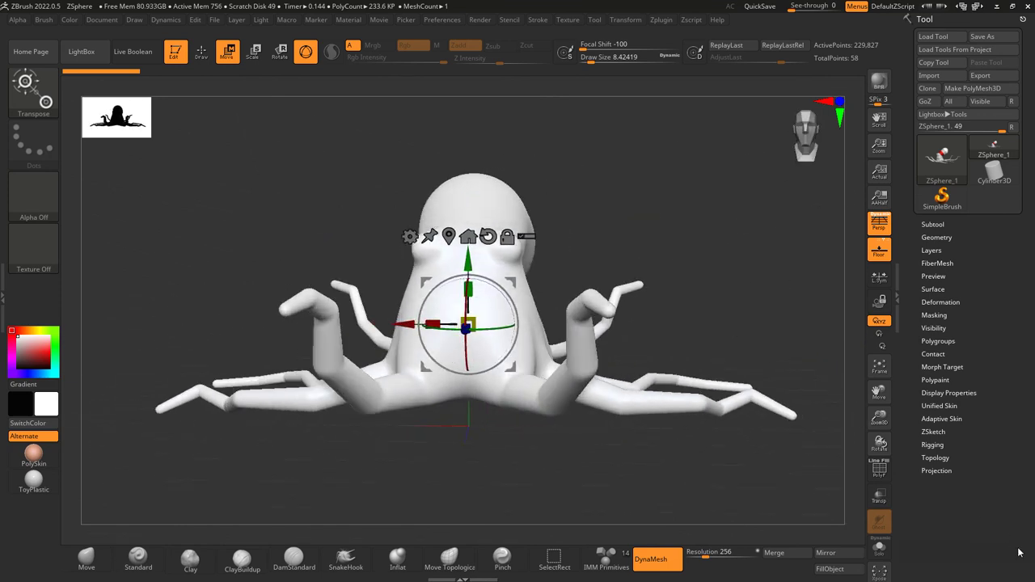